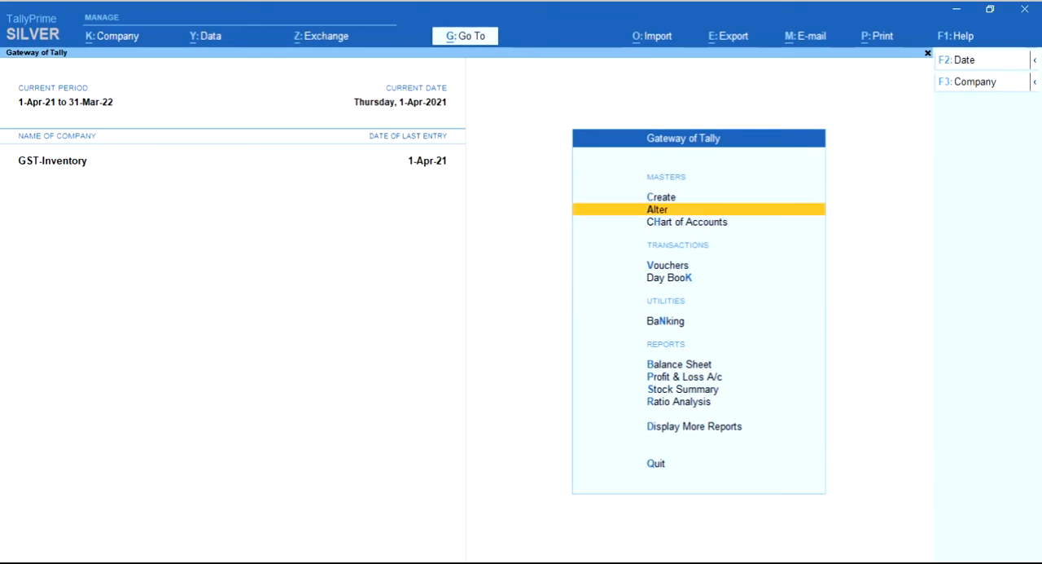
Review the existing GST purchase, sales, input and output tax ledgers in the ledger alteration list
{"action": "key", "text": "Return"}
{"action": "key", "text": "Down"}
{"action": "key", "text": "Return"}
{"action": "key", "text": "Down"}
{"action": "key", "text": "Down"}
{"action": "key", "text": "Down"}
{"action": "key", "text": "Down"}
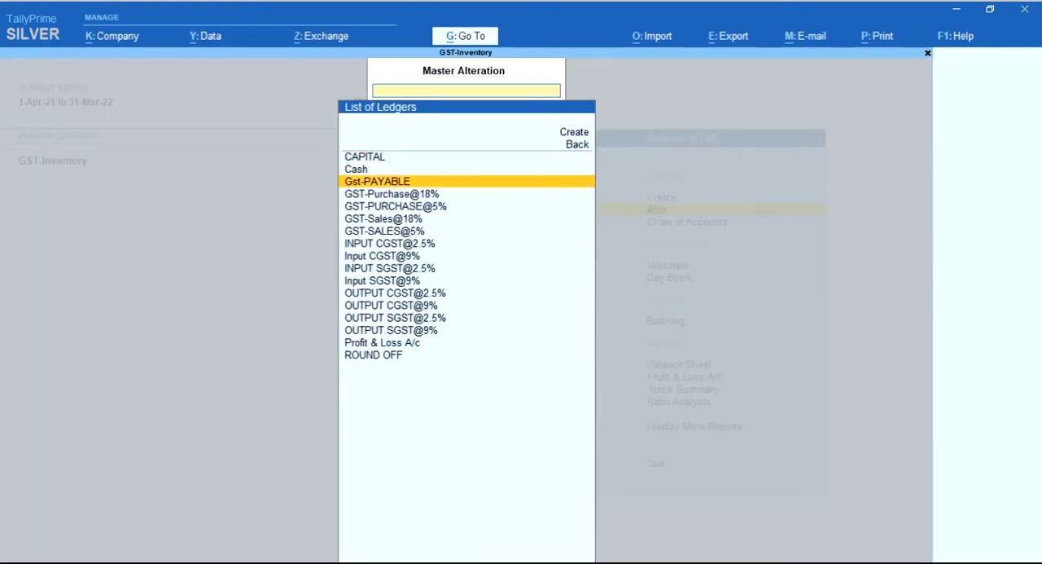
{"action": "key", "text": "Up"}
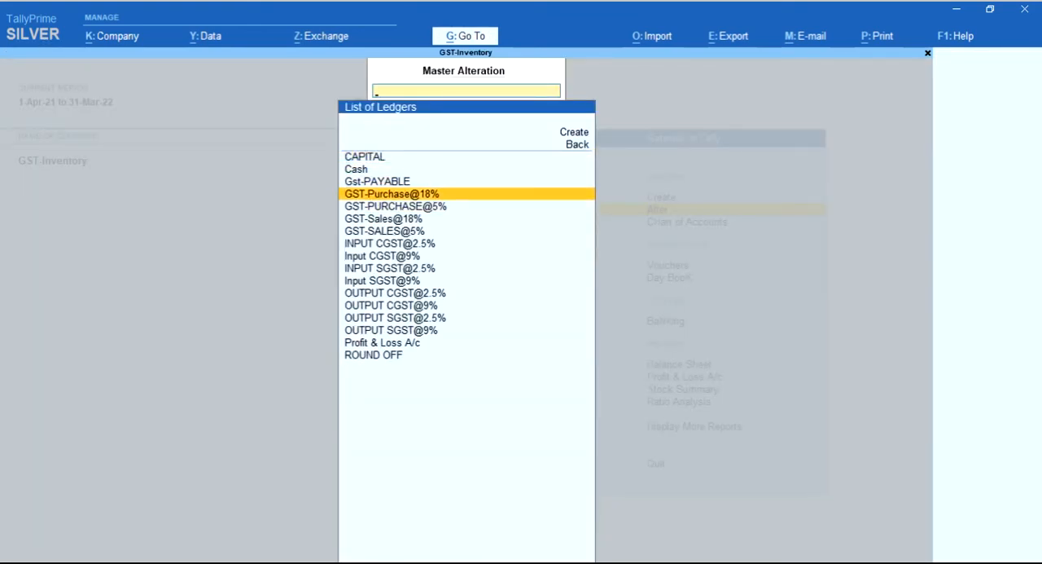
{"action": "key", "text": "Down"}
{"action": "key", "text": "Down"}
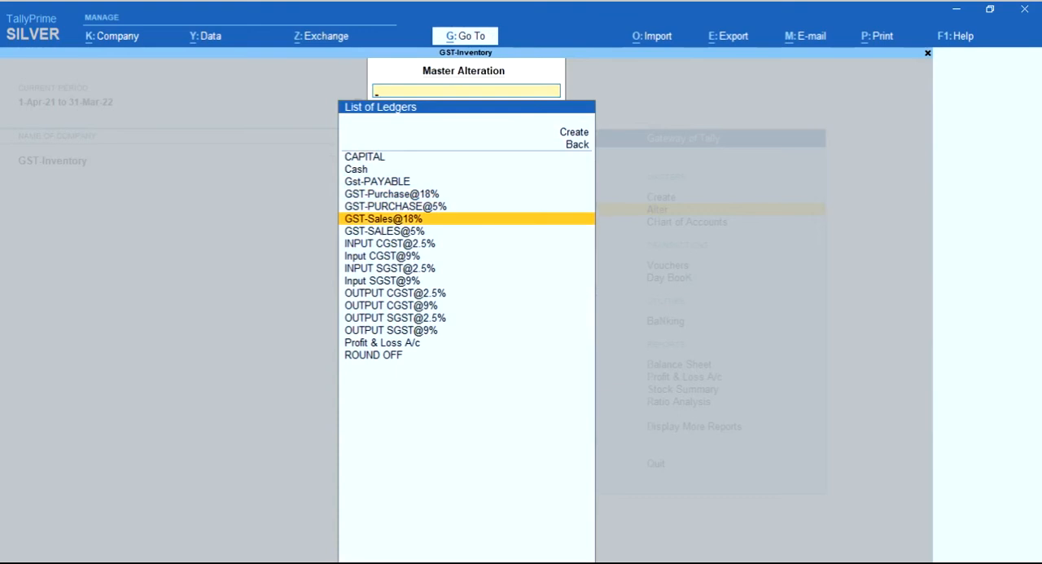
{"action": "key", "text": "Down"}
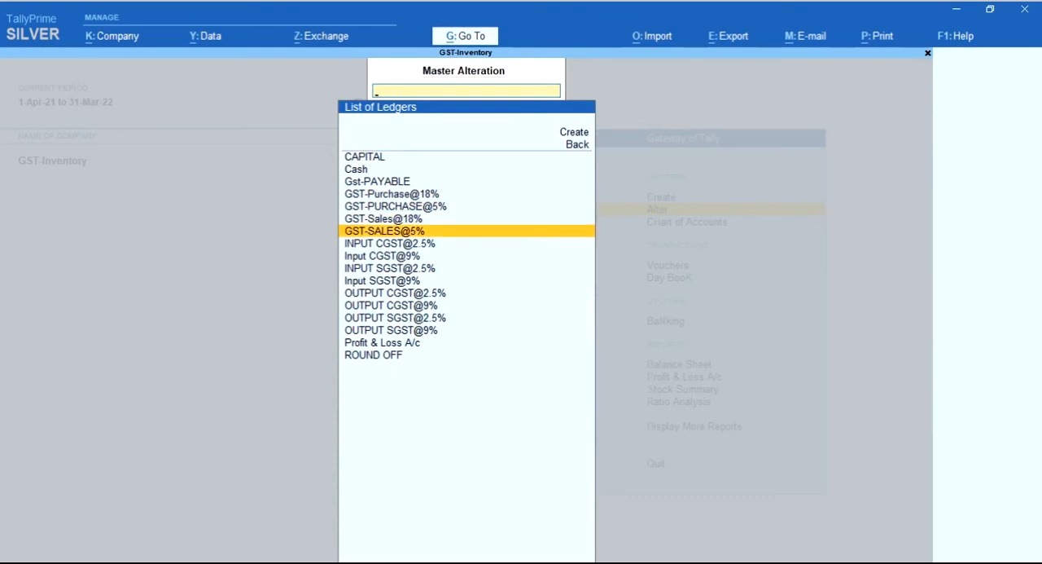
{"action": "key", "text": "Down"}
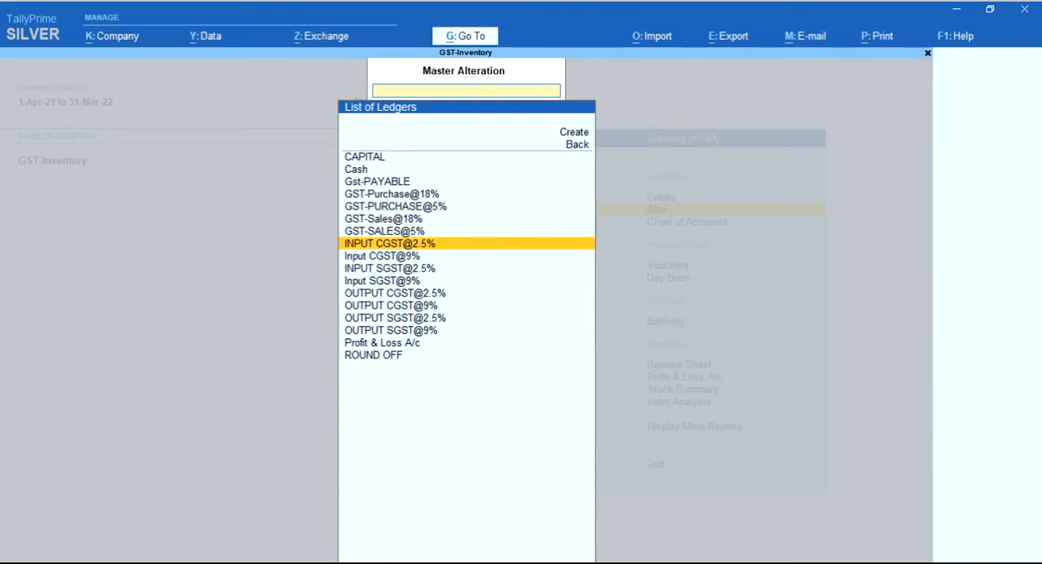
{"action": "key", "text": "Down"}
{"action": "key", "text": "Down"}
{"action": "key", "text": "Down"}
{"action": "key", "text": "Down"}
{"action": "key", "text": "Down"}
{"action": "key", "text": "Down"}
{"action": "key", "text": "Down"}
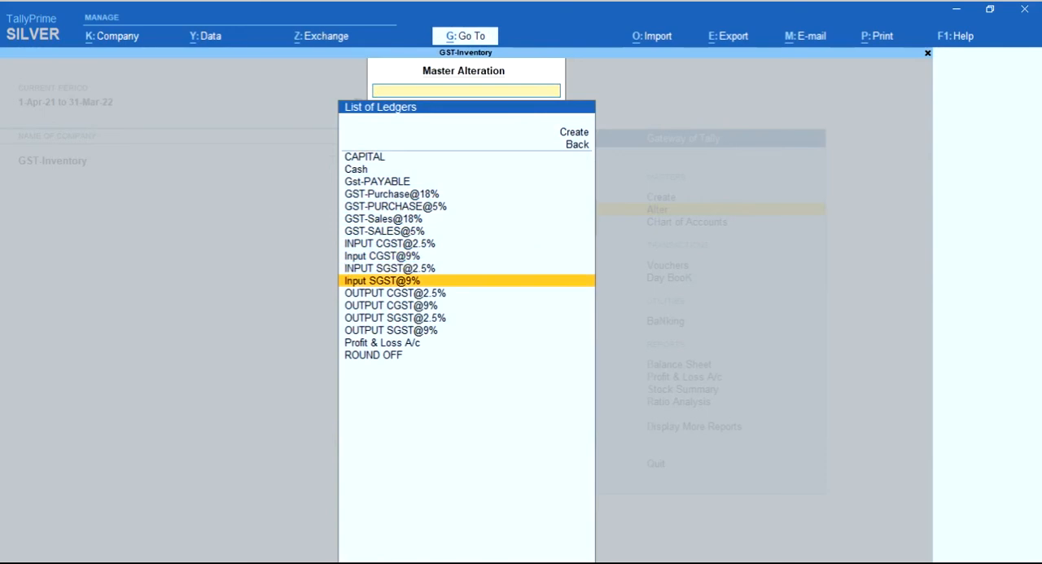
{"action": "key", "text": "Up"}
{"action": "key", "text": "Up"}
{"action": "key", "text": "Up"}
{"action": "key", "text": "Up"}
{"action": "key", "text": "Escape"}
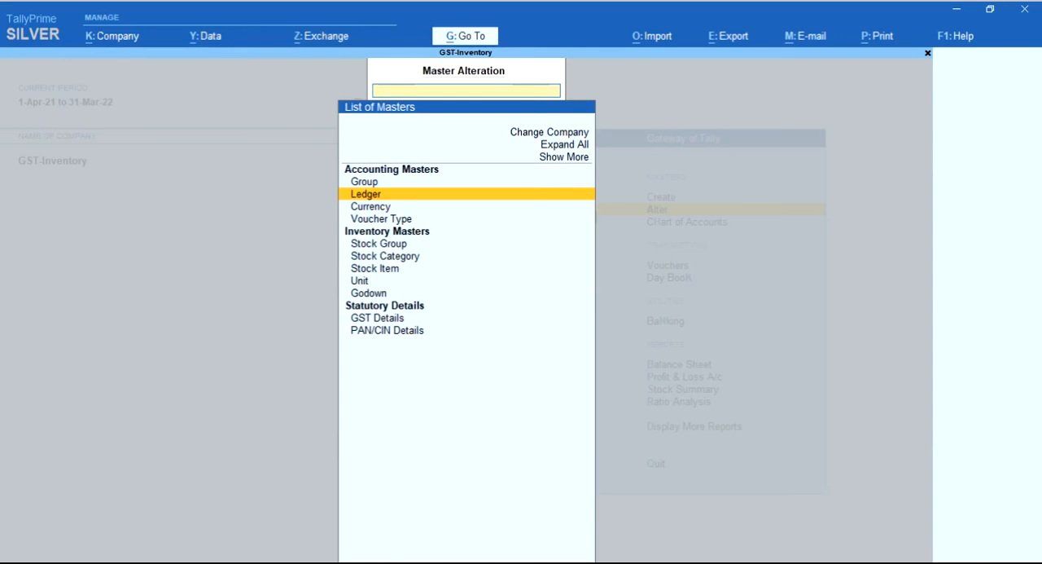
Start a new stock item from the stock item alteration list and name it Monitor
{"action": "key", "text": "Down"}
{"action": "key", "text": "Down"}
{"action": "key", "text": "Down"}
{"action": "key", "text": "Down"}
{"action": "key", "text": "Down"}
{"action": "key", "text": "Return"}
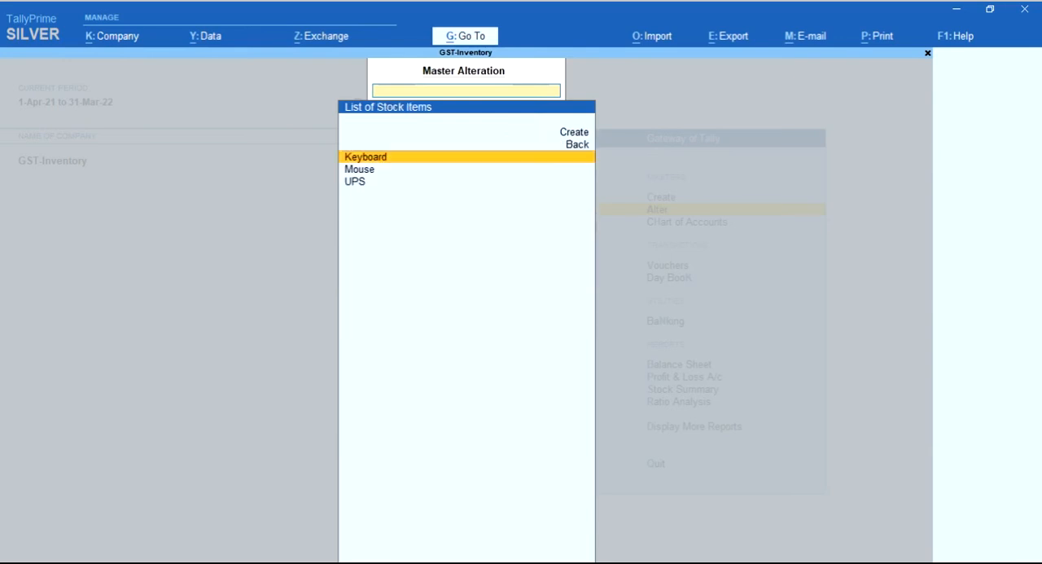
{"action": "key", "text": "Up"}
{"action": "key", "text": "Up"}
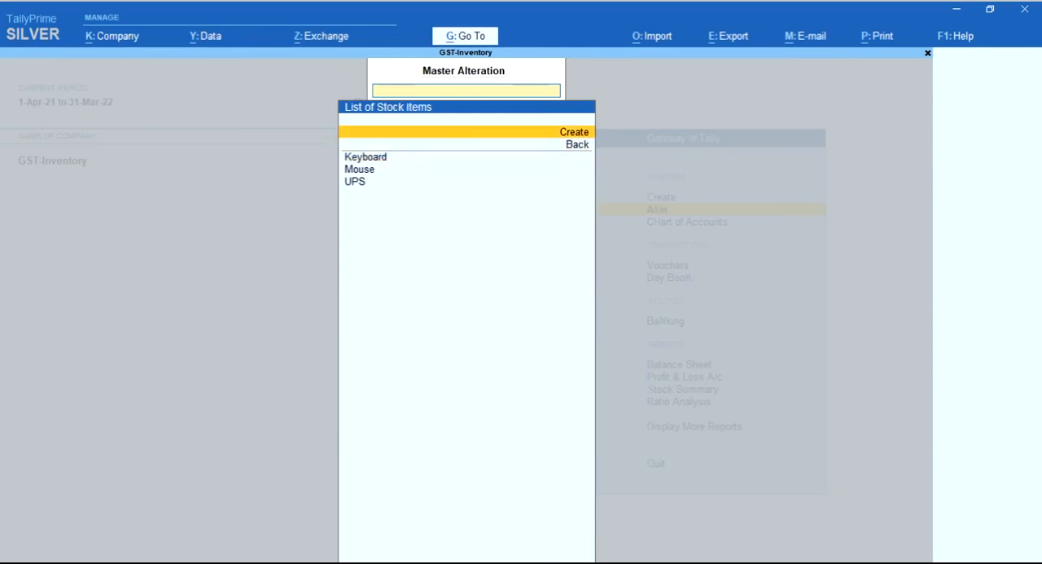
{"action": "key", "text": "Return"}
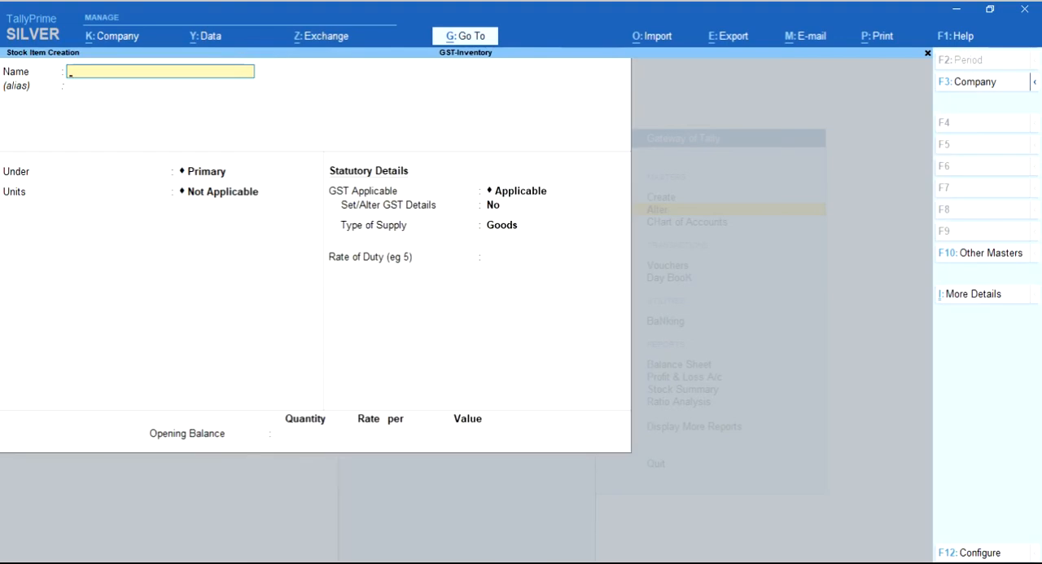
{"action": "type", "text": "Monitor"}
{"action": "key", "text": "Return"}
Place the Monitor item under Computer Parts with Nos. as its unit, leaving standard rates off
{"action": "key", "text": "Down"}
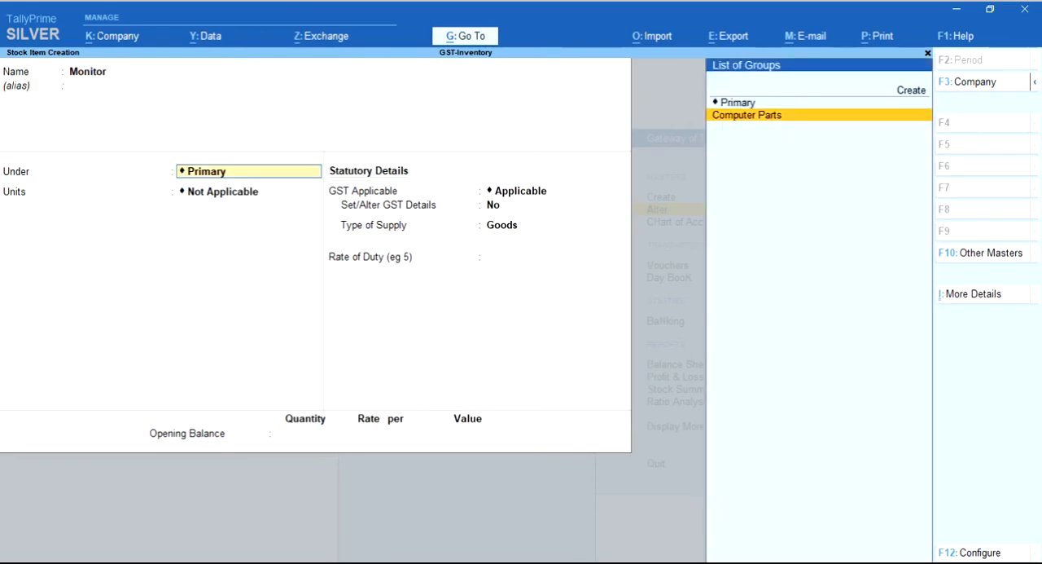
{"action": "key", "text": "Return"}
{"action": "key", "text": "Down"}
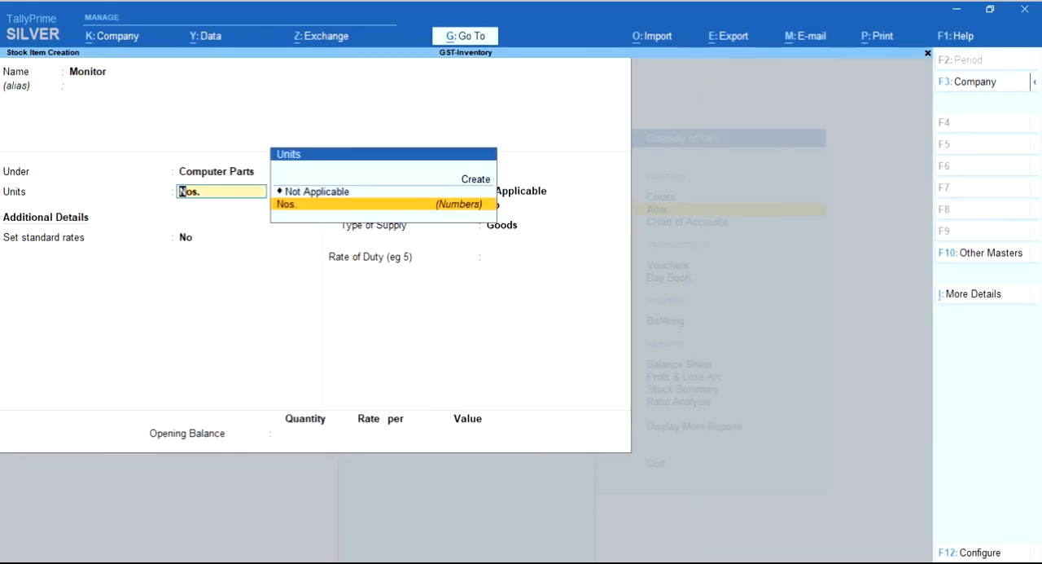
{"action": "key", "text": "Return"}
Enable GST details for the Monitor item and enter HSN/SAC 250011, keeping the calculation type On Value
{"action": "key", "text": "Return"}
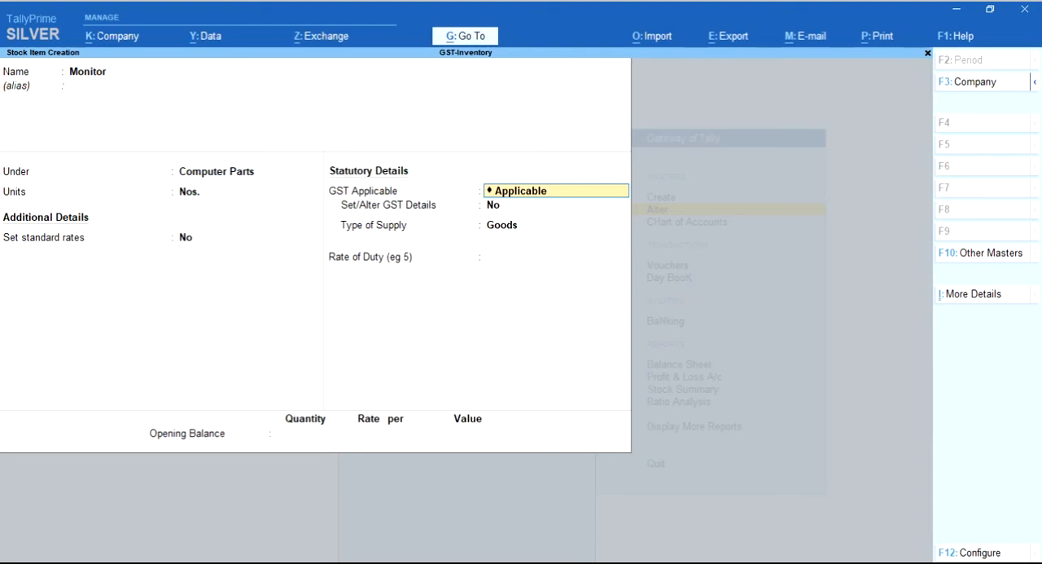
{"action": "key", "text": "Return"}
{"action": "type", "text": "y"}
{"action": "key", "text": "Return"}
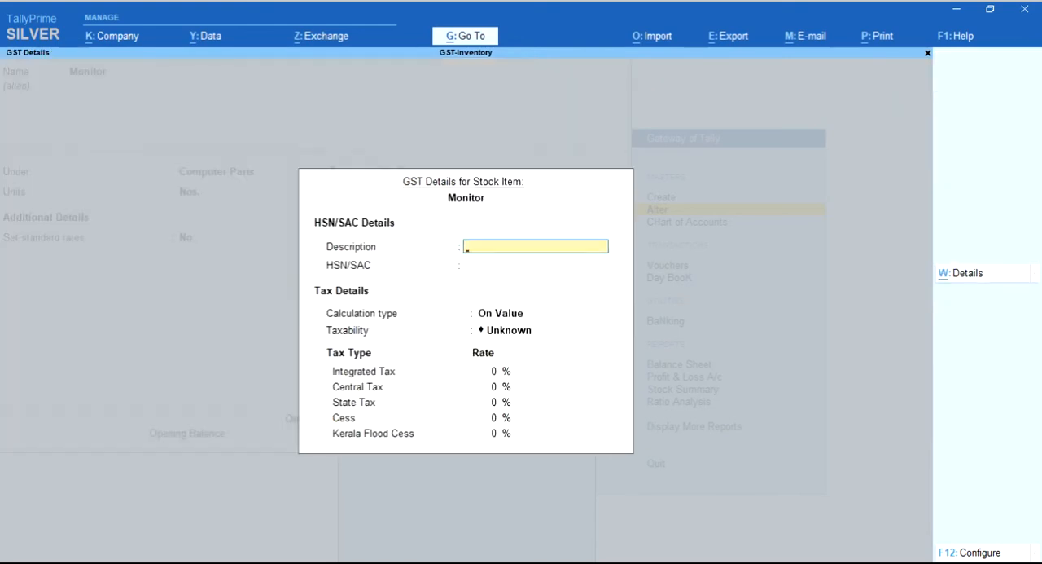
{"action": "key", "text": "Return"}
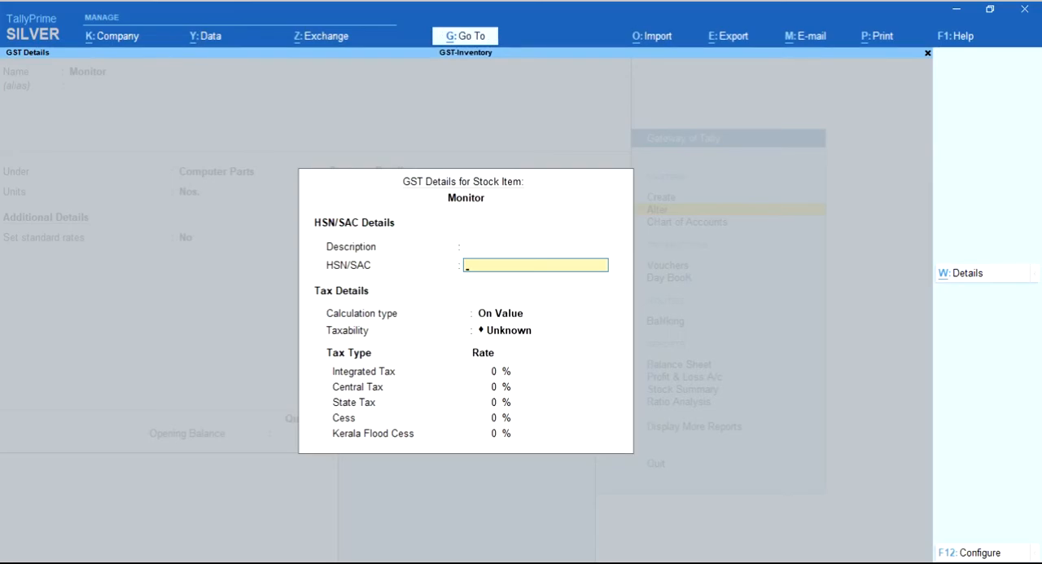
{"action": "type", "text": "250011"}
{"action": "key", "text": "Return"}
Make the Monitor item Taxable with 18% integrated tax, 9% central tax and 9% state tax
{"action": "key", "text": "Return"}
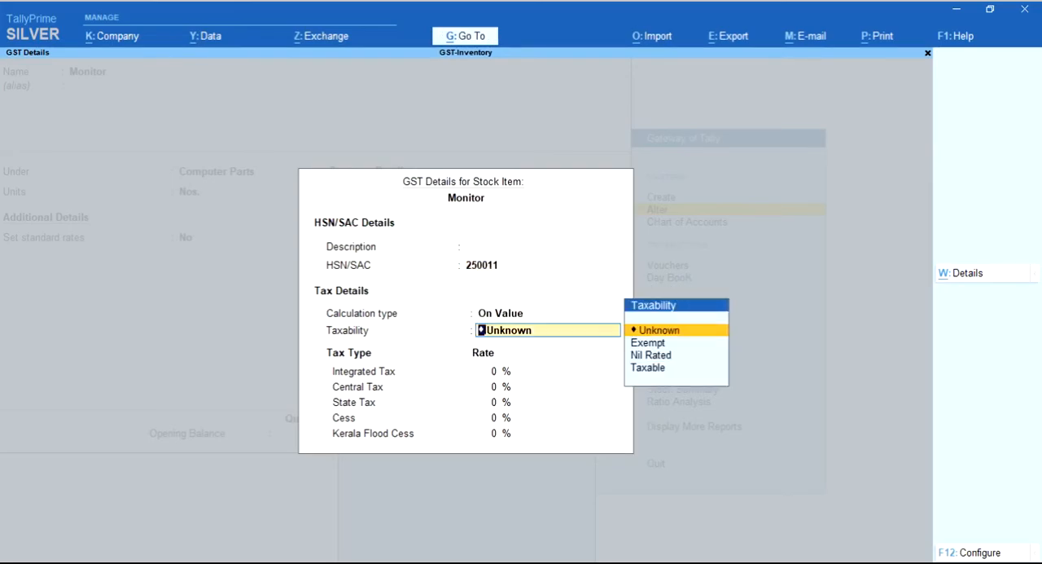
{"action": "key", "text": "Down"}
{"action": "key", "text": "Down"}
{"action": "key", "text": "Down"}
{"action": "key", "text": "Return"}
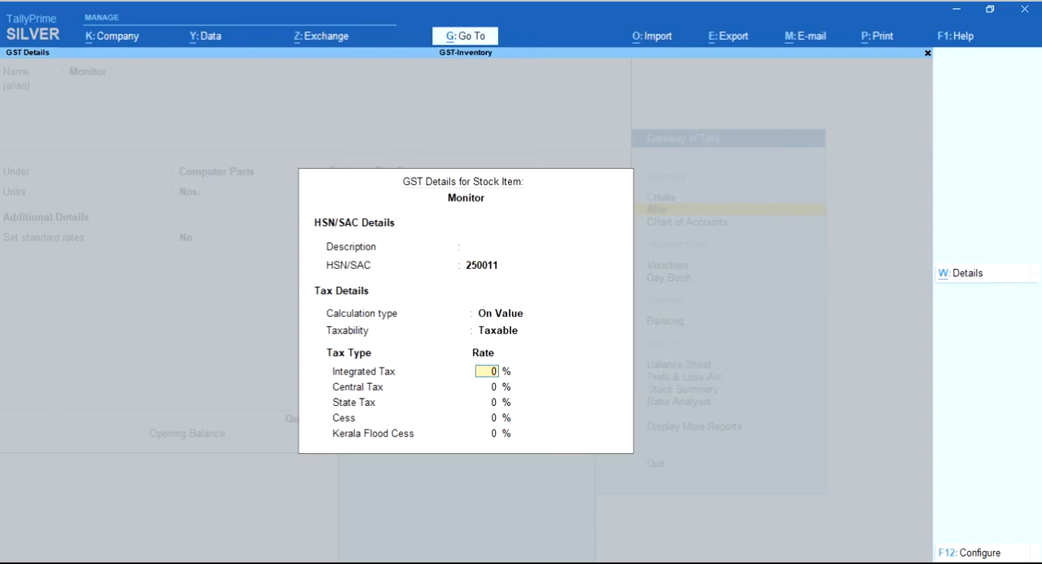
{"action": "key", "text": "ctrl"}
{"action": "type", "text": "18"}
{"action": "key", "text": "Return"}
{"action": "type", "text": "9"}
{"action": "key", "text": "Return"}
{"action": "type", "text": "9"}
{"action": "key", "text": "Return"}
{"action": "key", "text": "Return"}
Keep Goods as the Monitor item's type of supply and save the item
{"action": "key", "text": "Return"}
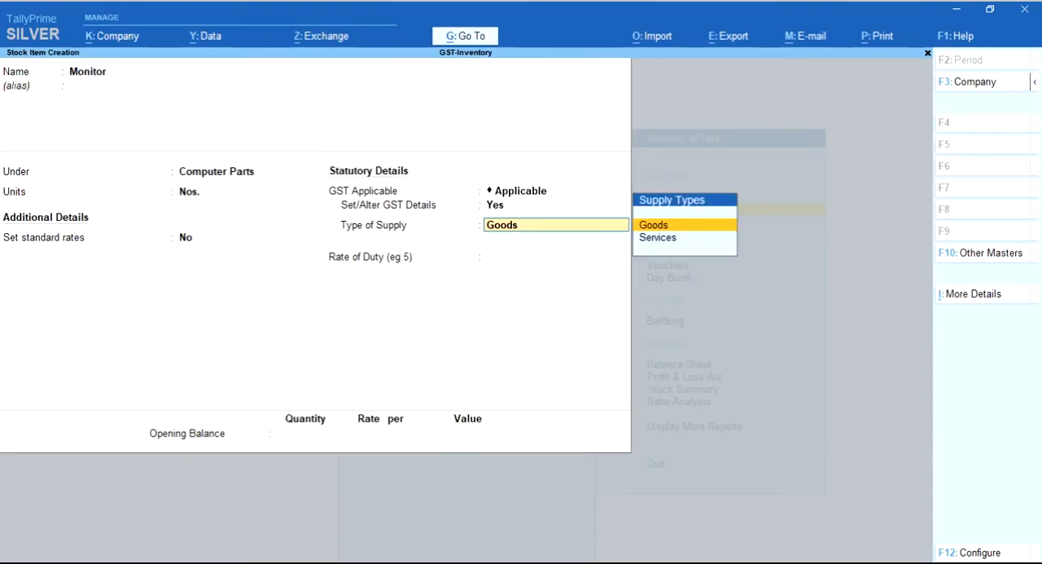
{"action": "key", "text": "Return"}
{"action": "key", "text": "Return"}
{"action": "key", "text": "Return"}
{"action": "key", "text": "Return"}
Name the next stock item Laptop and create a Laptops stock group under Primary for it
{"action": "type", "text": "Laptop"}
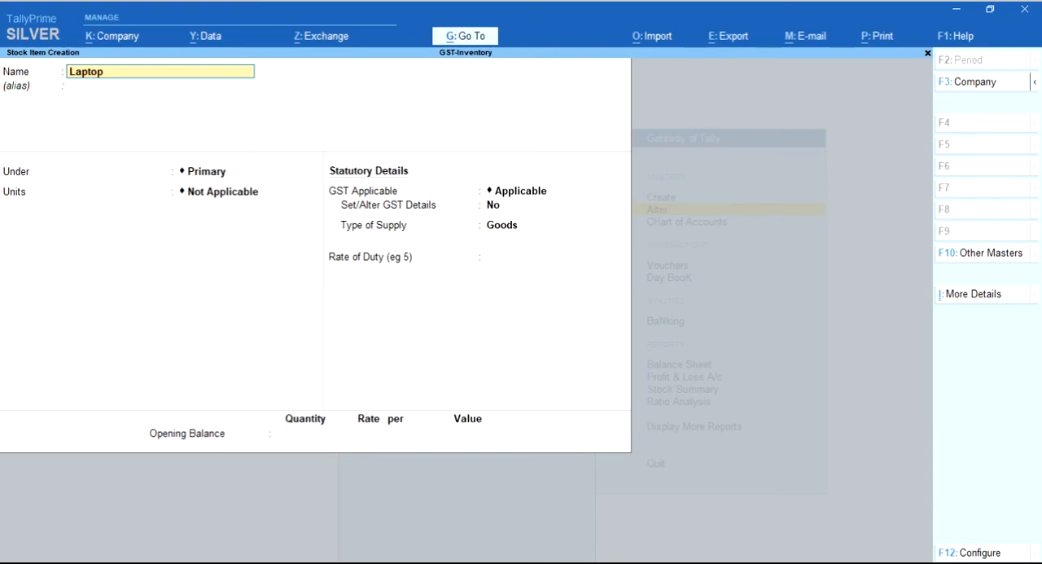
{"action": "key", "text": "Return"}
{"action": "key", "text": "Return"}
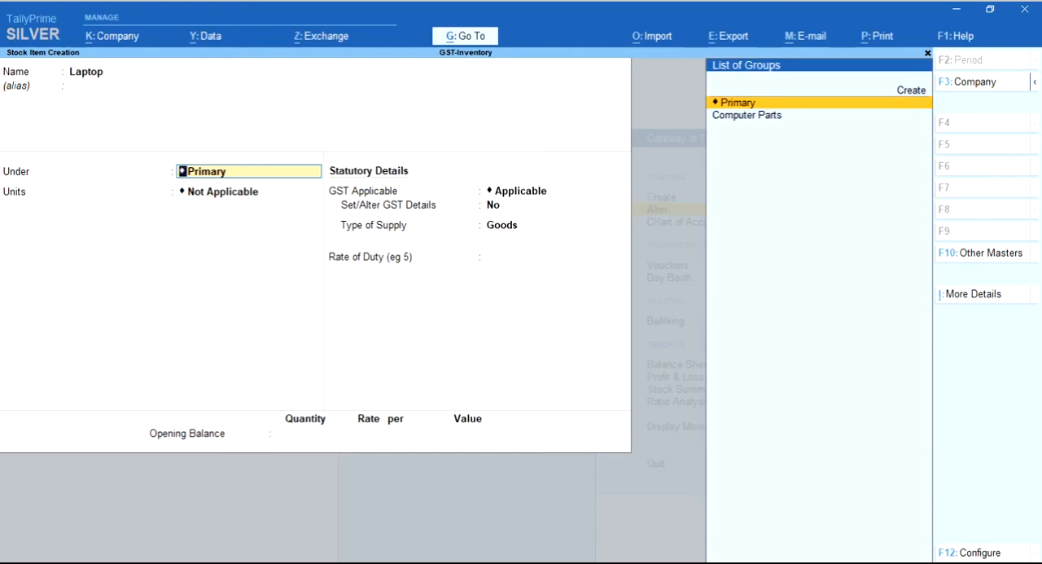
{"action": "key", "text": "alt+c"}
{"action": "type", "text": "Laptops"}
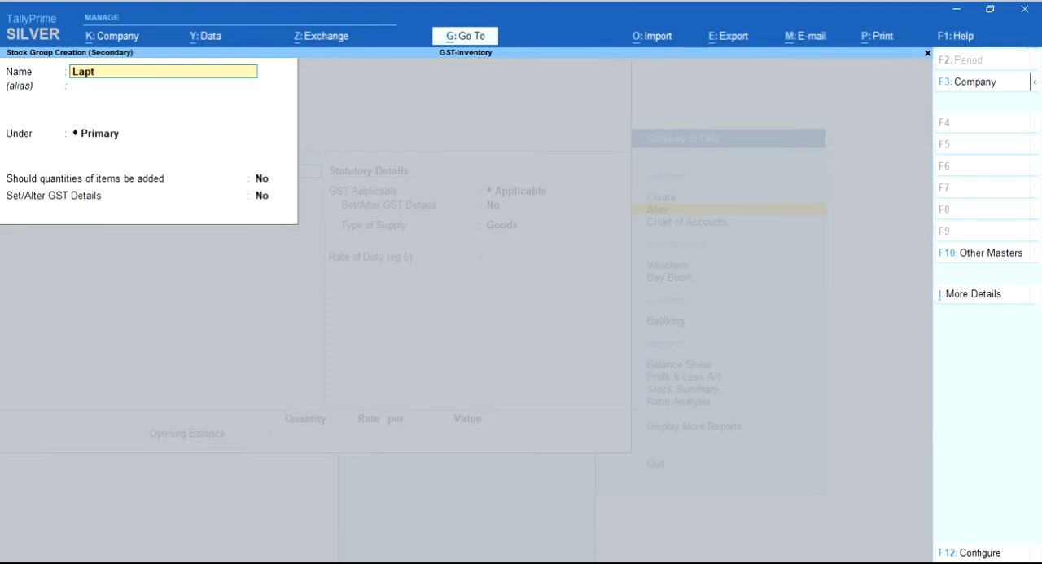
{"action": "key", "text": "Return"}
{"action": "key", "text": "Return"}
{"action": "key", "text": "Return"}
{"action": "key", "text": "Return"}
{"action": "key", "text": "Return"}
{"action": "key", "text": "Return"}
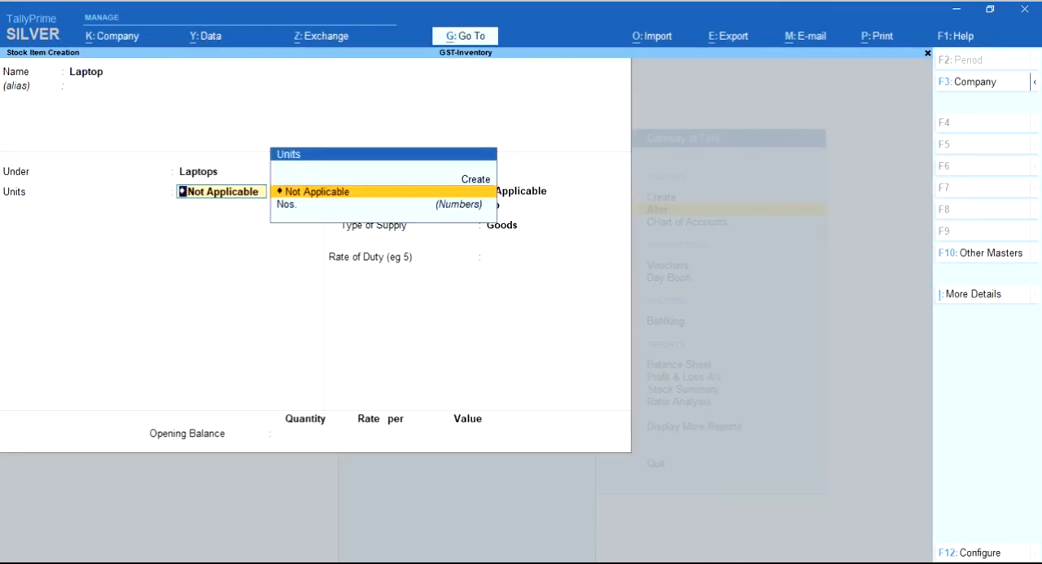
Set the Laptop item's unit to Nos., leaving standard rates off
{"action": "key", "text": "Down"}
{"action": "key", "text": "Return"}
Enable GST details for the Laptop item and enter HSN/SAC 150001
{"action": "key", "text": "Return"}
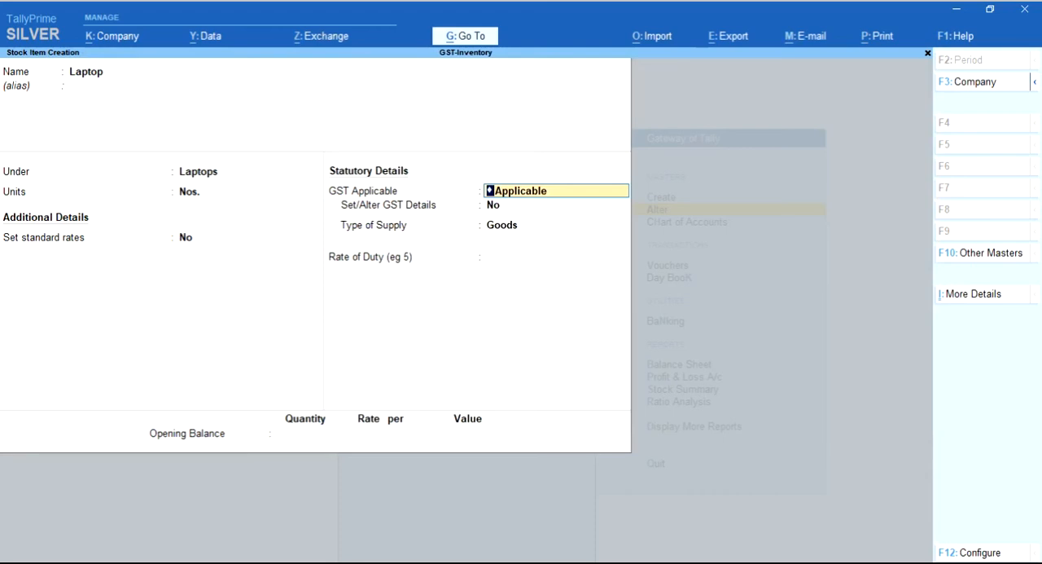
{"action": "key", "text": "Return"}
{"action": "type", "text": "y"}
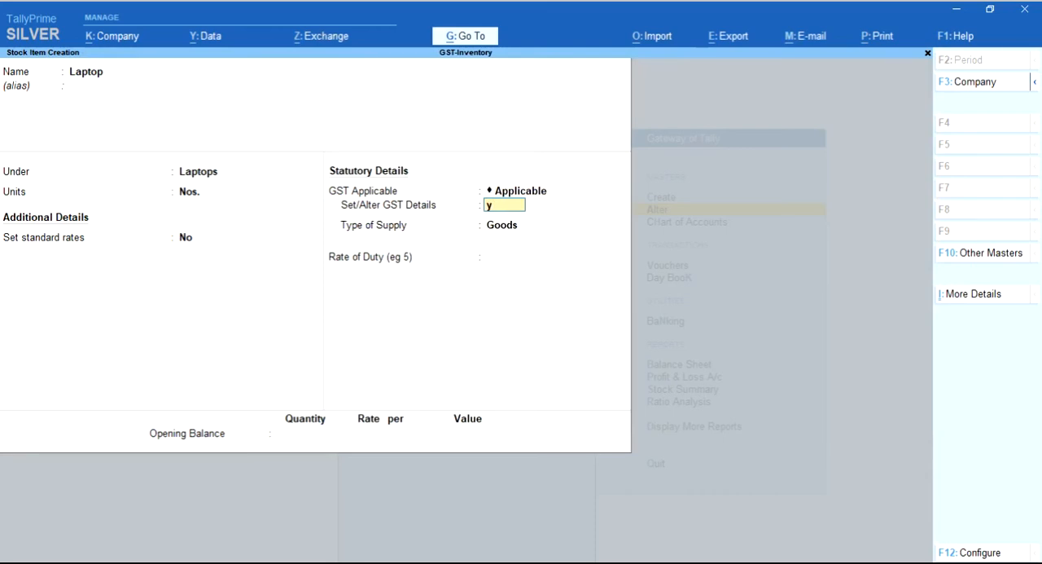
{"action": "key", "text": "Return"}
{"action": "key", "text": "Return"}
{"action": "type", "text": "15000"}
Make the Laptop item Taxable on value with 5% integrated tax and 1% Kerala Flood Cess
{"action": "key", "text": "Return"}
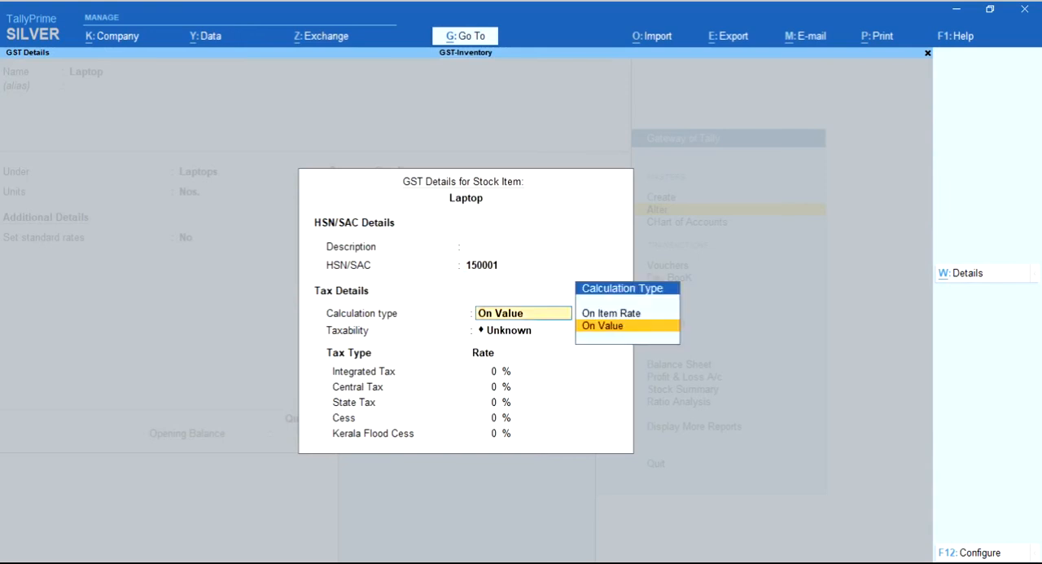
{"action": "key", "text": "Return"}
{"action": "type", "text": "T"}
{"action": "key", "text": "Return"}
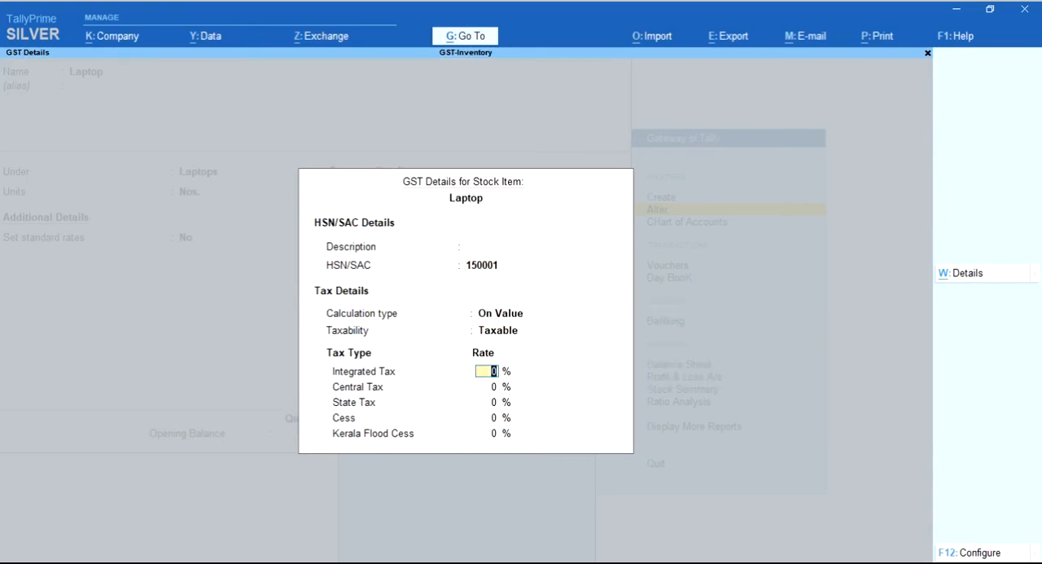
{"action": "type", "text": "5"}
{"action": "key", "text": "Return"}
{"action": "key", "text": "Return"}
{"action": "key", "text": "Return"}
{"action": "key", "text": "Return"}
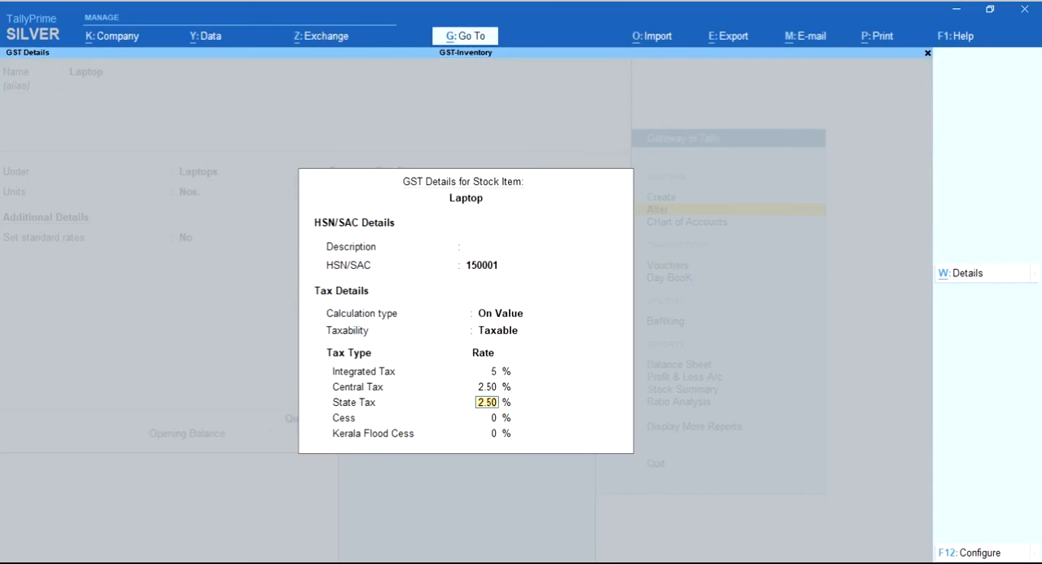
{"action": "type", "text": "1"}
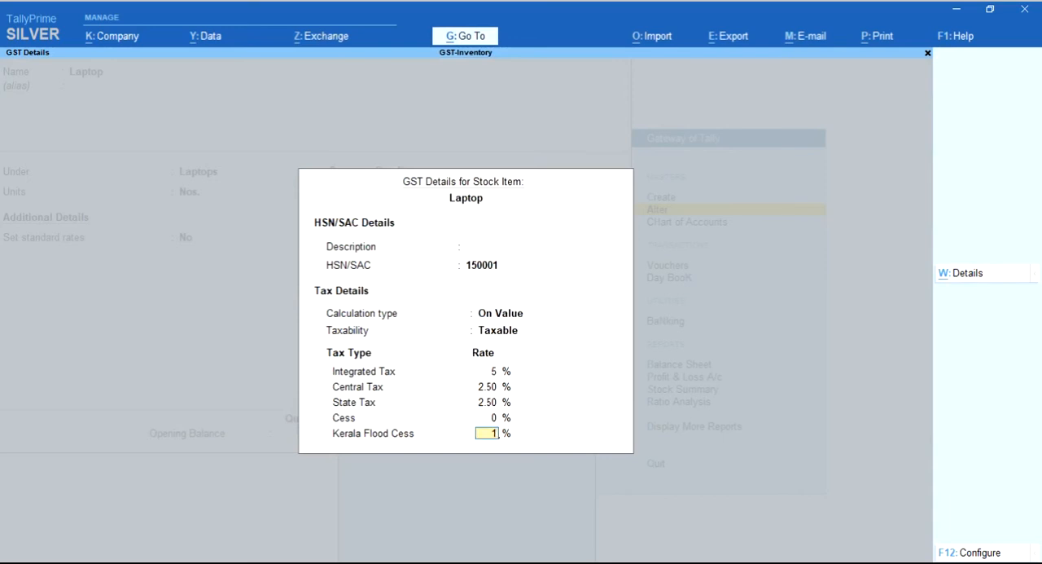
{"action": "key", "text": "Return"}
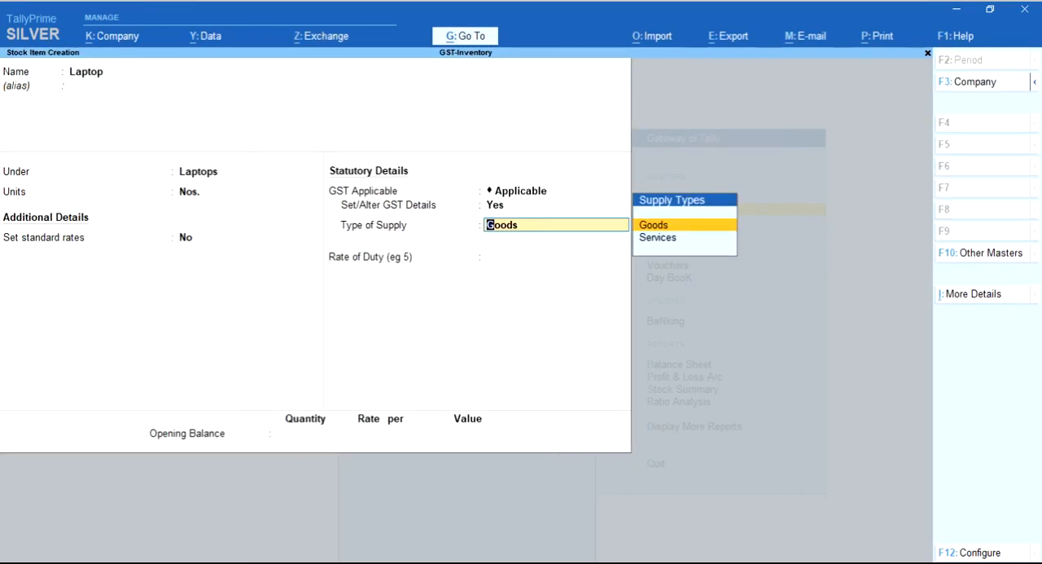
Keep Goods as the Laptop item's type of supply and save the item
{"action": "key", "text": "Return"}
{"action": "key", "text": "Return"}
{"action": "key", "text": "Return"}
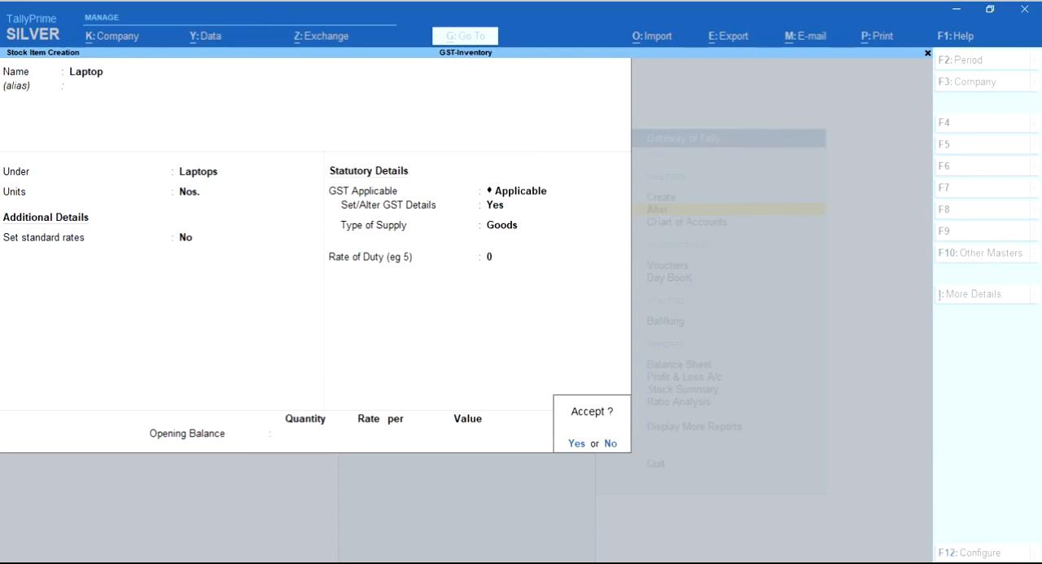
{"action": "key", "text": "Return"}
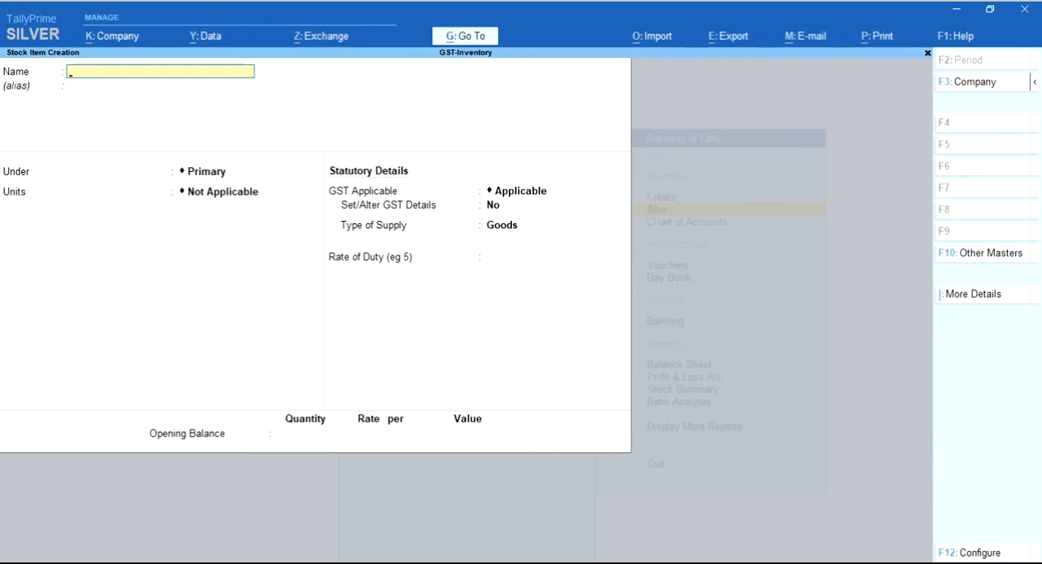
Check the stock item list for the Laptop and Monitor items and return to the Gateway of Tally
{"action": "key", "text": "Escape"}
{"action": "key", "text": "Return"}
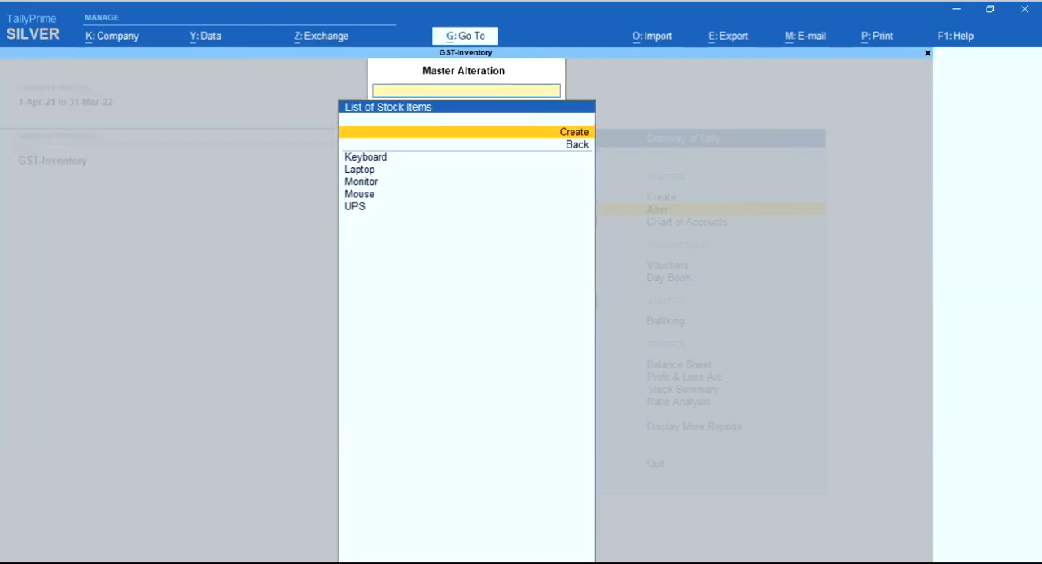
{"action": "key", "text": "Down"}
{"action": "key", "text": "Down"}
{"action": "key", "text": "Down"}
{"action": "key", "text": "Down"}
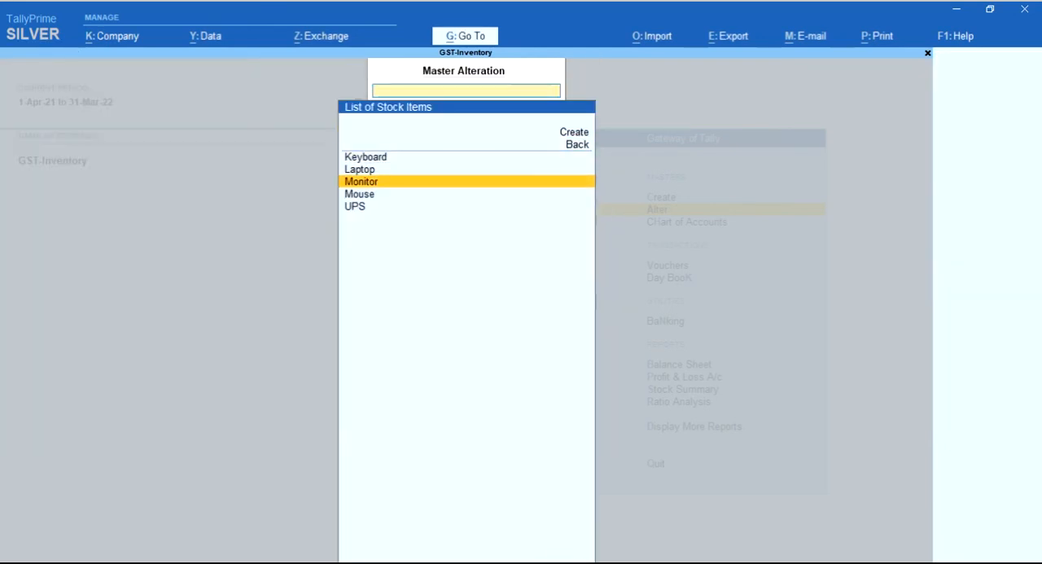
{"action": "key", "text": "ctrl"}
{"action": "key", "text": "Escape"}
{"action": "key", "text": "Escape"}
{"action": "key", "text": "Down"}
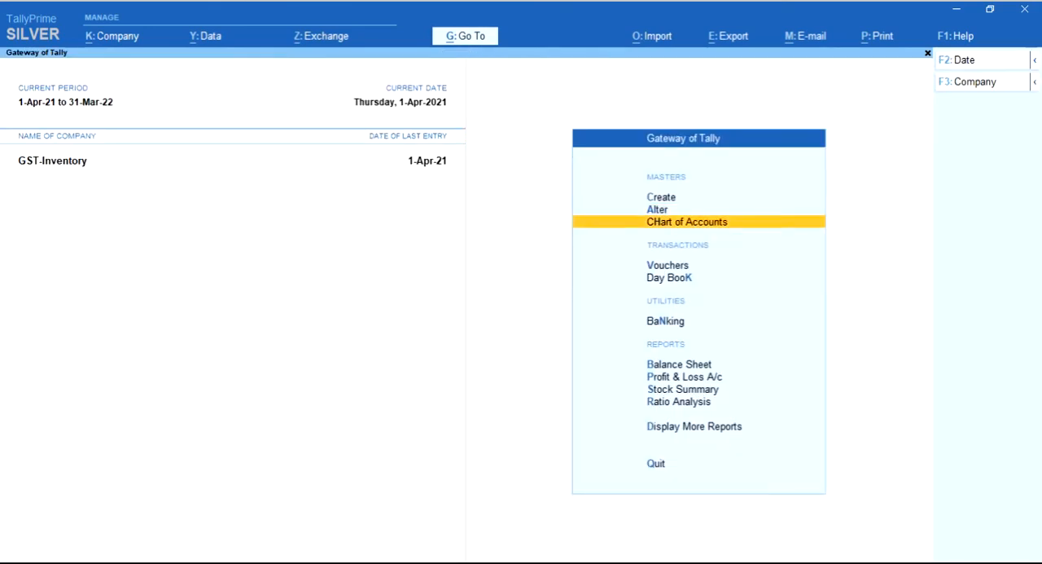
Start a new purchase voucher and set its configuration to show all configurations
{"action": "key", "text": "Down"}
{"action": "key", "text": "Return"}
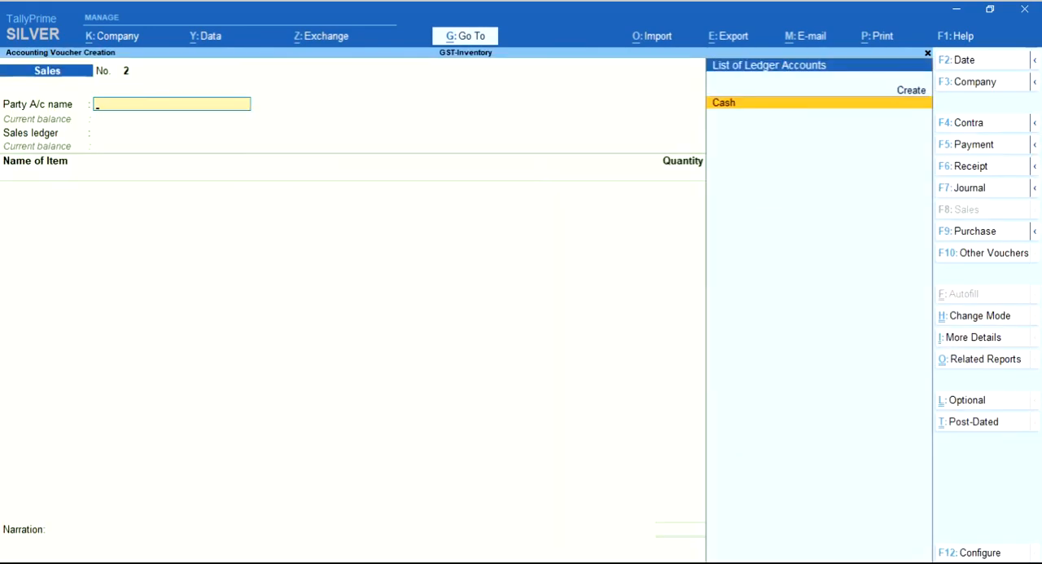
{"action": "key", "text": "F9"}
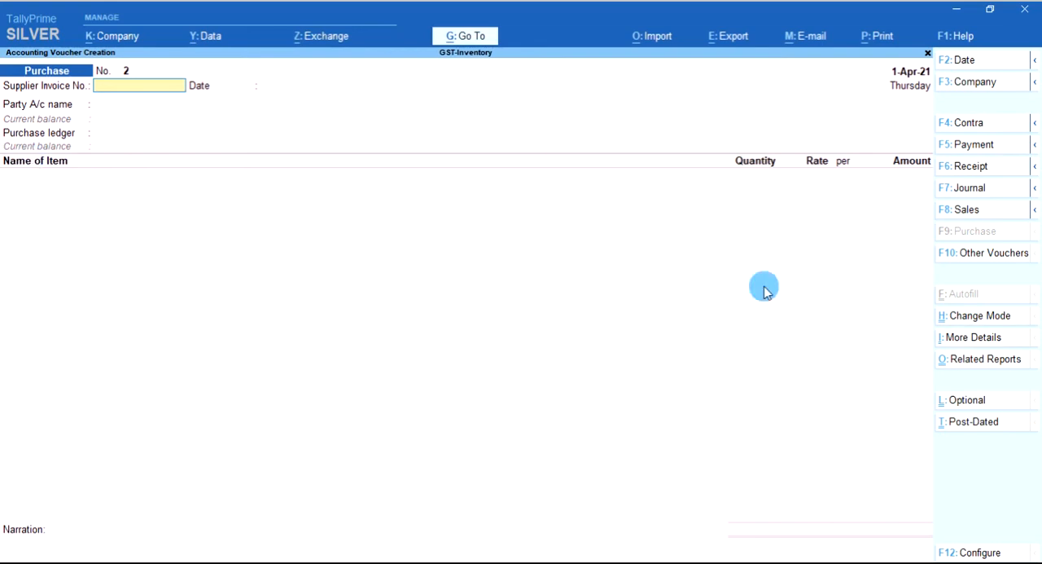
{"action": "left_click", "coordinate": [980, 553]}
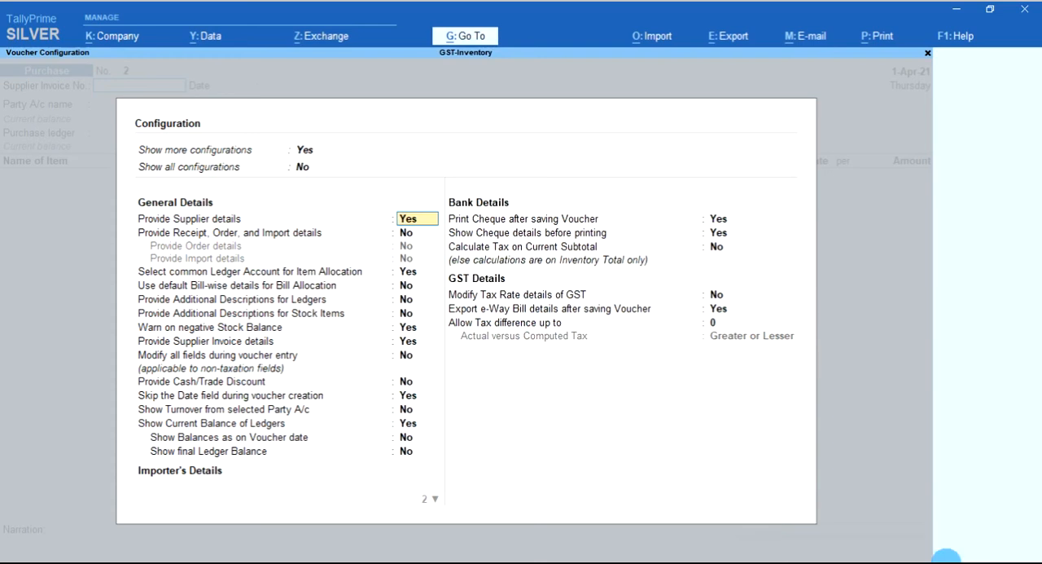
{"action": "key", "text": "Up"}
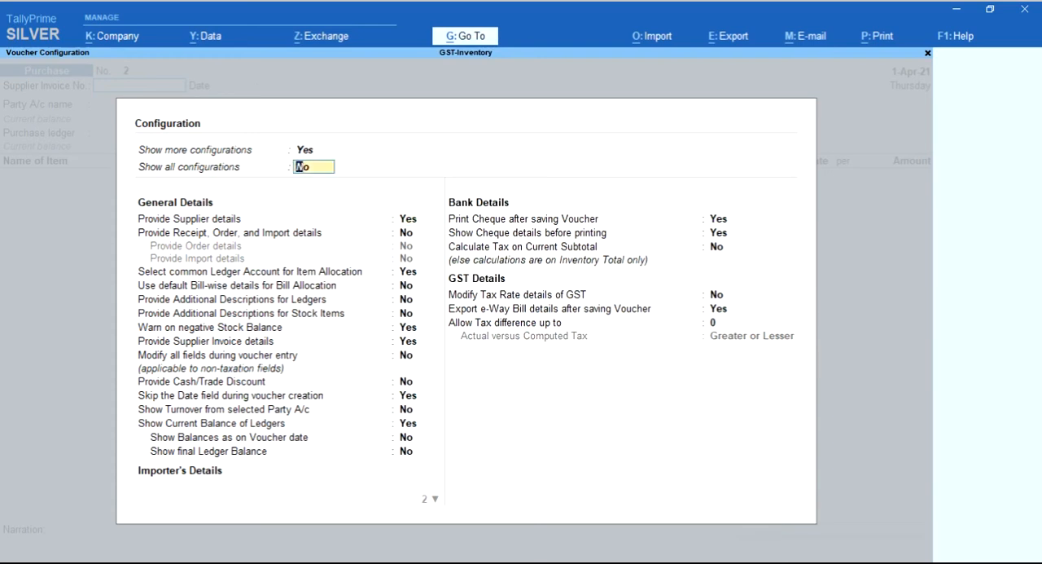
{"action": "type", "text": "y"}
{"action": "key", "text": "Return"}
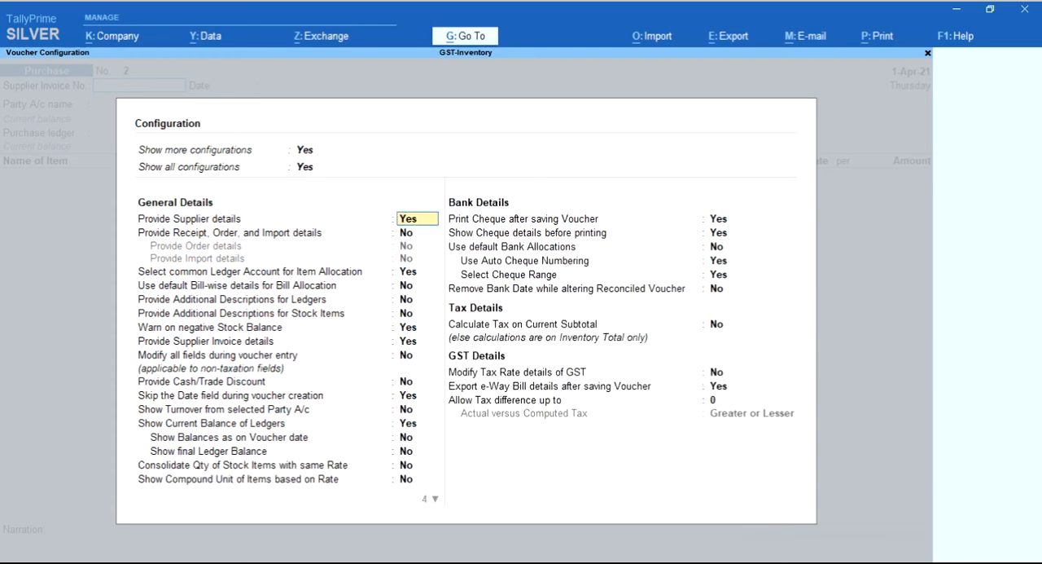
Set Select common Ledger Account for Item Allocation to No and accept the purchase voucher configuration
{"action": "key", "text": "Return"}
{"action": "key", "text": "Return"}
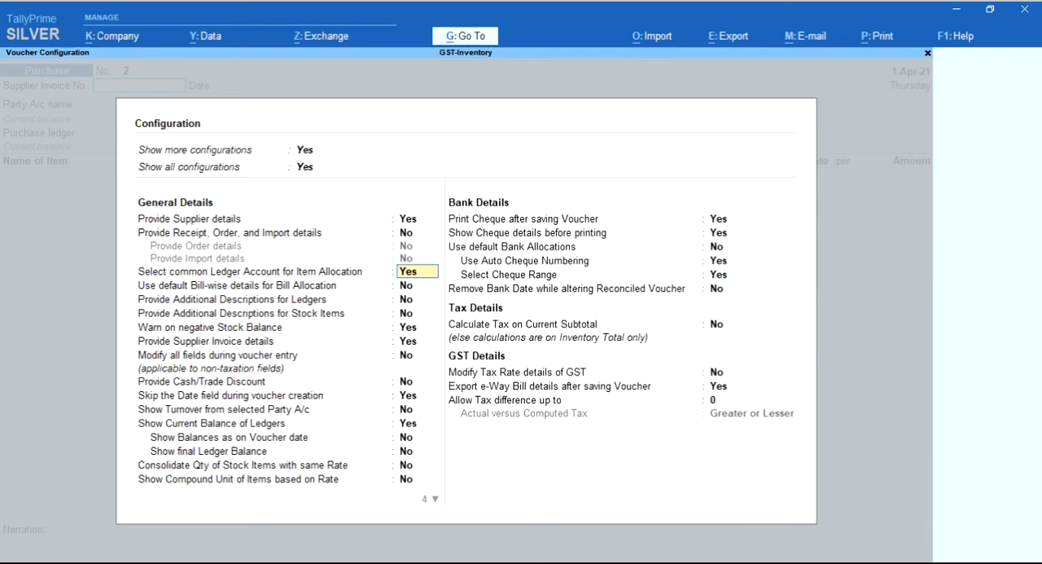
{"action": "type", "text": "n"}
{"action": "key", "text": "ctrl+a"}
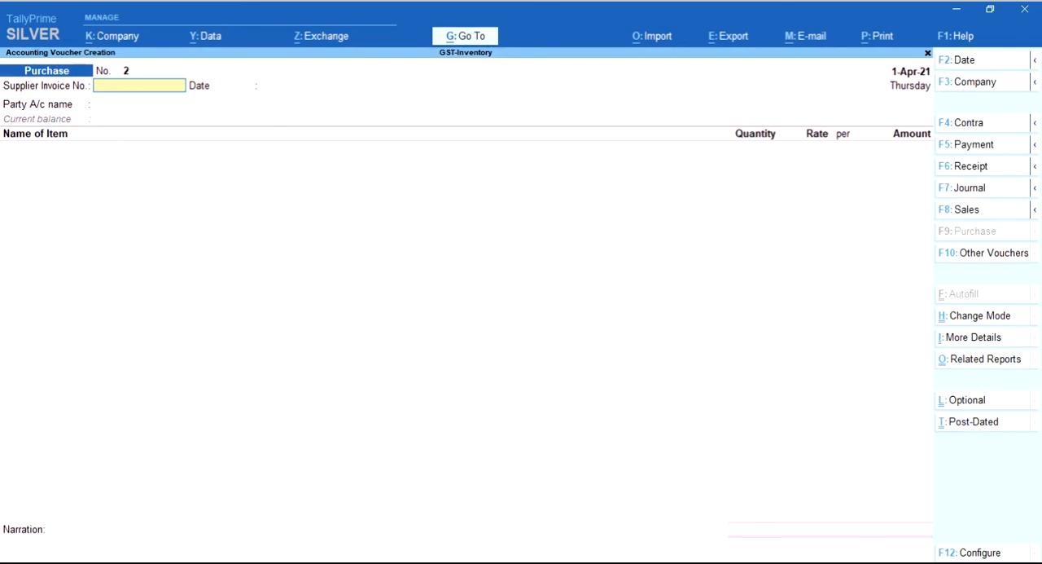
Set Select common Ledger Account for Item Allocation back to Yes and compare the sales and purchase voucher layouts
{"action": "key", "text": "F12"}
{"action": "key", "text": "Return"}
{"action": "key", "text": "Return"}
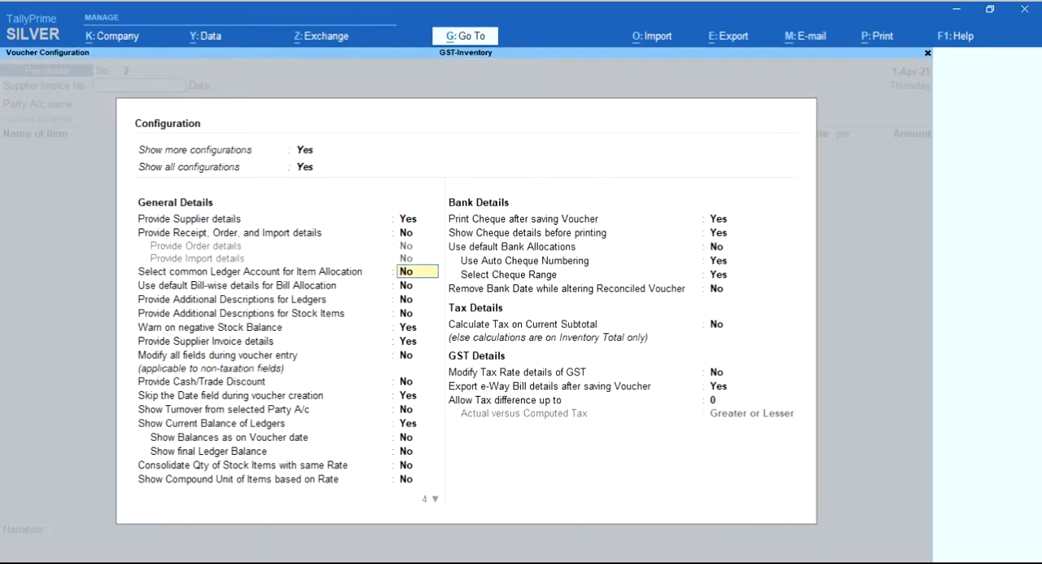
{"action": "type", "text": "y"}
{"action": "key", "text": "ctrl+a"}
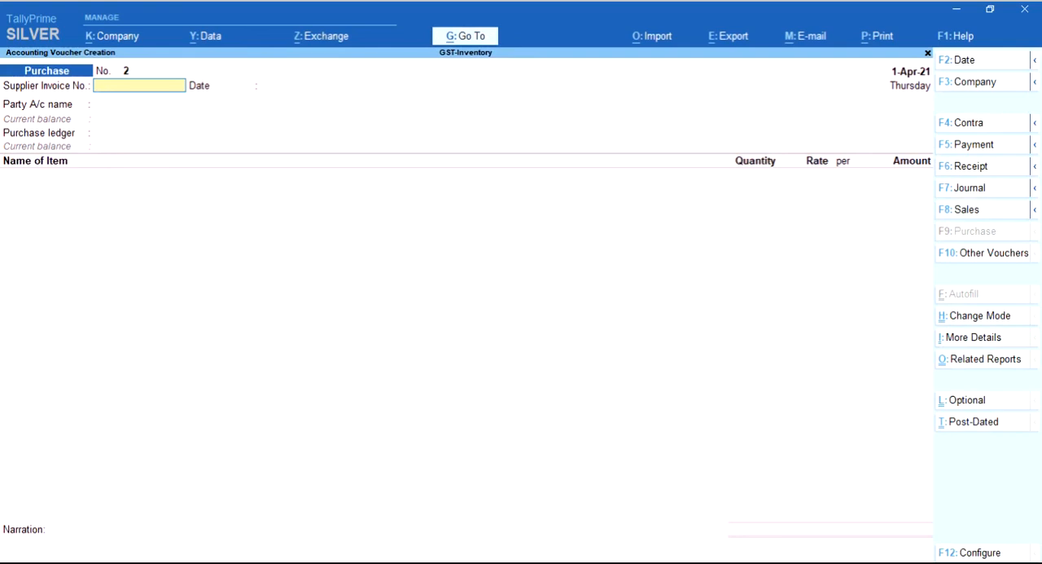
{"action": "key", "text": "F8"}
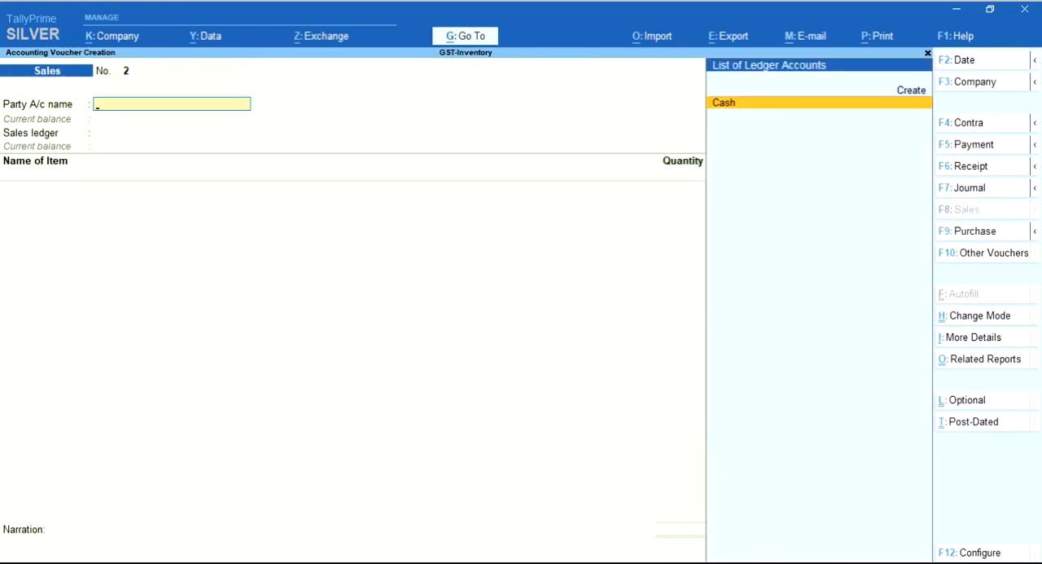
{"action": "key", "text": "F9"}
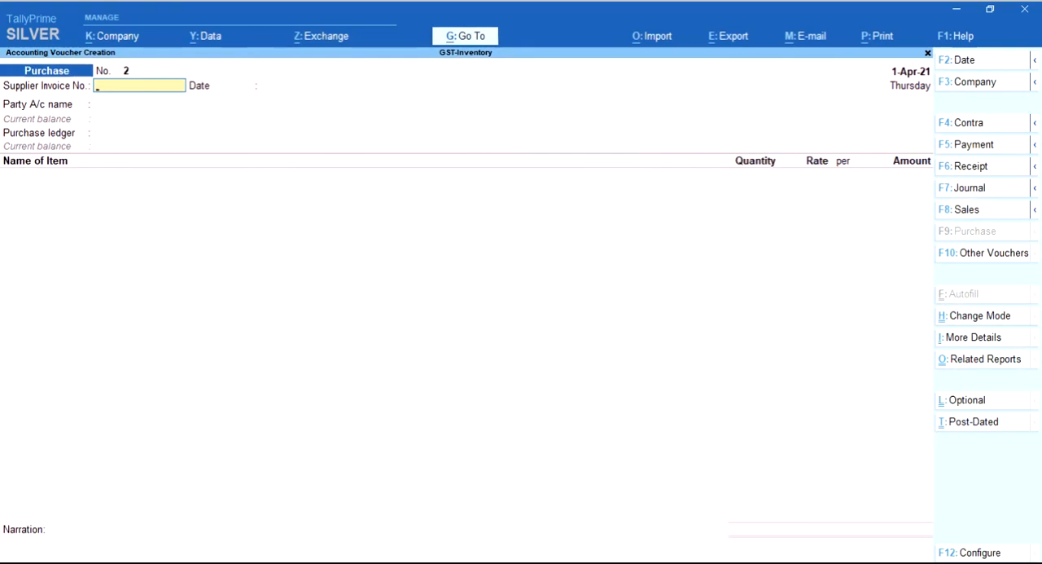
Set Select common Ledger Account for Item Allocation to No, check the sales voucher layout, and return to the purchase voucher
{"action": "key", "text": "F12"}
{"action": "key", "text": "Return"}
{"action": "key", "text": "Return"}
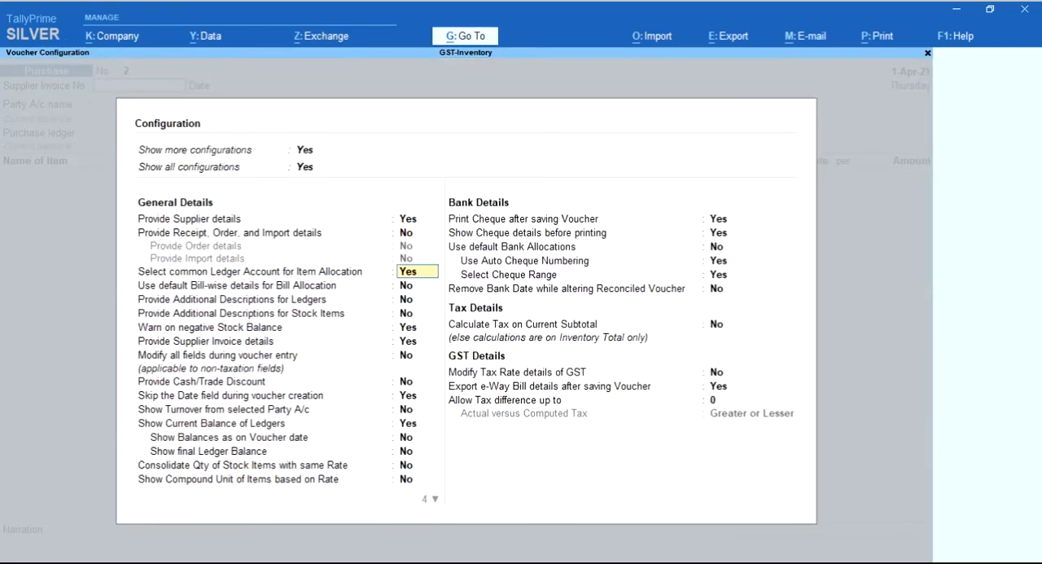
{"action": "type", "text": "n"}
{"action": "key", "text": "ctrl+a"}
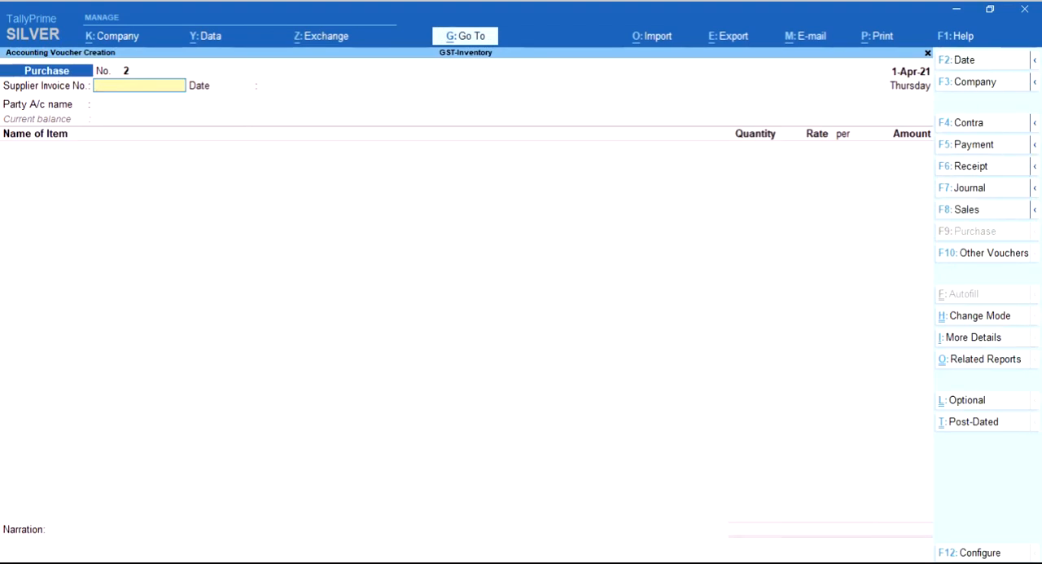
{"action": "key", "text": "F8"}
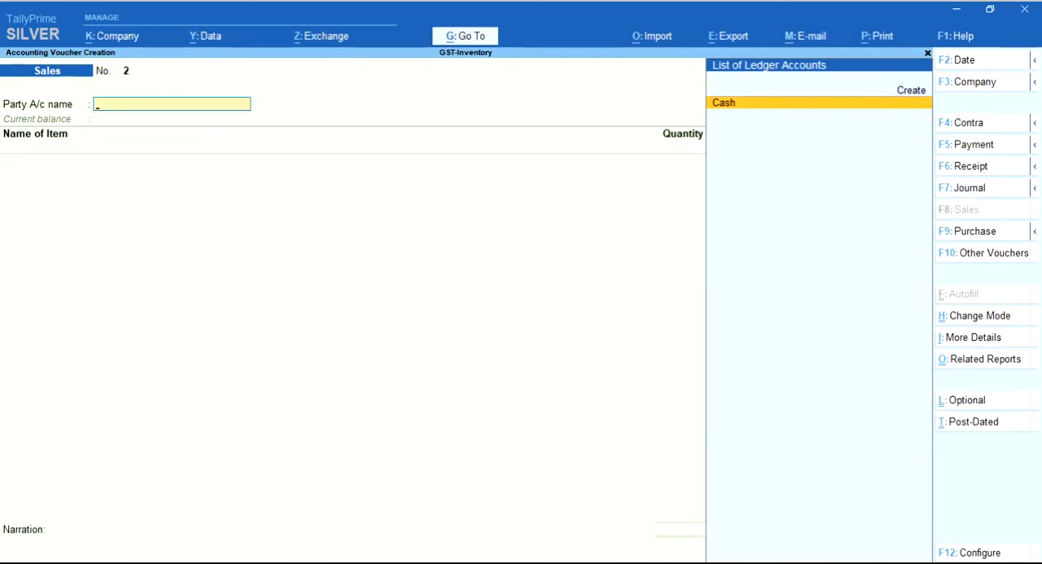
{"action": "key", "text": "F9"}
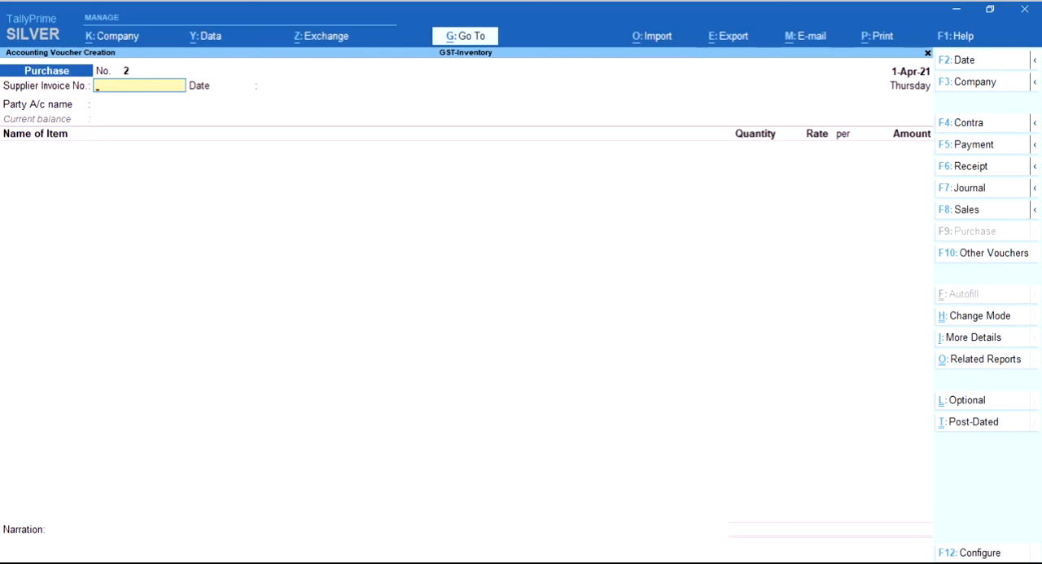
Leave the supplier invoice number and date blank and start a party ledger named G-Tecnology under Sundry Creditors
{"action": "key", "text": "ctrl"}
{"action": "key", "text": "Return"}
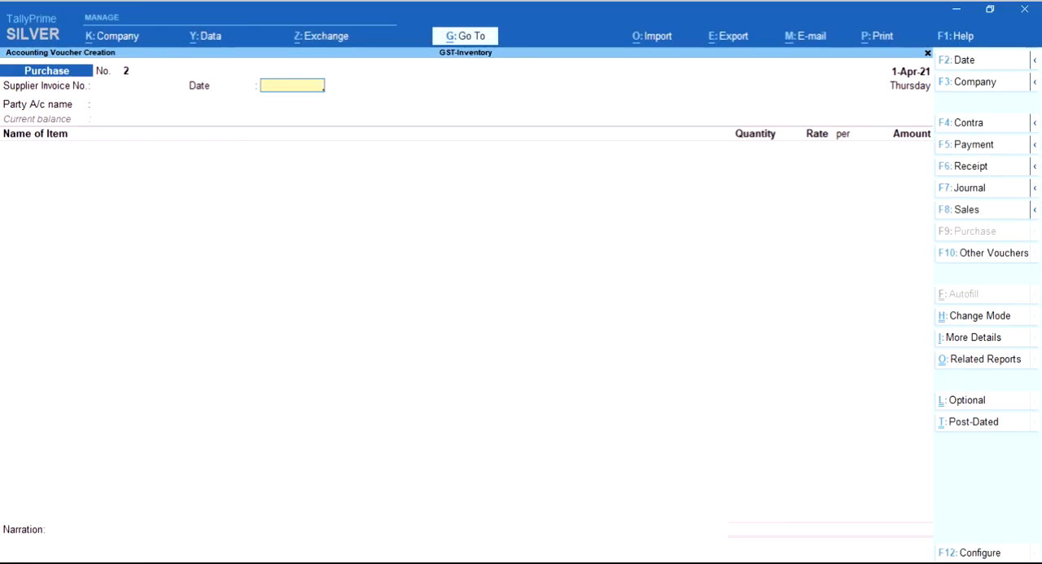
{"action": "key", "text": "Return"}
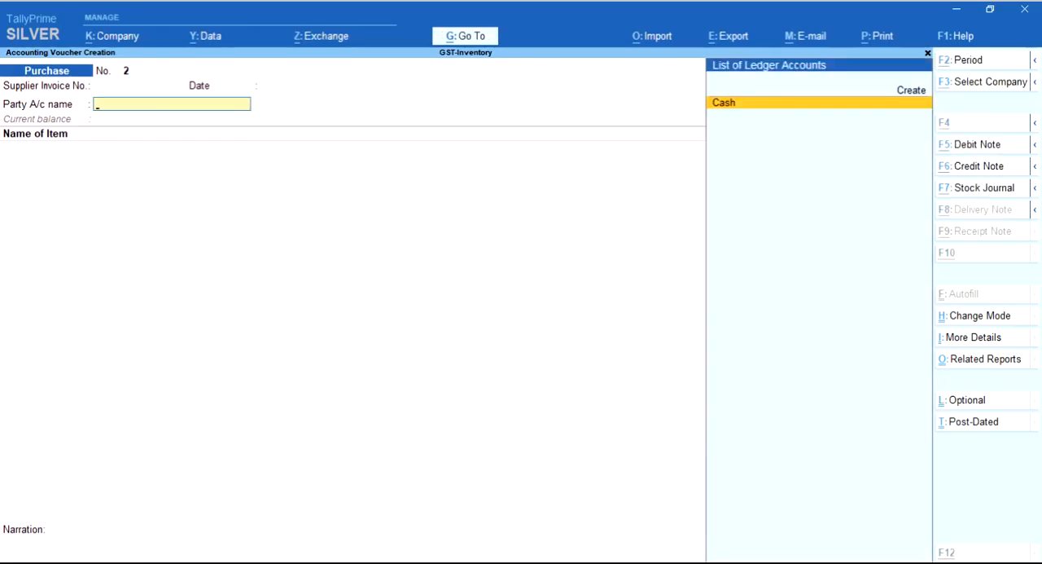
{"action": "key", "text": "alt+c"}
{"action": "type", "text": "G-Tecn"}
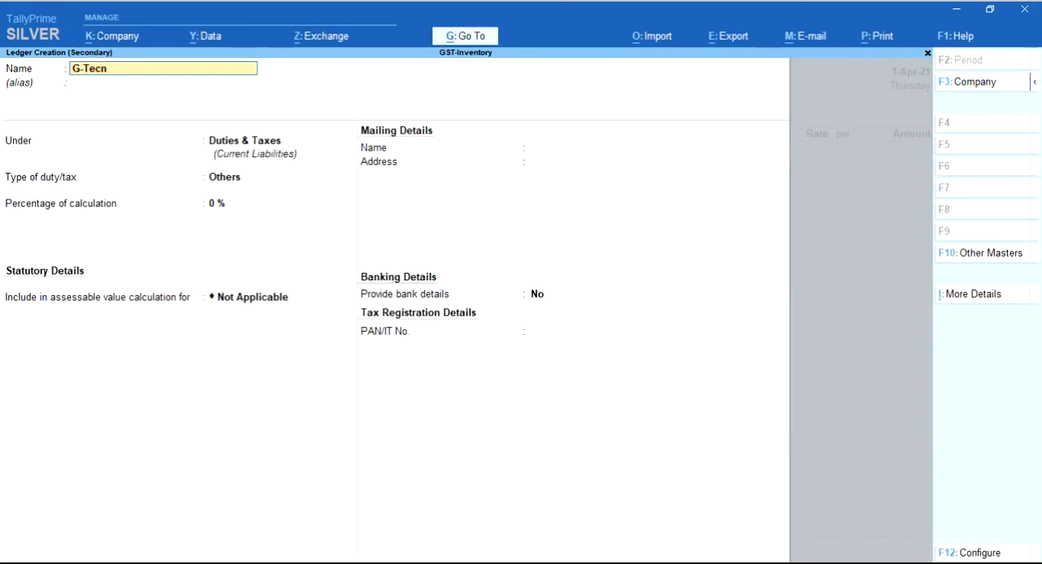
{"action": "type", "text": "ology"}
{"action": "key", "text": "Return"}
{"action": "key", "text": "Return"}
{"action": "type", "text": "S"}
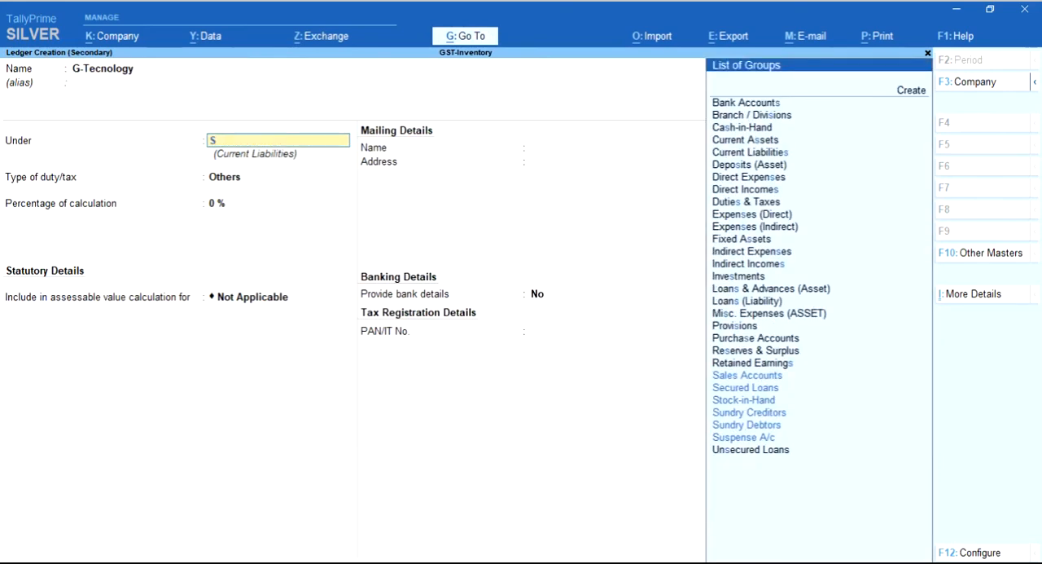
{"action": "key", "text": "Up"}
{"action": "key", "text": "Up"}
Correct the spelling of the new supplier ledger's name to G-Technology
{"action": "key", "text": "Return"}
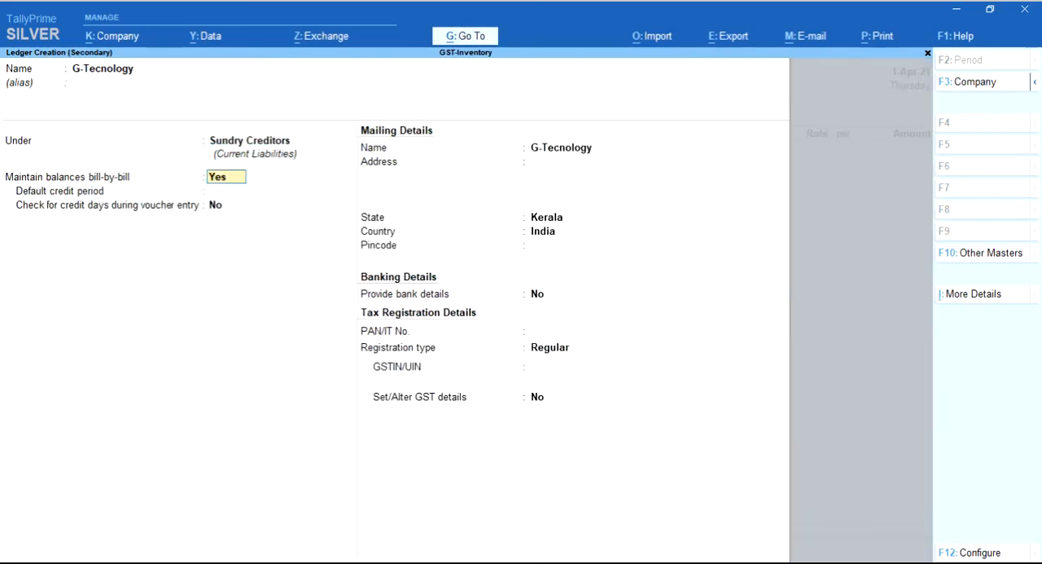
{"action": "key", "text": "Return"}
{"action": "key", "text": "Return"}
{"action": "key", "text": "Return"}
{"action": "key", "text": "Return"}
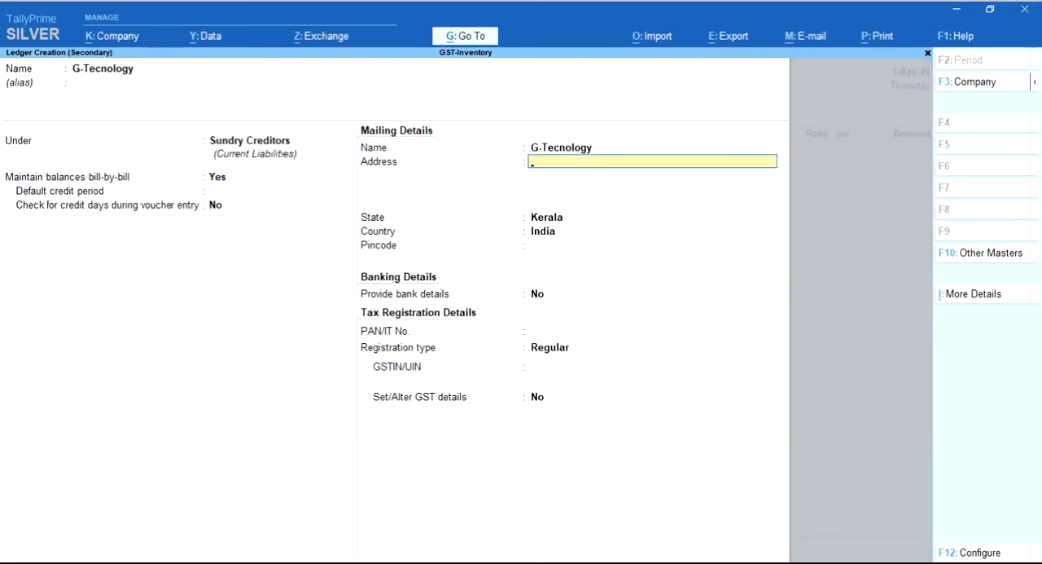
{"action": "key", "text": "BackSpace"}
{"action": "key", "text": "BackSpace"}
{"action": "key", "text": "BackSpace"}
{"action": "key", "text": "BackSpace"}
{"action": "key", "text": "BackSpace"}
{"action": "key", "text": "BackSpace"}
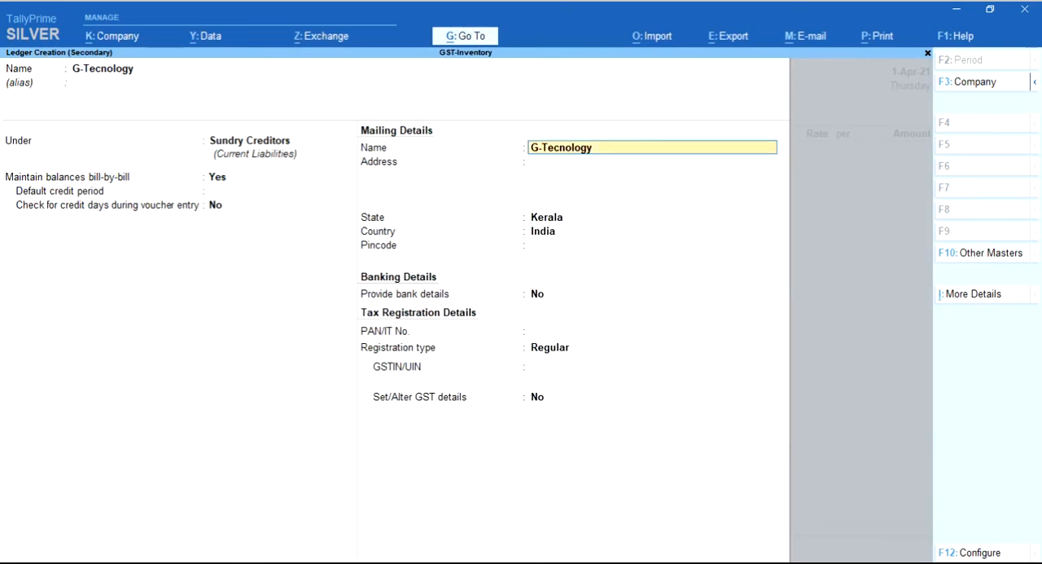
{"action": "type", "text": "G-Tech"}
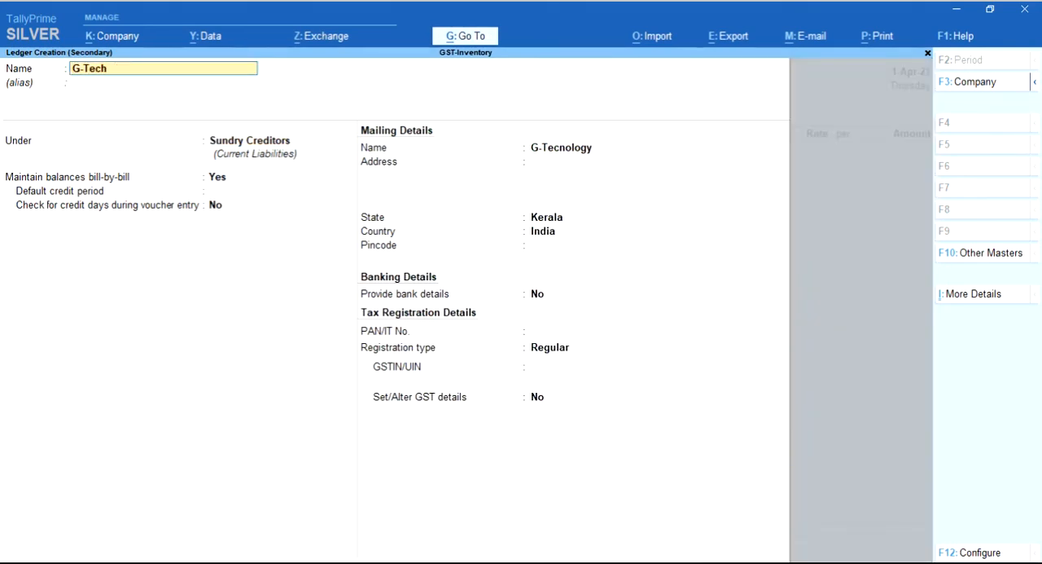
{"action": "type", "text": "nology"}
Keep bill-by-bill balances, Kerala as the state, no bank details and Regular registration for the G-Technology ledger
{"action": "key", "text": "Return"}
{"action": "key", "text": "Return"}
{"action": "key", "text": "Return"}
{"action": "key", "text": "Return"}
{"action": "key", "text": "Return"}
{"action": "key", "text": "Return"}
{"action": "key", "text": "Return"}
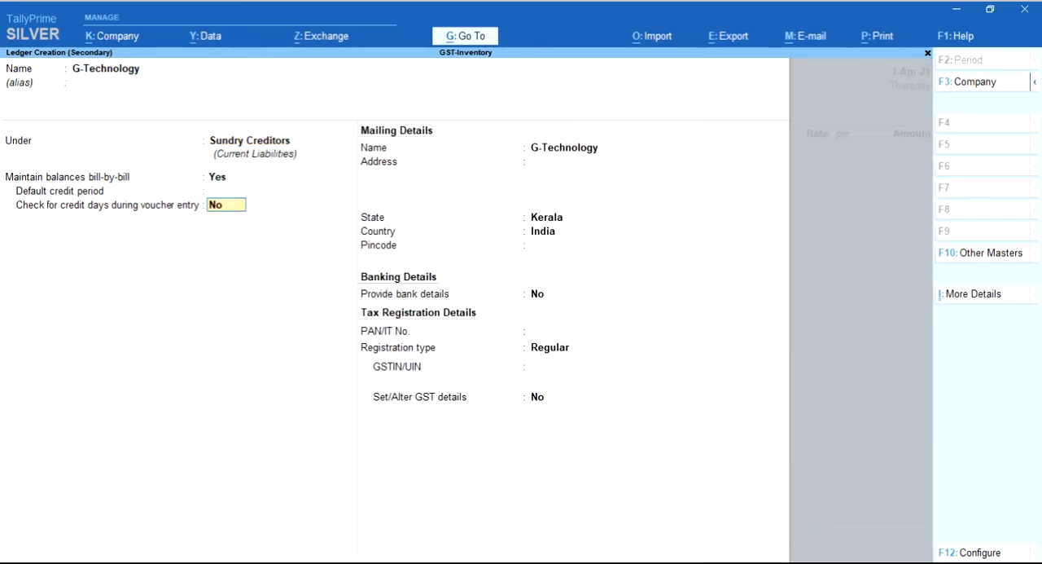
{"action": "key", "text": "Return"}
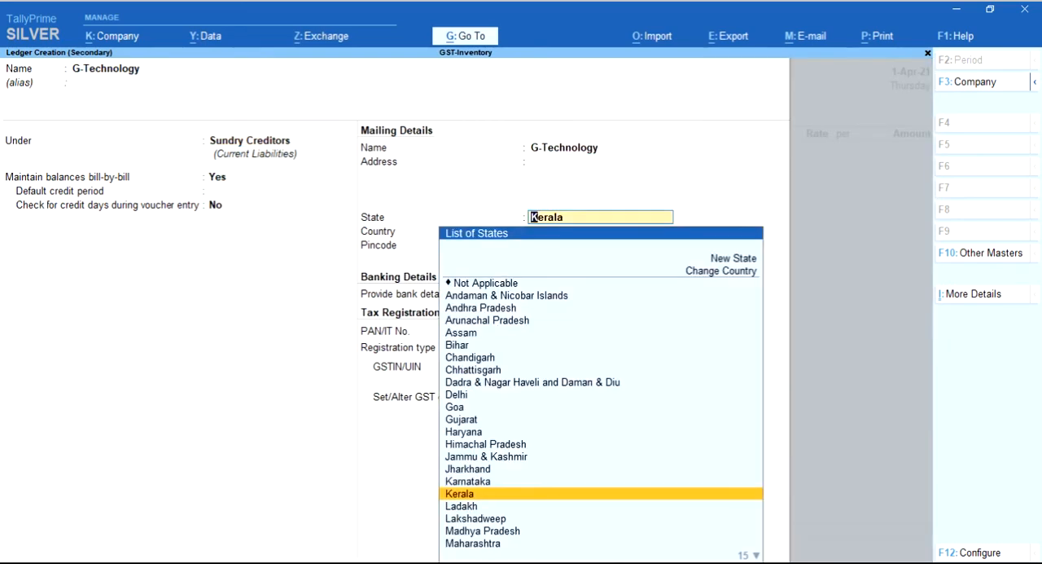
{"action": "key", "text": "Return"}
{"action": "key", "text": "Return"}
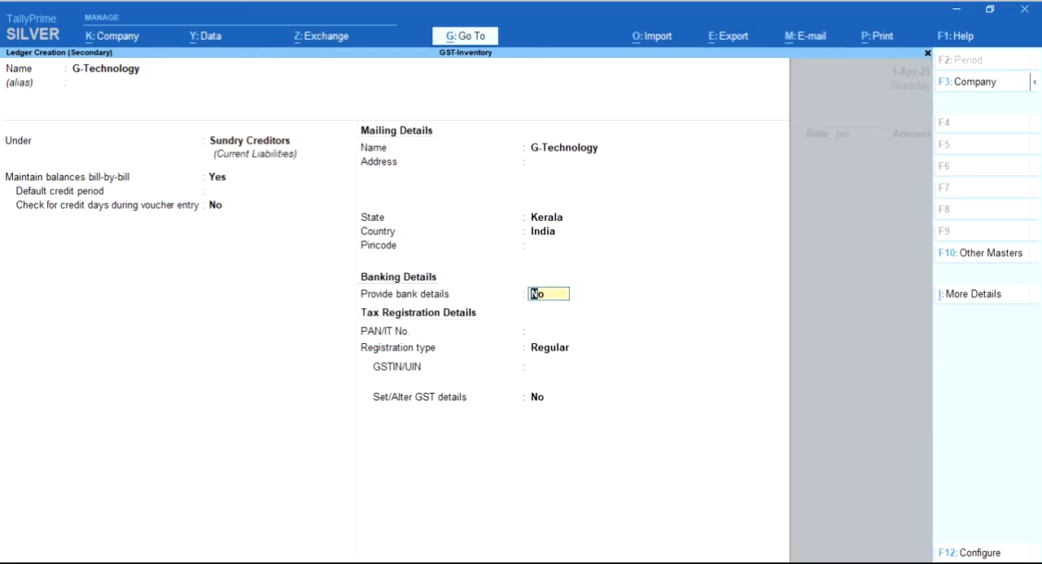
{"action": "key", "text": "Return"}
{"action": "key", "text": "Return"}
{"action": "key", "text": "Return"}
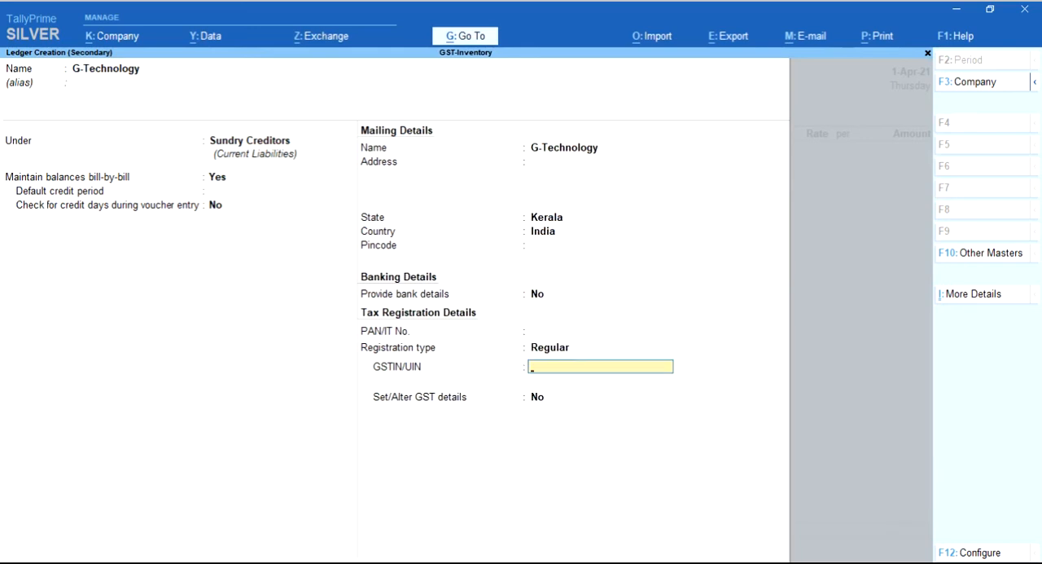
Paste the supplier's GSTIN/UIN, leave Set/Alter GST details at No, and save the G-Technology ledger
{"action": "key", "text": "Return"}
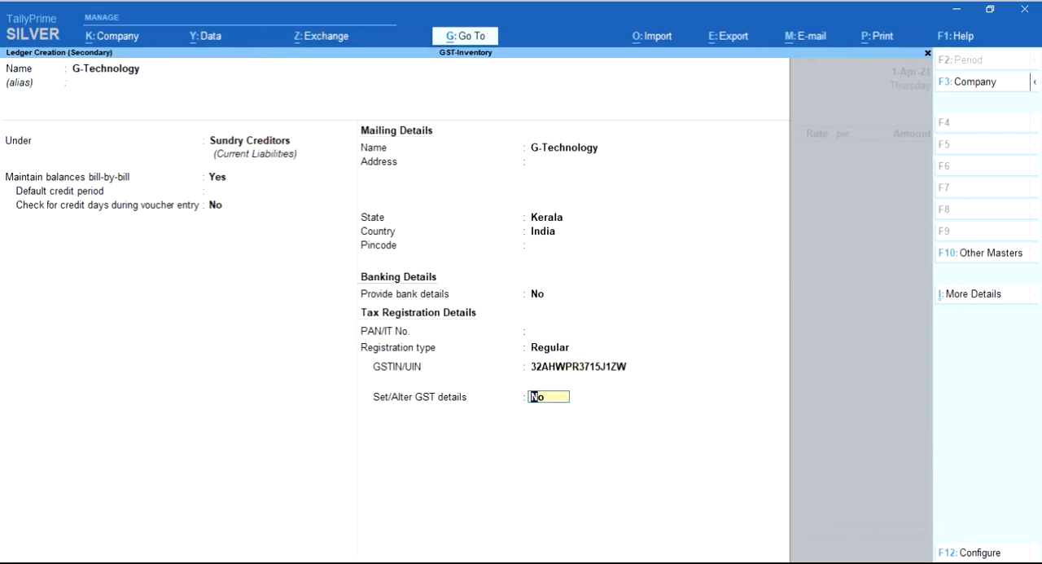
{"action": "key", "text": "Return"}
Accept the G-Technology party details for the purchase voucher without changes
{"action": "key", "text": "Return"}
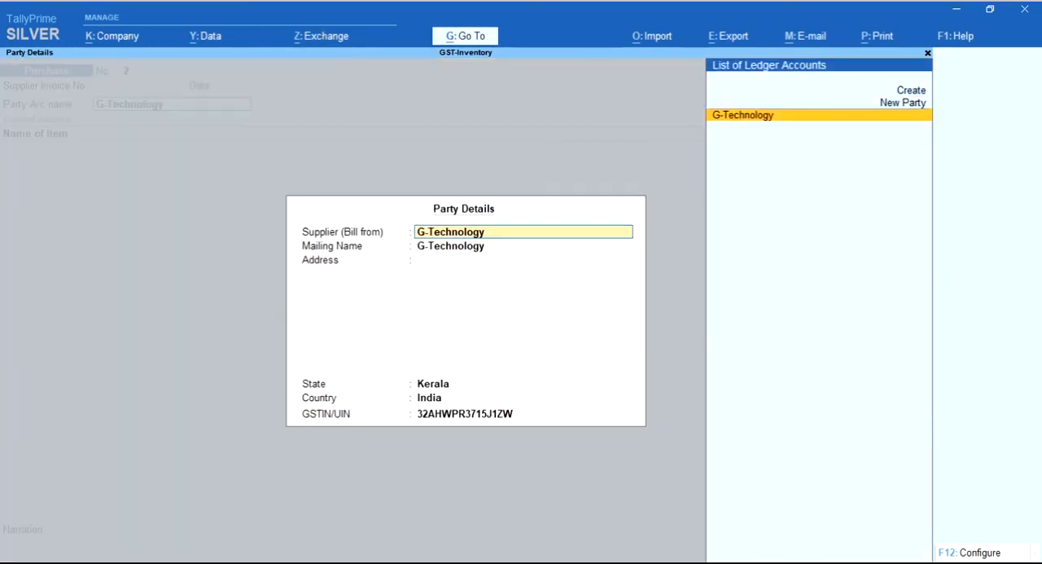
{"action": "key", "text": "Return"}
{"action": "key", "text": "Return"}
{"action": "key", "text": "Return"}
{"action": "key", "text": "Return"}
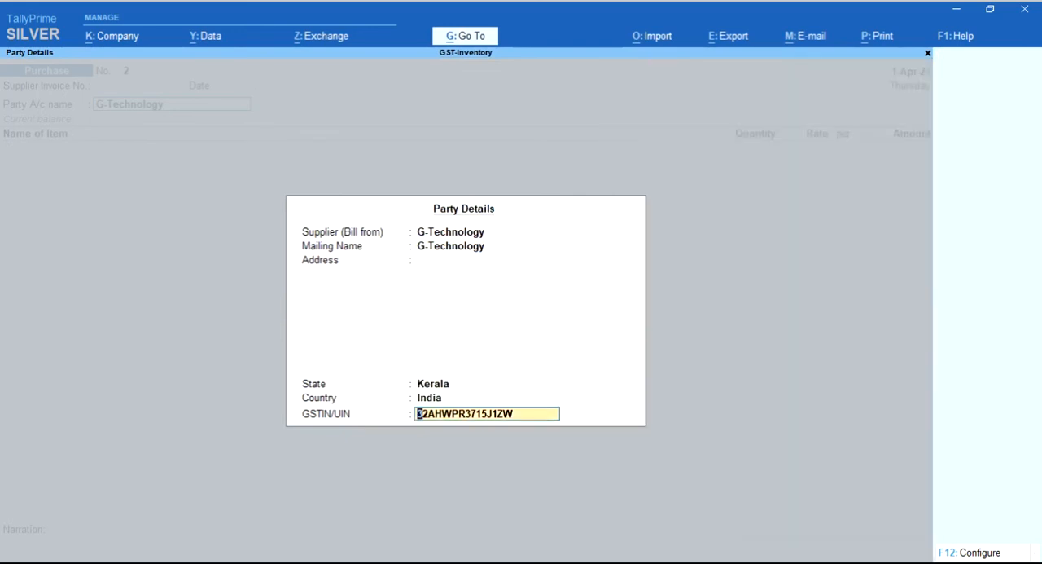
{"action": "key", "text": "Return"}
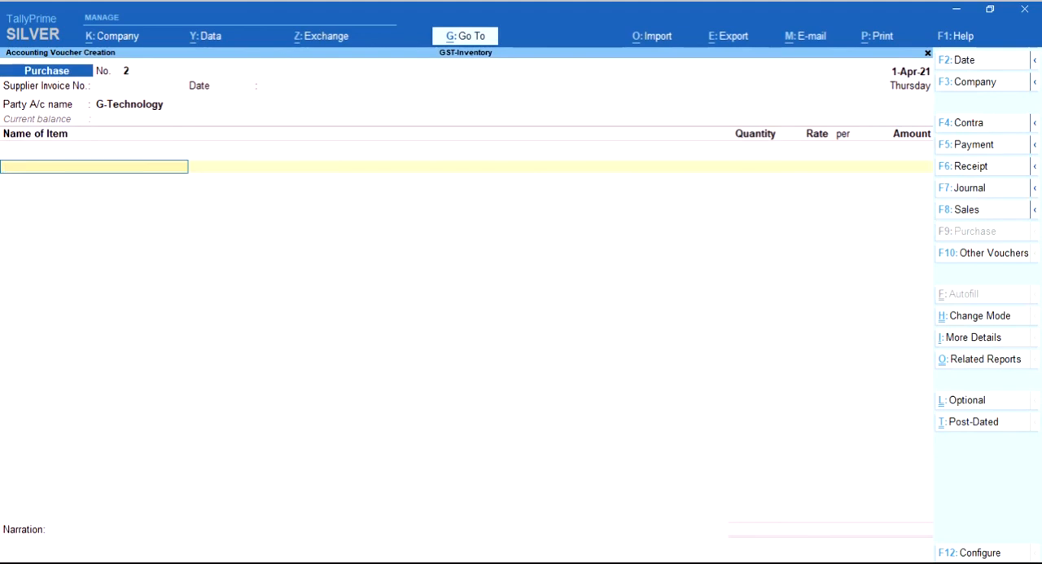
Add the Monitor item to the purchase voucher with a quantity of 5 Nos. at a rate of 3,500
{"action": "key", "text": "ctrl"}
{"action": "type", "text": "Mo"}
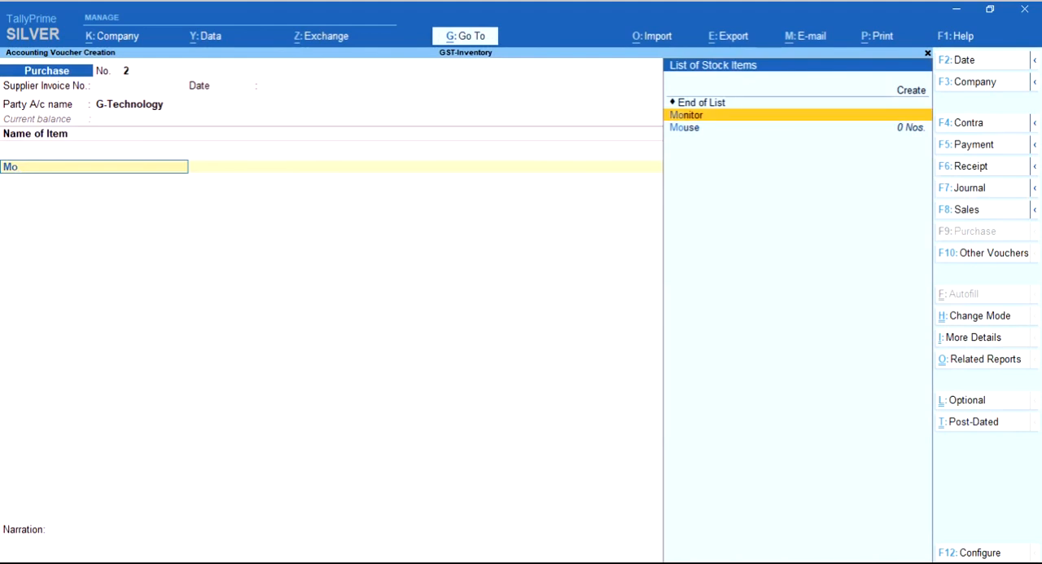
{"action": "key", "text": "Return"}
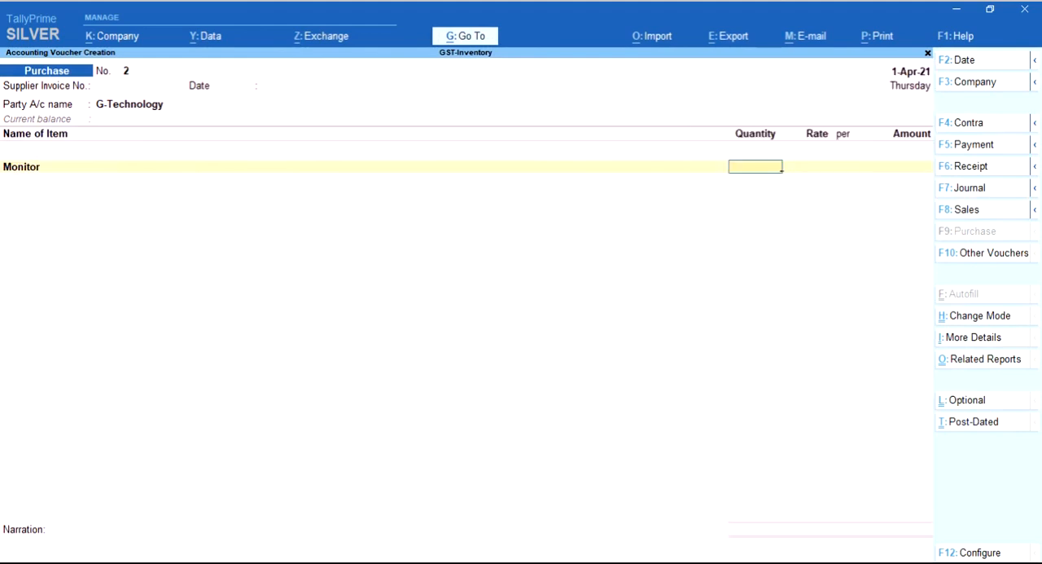
{"action": "key", "text": "ctrl"}
{"action": "type", "text": "5"}
{"action": "key", "text": "Return"}
{"action": "type", "text": "3500"}
{"action": "key", "text": "Return"}
{"action": "key", "text": "Return"}
{"action": "key", "text": "Return"}
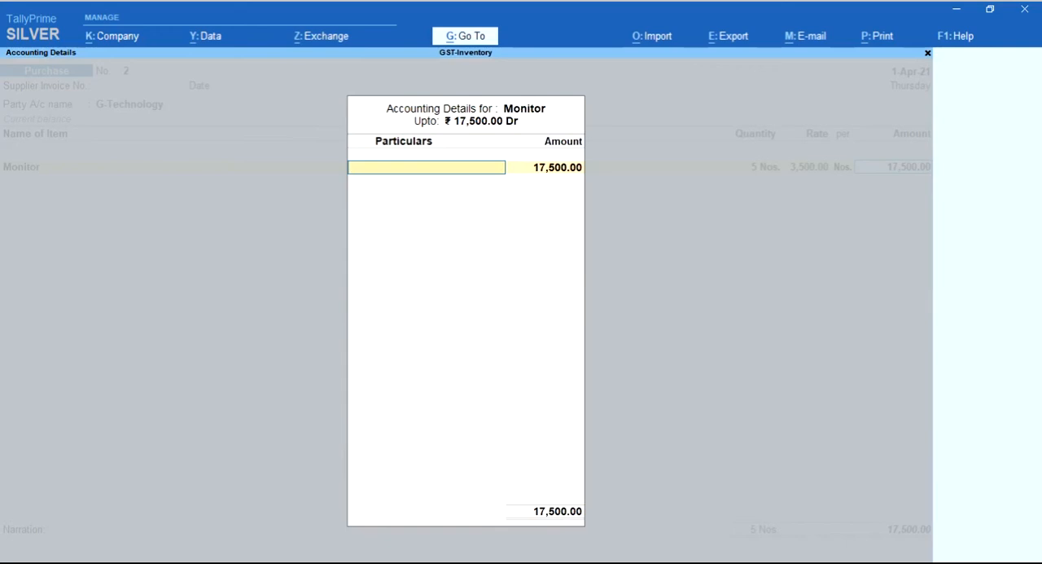
Allocate the full Monitor amount to the GST-Purchase@18% ledger
{"action": "type", "text": "G"}
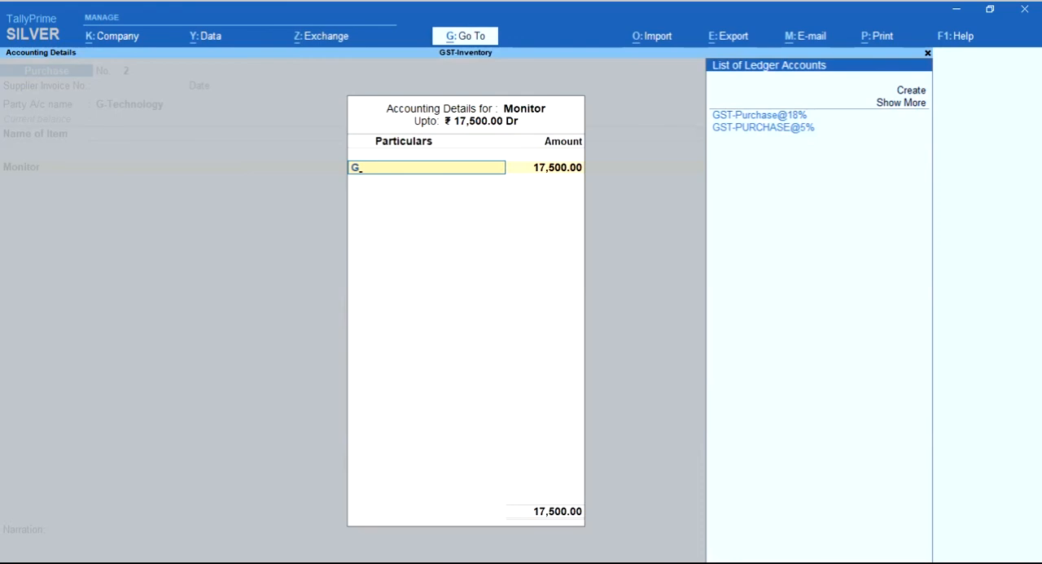
{"action": "key", "text": "Return"}
{"action": "key", "text": "Return"}
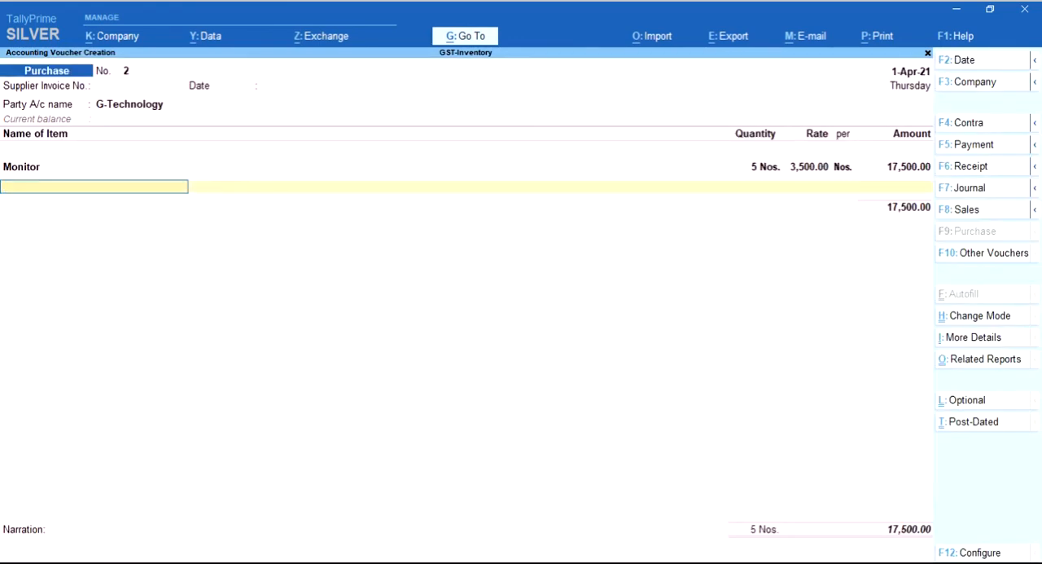
Add the Laptop item to the purchase voucher with a quantity of 10 Nos. at a rate of 21,350
{"action": "type", "text": "La"}
{"action": "key", "text": "Return"}
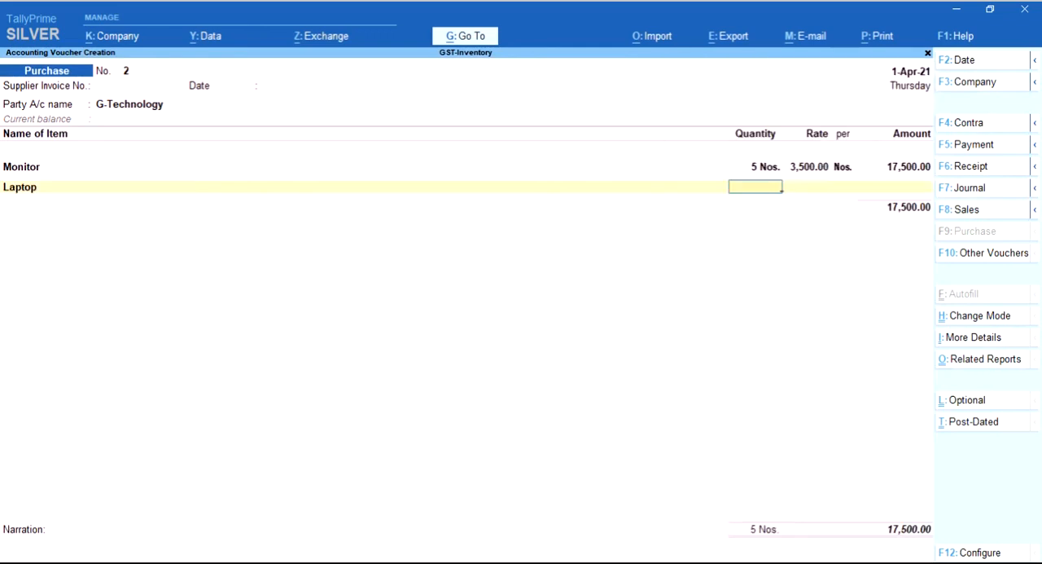
{"action": "key", "text": "ctrl"}
{"action": "type", "text": "10"}
{"action": "key", "text": "Return"}
{"action": "type", "text": "21350"}
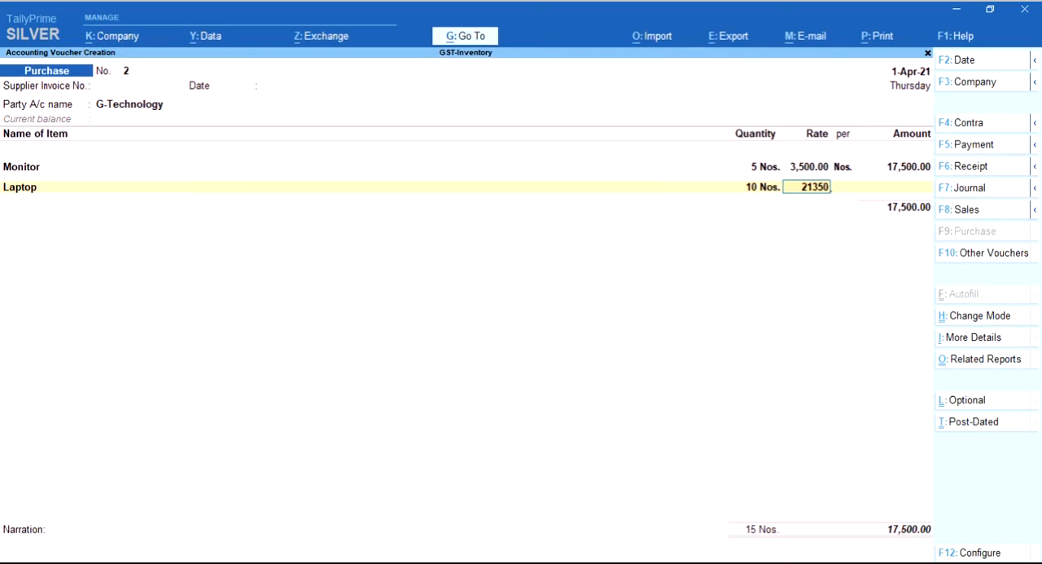
{"action": "key", "text": "Return"}
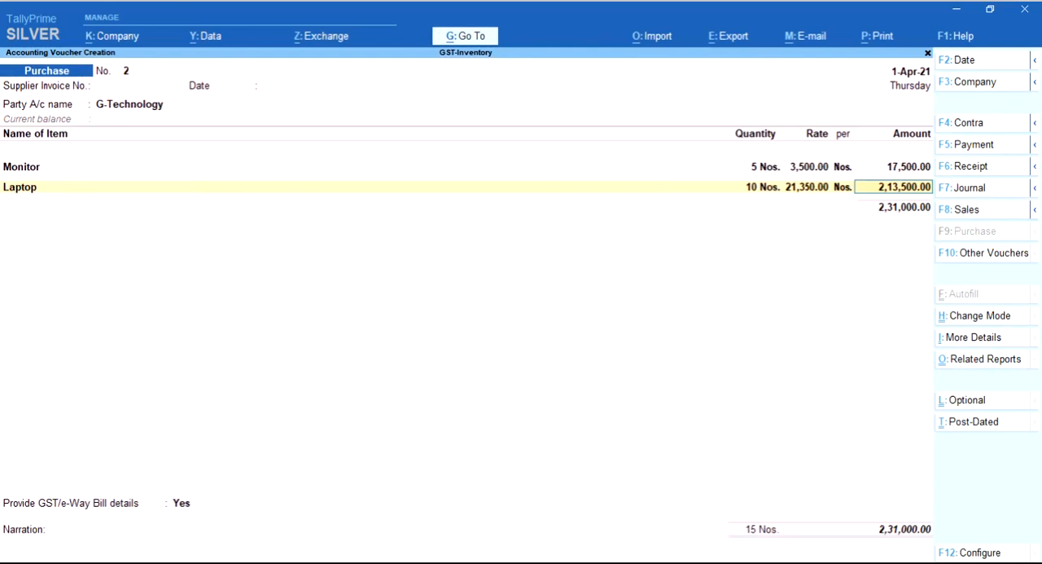
{"action": "key", "text": "Return"}
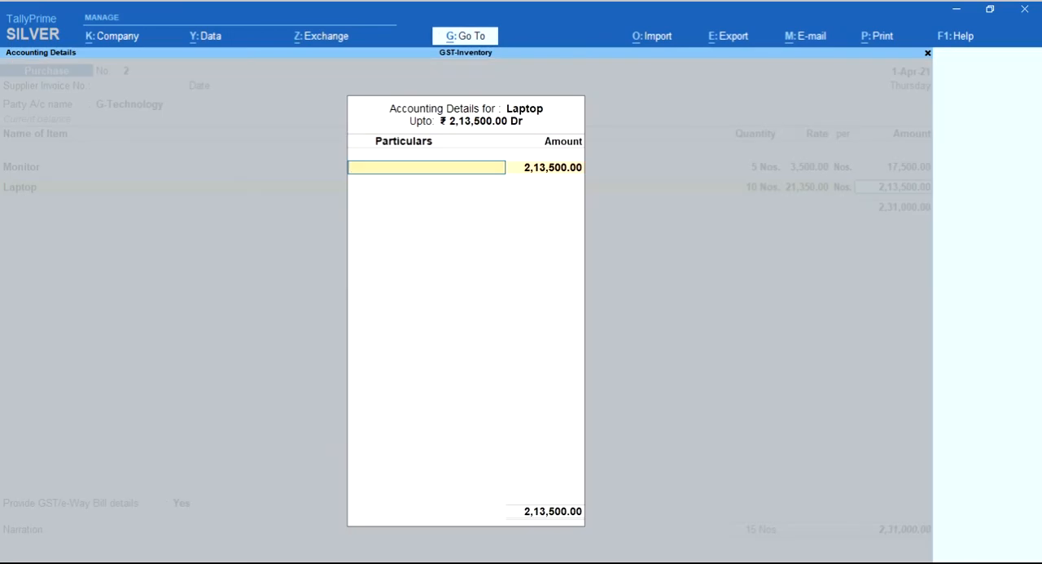
Allocate the full Laptop amount to the GST-PURCHASE@5% ledger and end the item list
{"action": "type", "text": "G"}
{"action": "key", "text": "Down"}
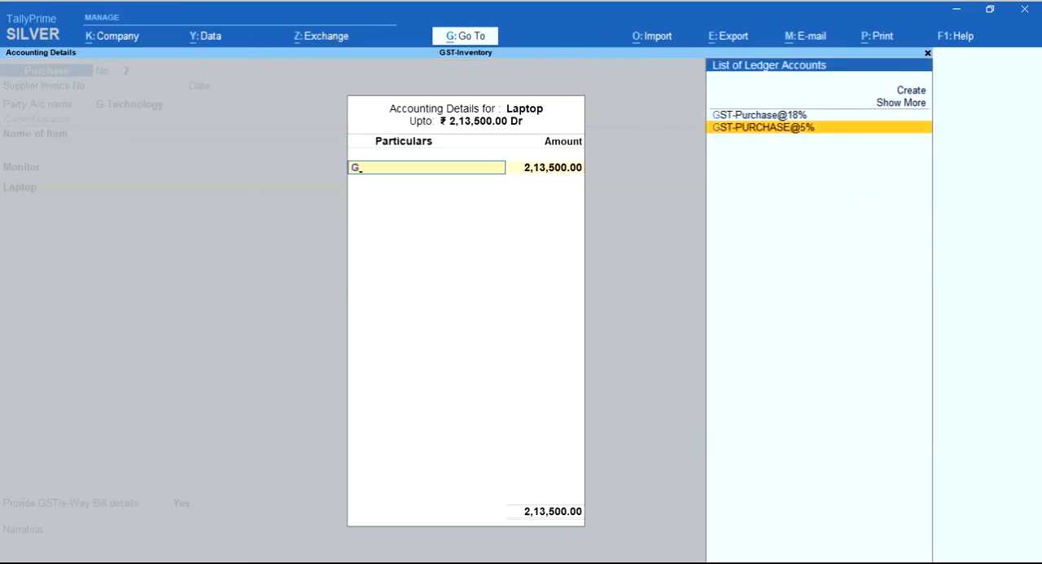
{"action": "key", "text": "Return"}
{"action": "key", "text": "Return"}
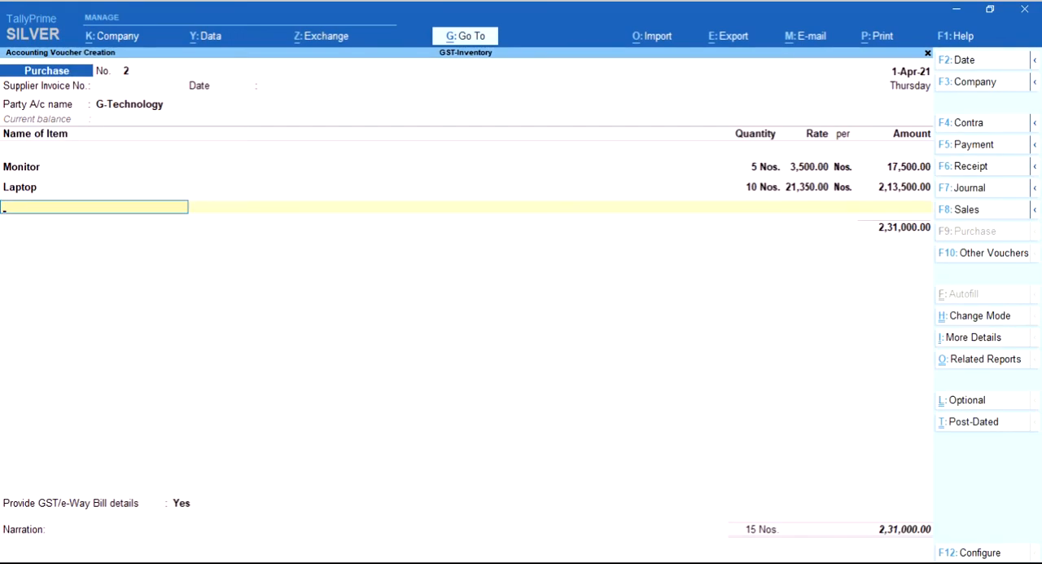
{"action": "key", "text": "Return"}
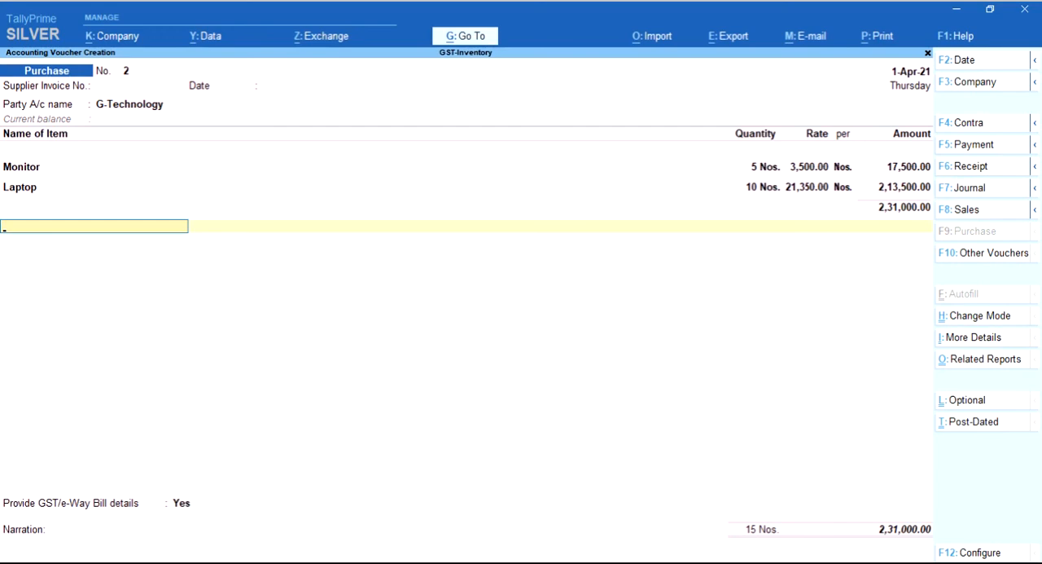
{"action": "type", "text": "I"}
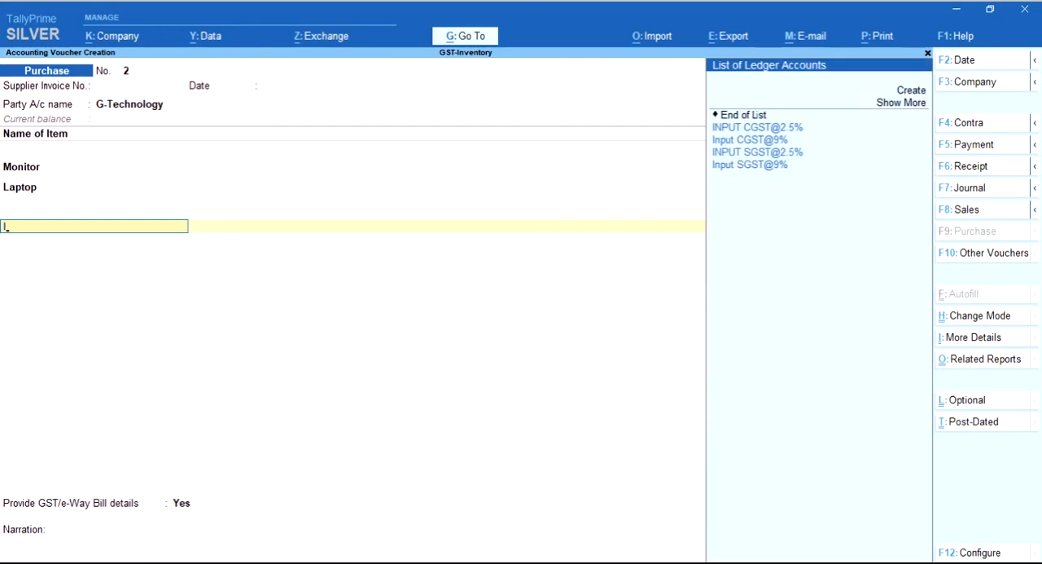
{"action": "key", "text": "Return"}
{"action": "key", "text": "Return"}
{"action": "type", "text": "I"}
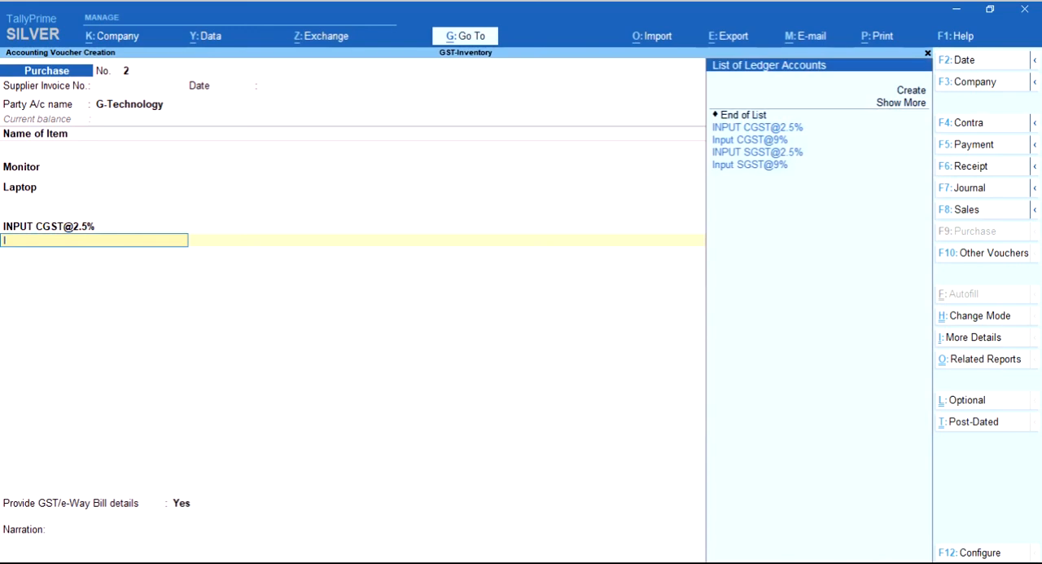
{"action": "key", "text": "Down"}
{"action": "key", "text": "Down"}
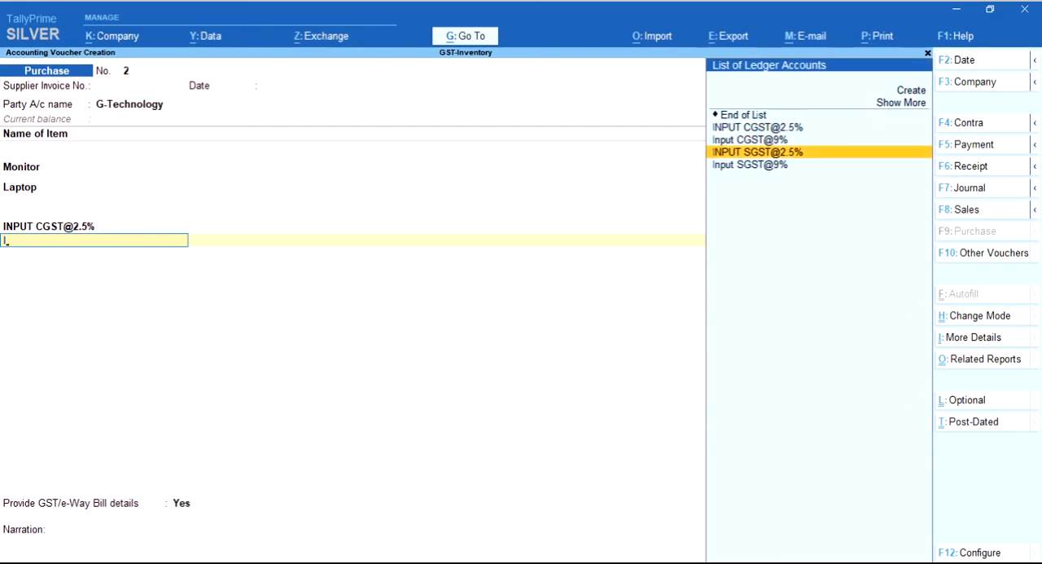
{"action": "key", "text": "Return"}
{"action": "key", "text": "Return"}
Add the Input CGST@9% and Input SGST@9% tax ledgers to the purchase voucher and end the ledger list
{"action": "type", "text": "I"}
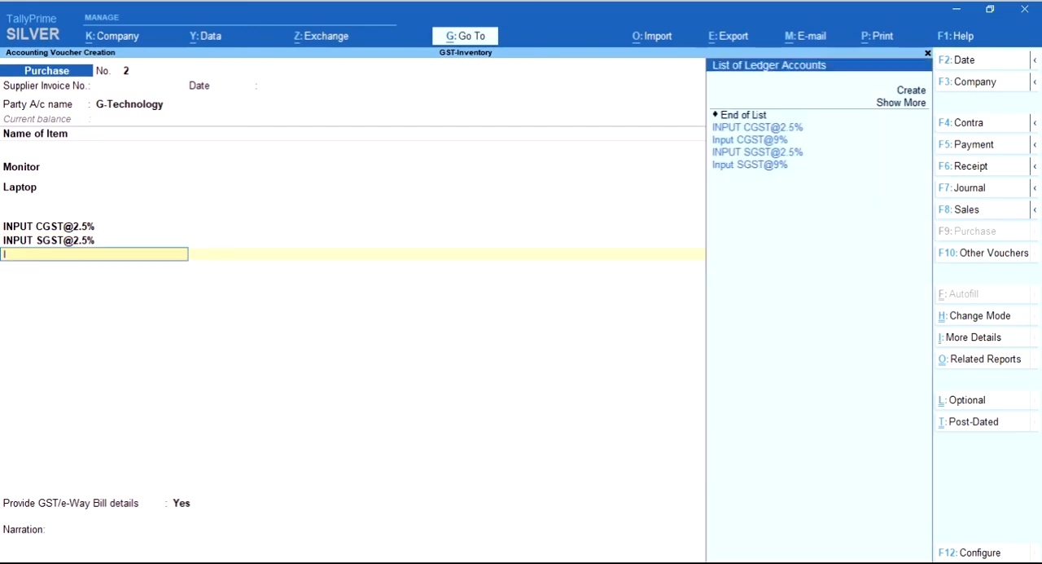
{"action": "key", "text": "Down"}
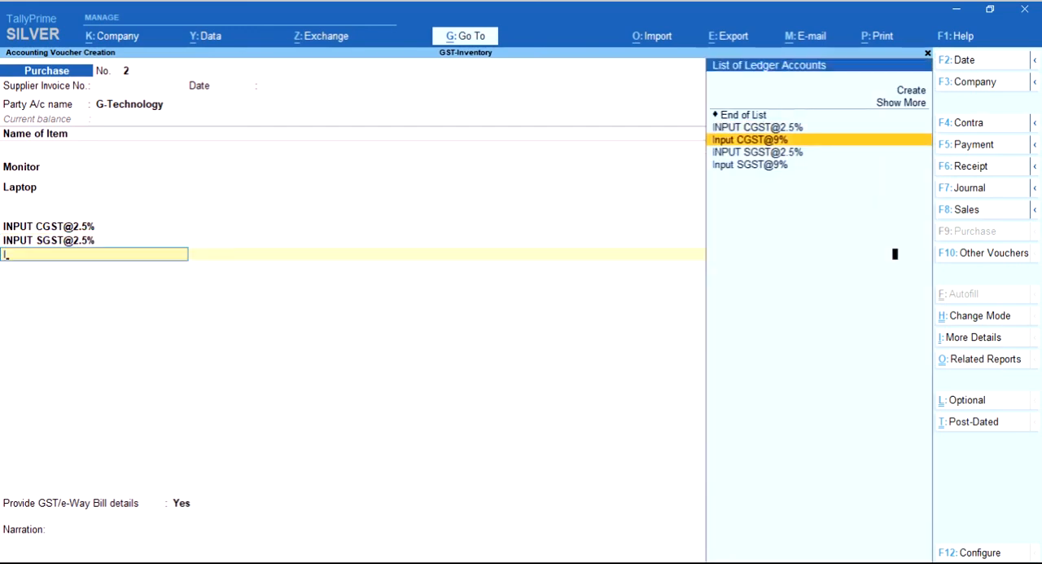
{"action": "key", "text": "Return"}
{"action": "key", "text": "Return"}
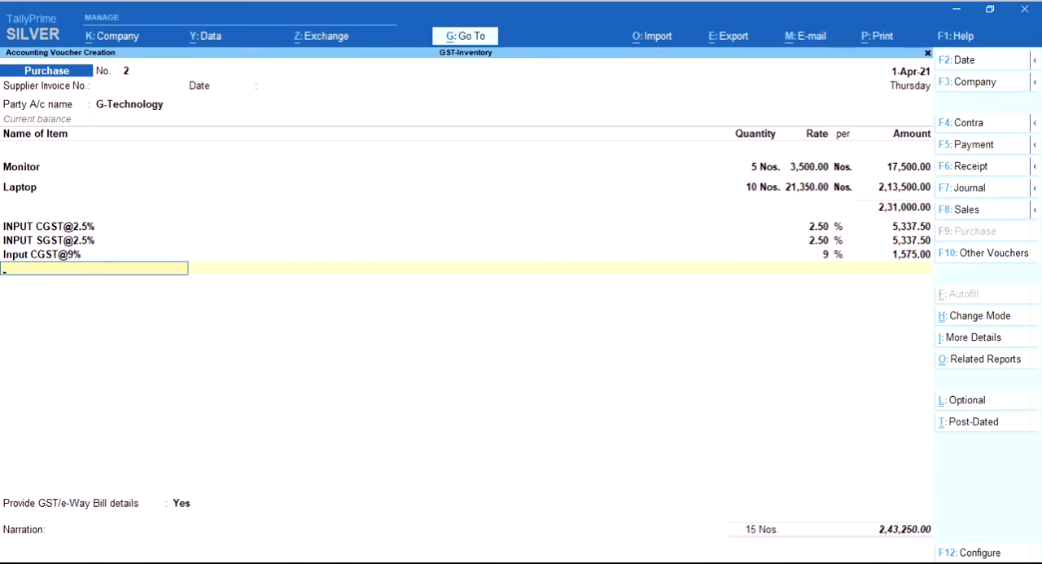
{"action": "type", "text": "I"}
{"action": "key", "text": "Down"}
{"action": "key", "text": "Down"}
{"action": "key", "text": "Down"}
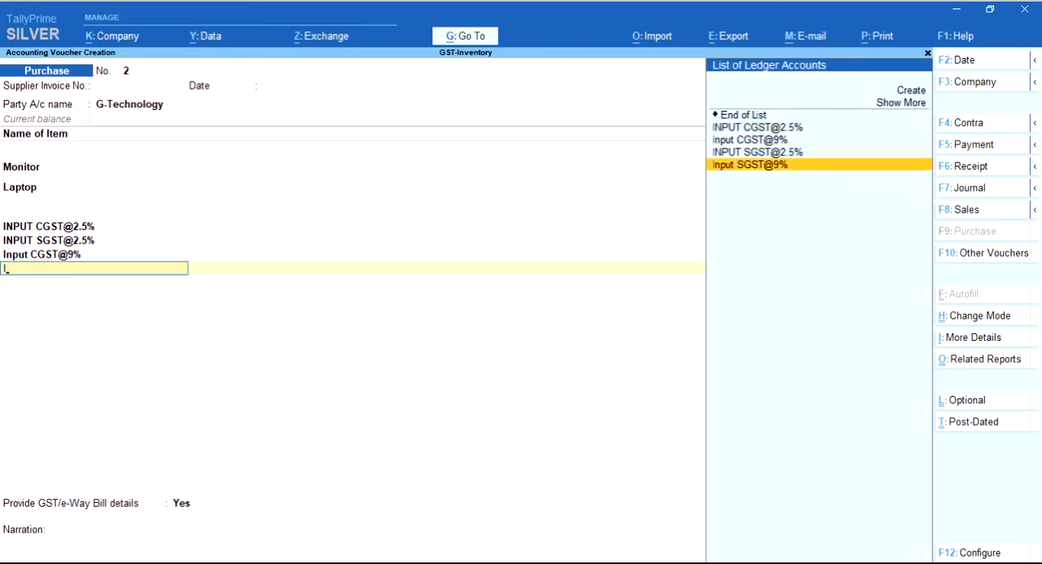
{"action": "key", "text": "Return"}
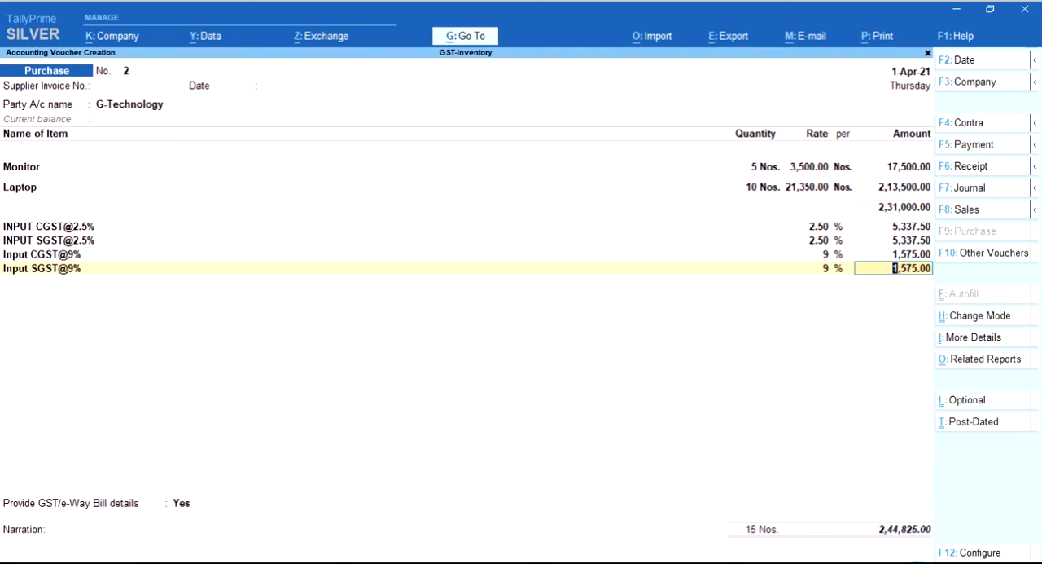
{"action": "key", "text": "Return"}
Keep Provide GST/e-Way Bill details at Yes and accept the additional purchase details without changes
{"action": "key", "text": "Return"}
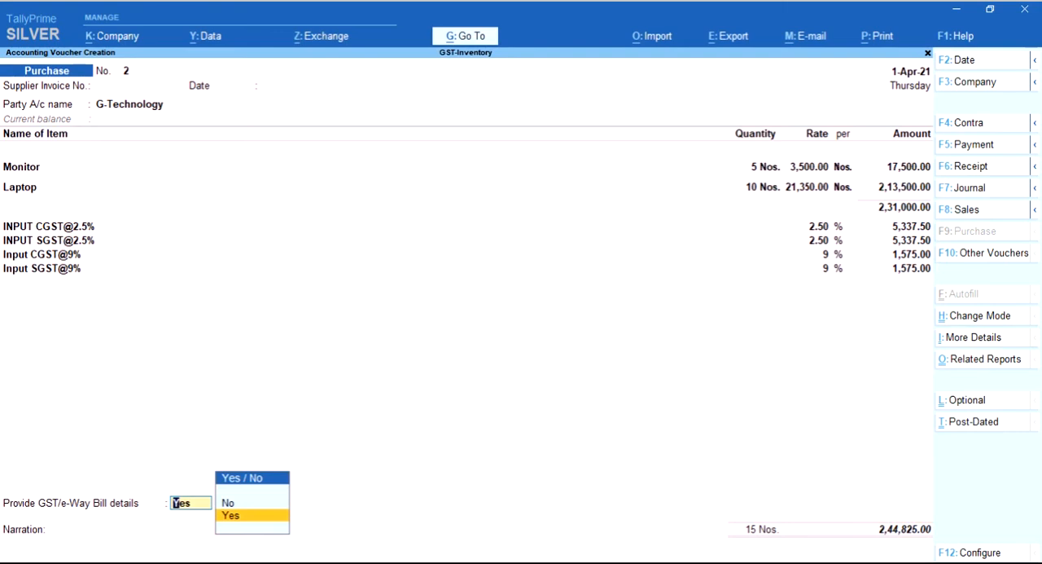
{"action": "key", "text": "Return"}
{"action": "key", "text": "Return"}
{"action": "key", "text": "Return"}
{"action": "key", "text": "Return"}
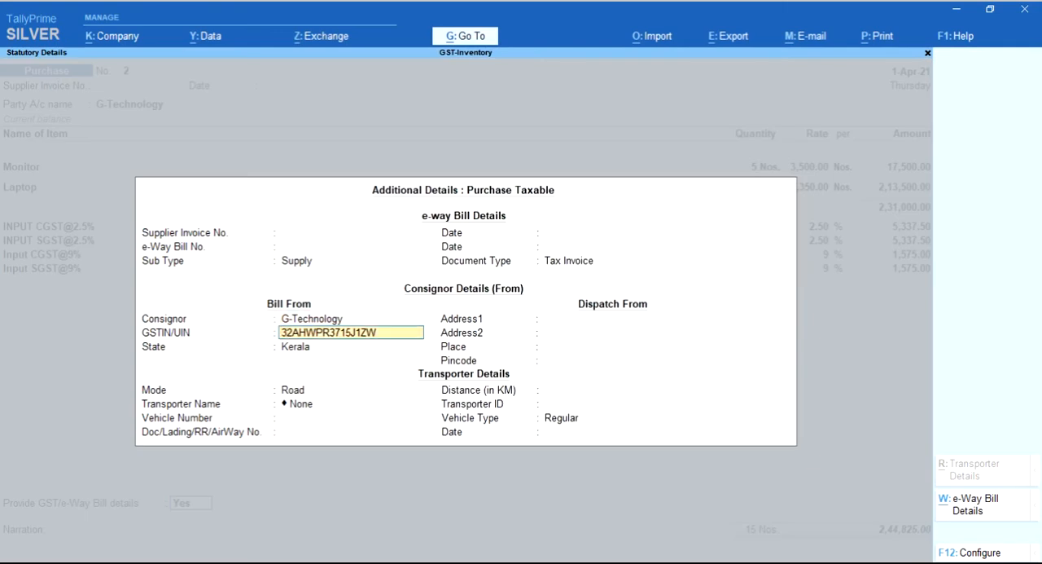
{"action": "key", "text": "ctrl"}
{"action": "key", "text": "ctrl+a"}
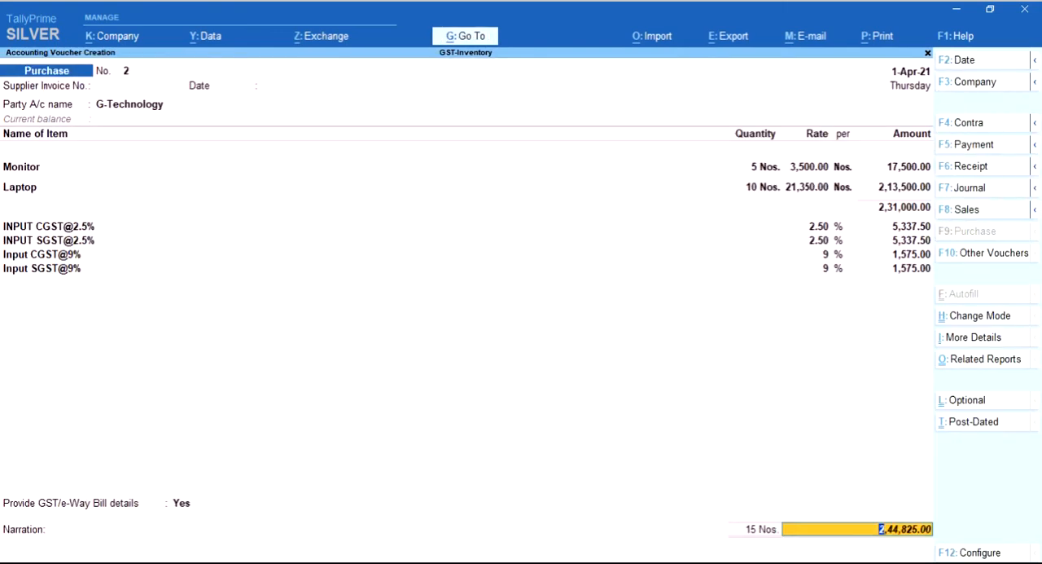
Record the G-Technology bill as a New Ref for the full amount, leave the narration empty and save the purchase voucher
{"action": "key", "text": "Return"}
{"action": "key", "text": "Return"}
{"action": "key", "text": "Return"}
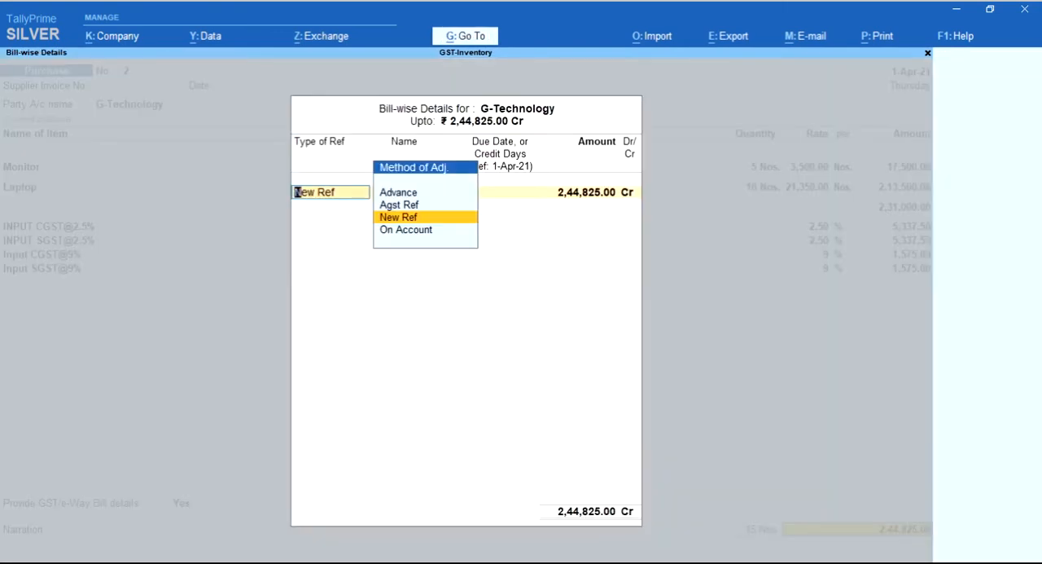
{"action": "key", "text": "Return"}
{"action": "key", "text": "Return"}
{"action": "key", "text": "Return"}
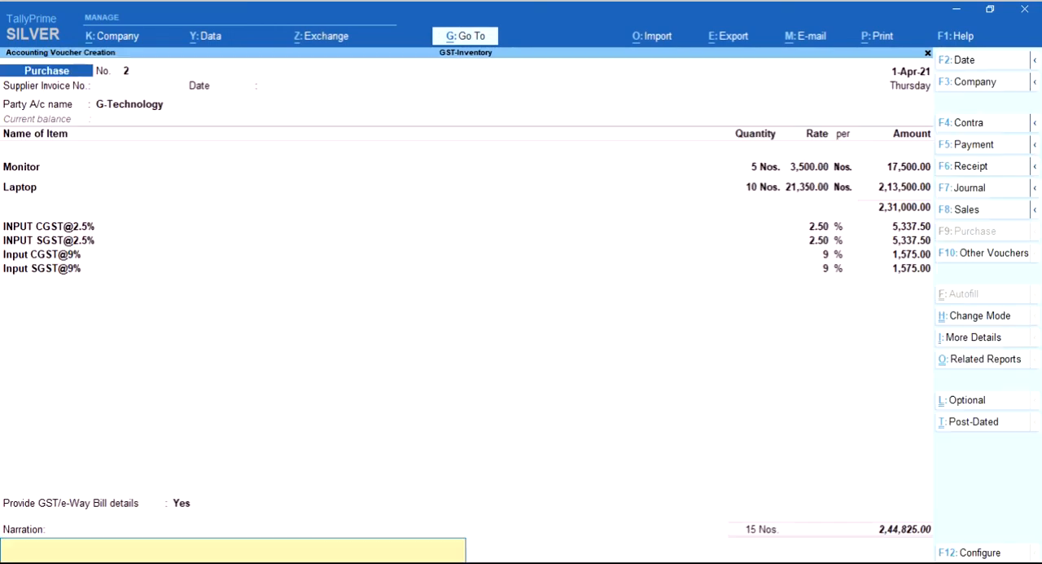
{"action": "key", "text": "Return"}
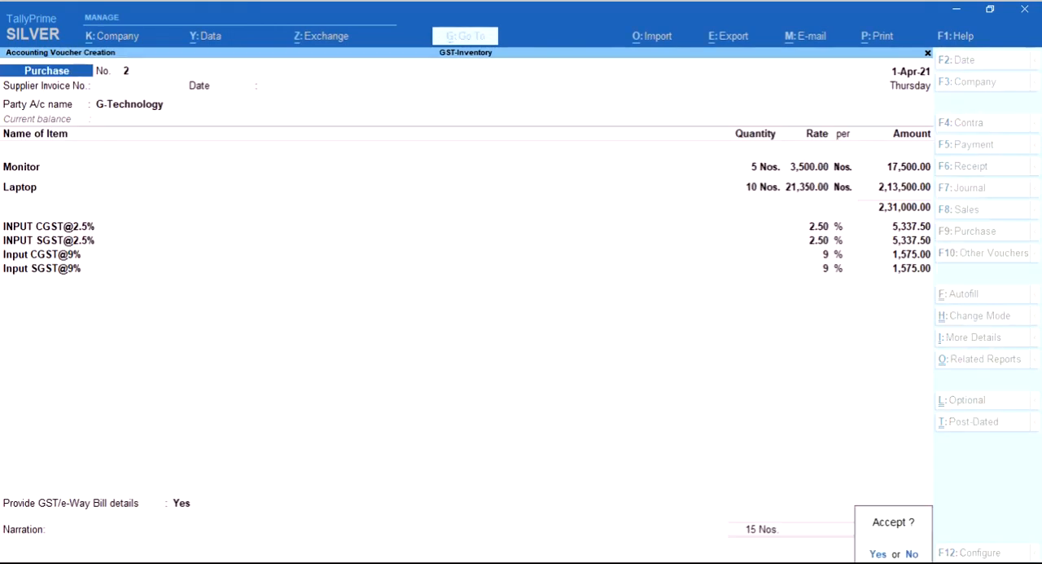
{"action": "key", "text": "Return"}
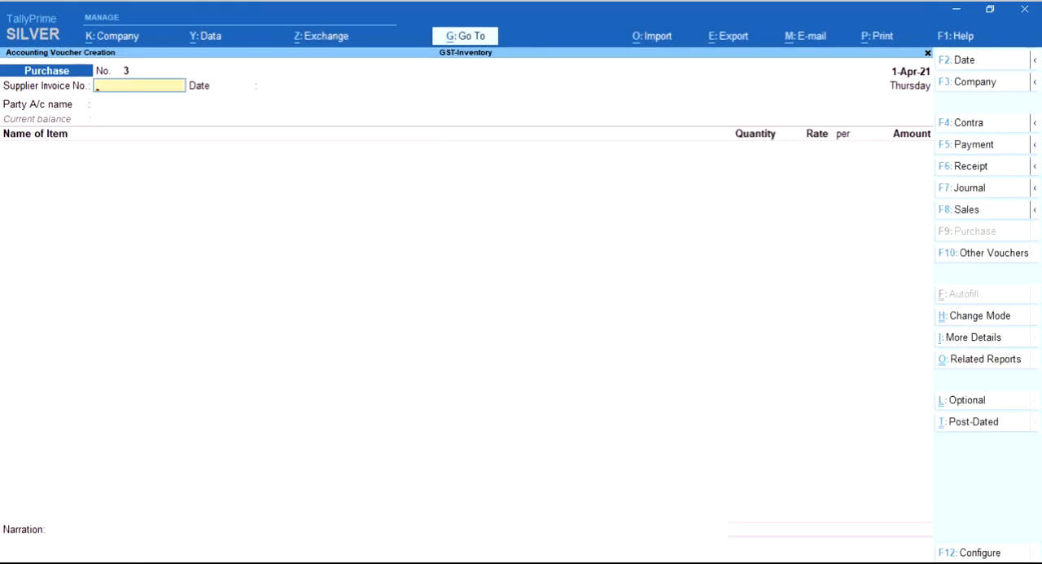
Switch to a sales voucher and choose Cash as the party account, leaving its party details unaccepted
{"action": "key", "text": "F8"}
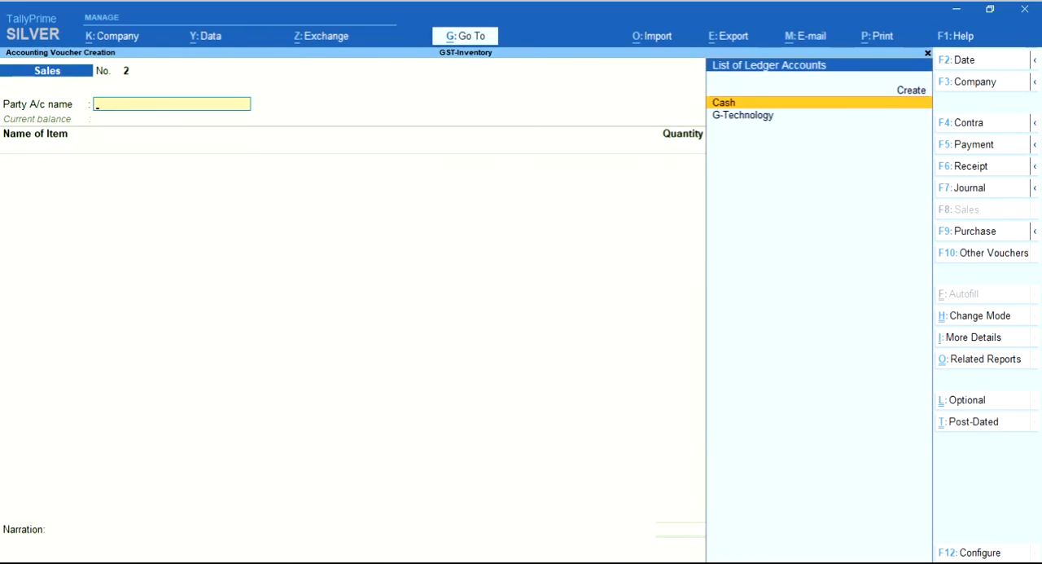
{"action": "key", "text": "Return"}
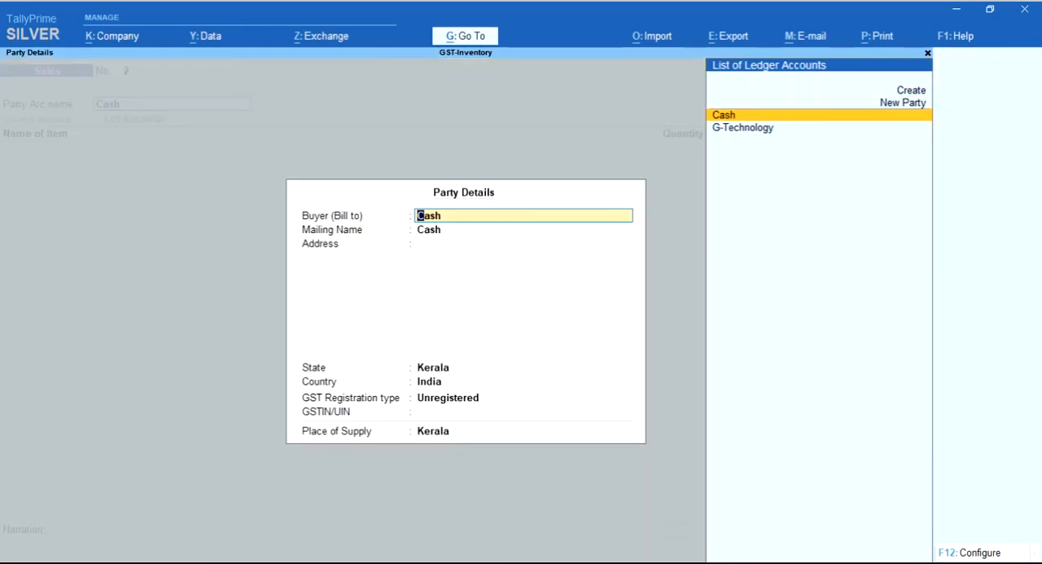
{"action": "key", "text": "Escape"}
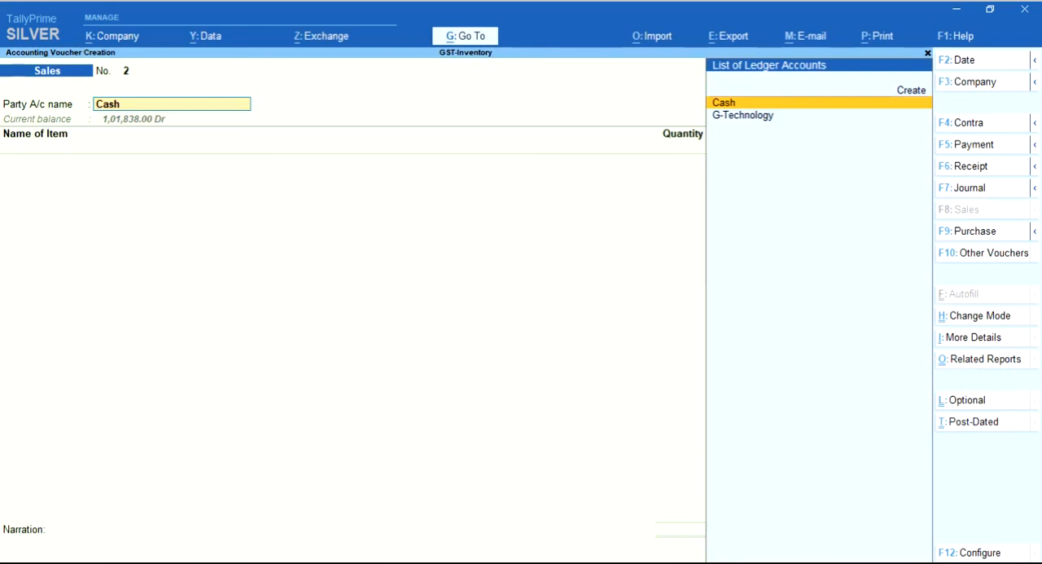
Keep Provide Rate Inclusive of Tax for Stock Items at Yes in the sales voucher configuration and accept the other settings unchanged
{"action": "key", "text": "F12"}
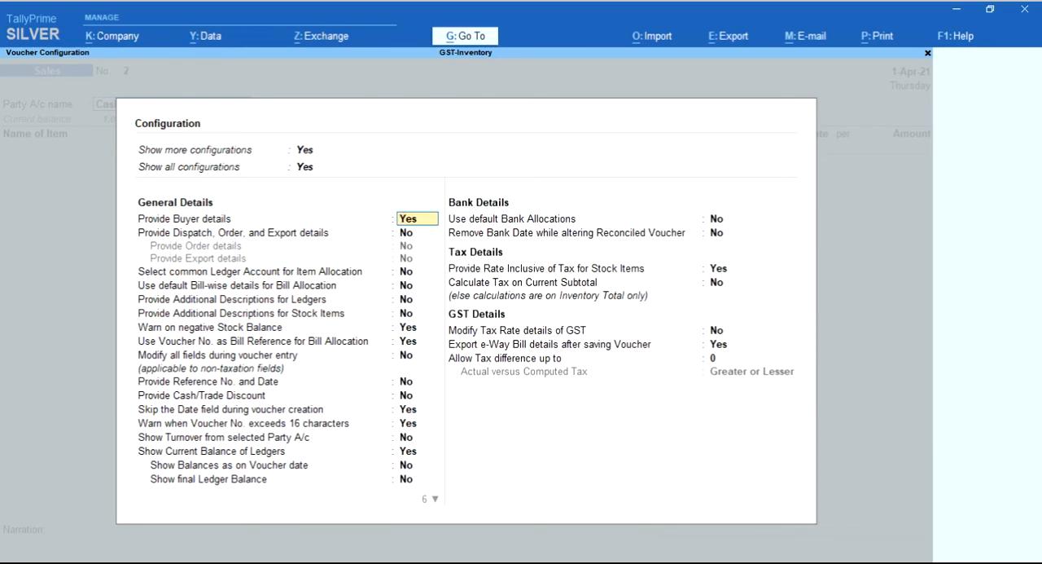
{"action": "key", "text": "Return"}
{"action": "key", "text": "Return"}
{"action": "key", "text": "Return"}
{"action": "key", "text": "Return"}
{"action": "key", "text": "Return"}
{"action": "key", "text": "Return"}
{"action": "key", "text": "Return"}
{"action": "key", "text": "Return"}
{"action": "key", "text": "Return"}
{"action": "key", "text": "Return"}
{"action": "key", "text": "Return"}
{"action": "key", "text": "Return"}
{"action": "key", "text": "Return"}
{"action": "key", "text": "Return"}
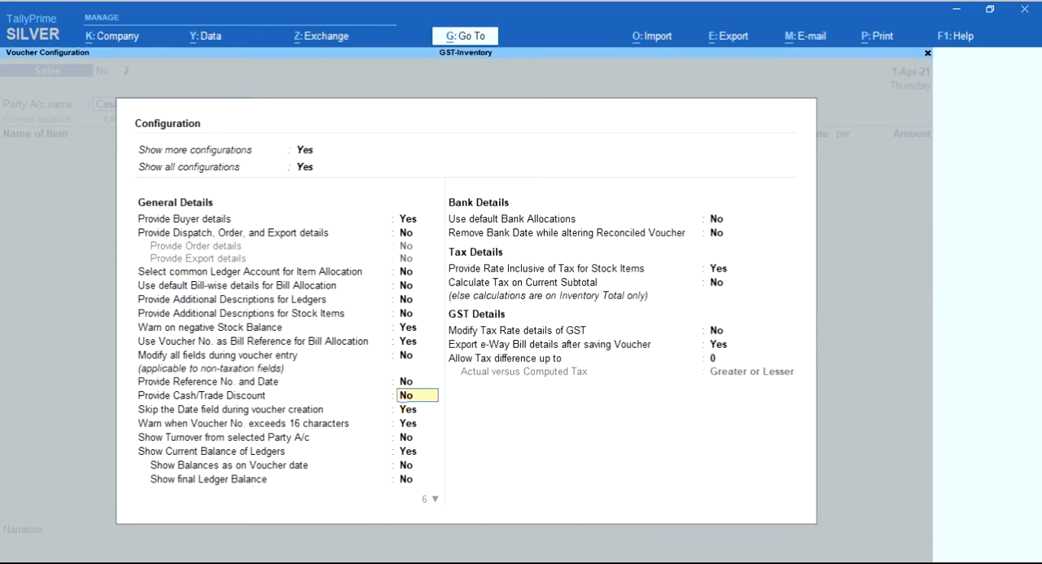
{"action": "key", "text": "Return"}
{"action": "key", "text": "Return"}
{"action": "key", "text": "Return"}
{"action": "key", "text": "Return"}
{"action": "key", "text": "Return"}
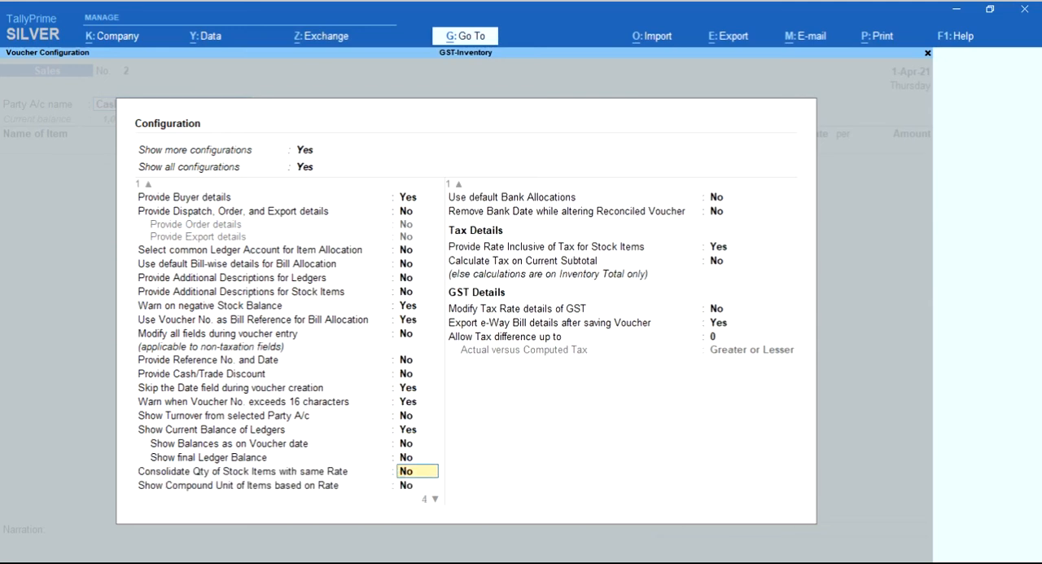
{"action": "key", "text": "Return"}
{"action": "key", "text": "Return"}
{"action": "key", "text": "Return"}
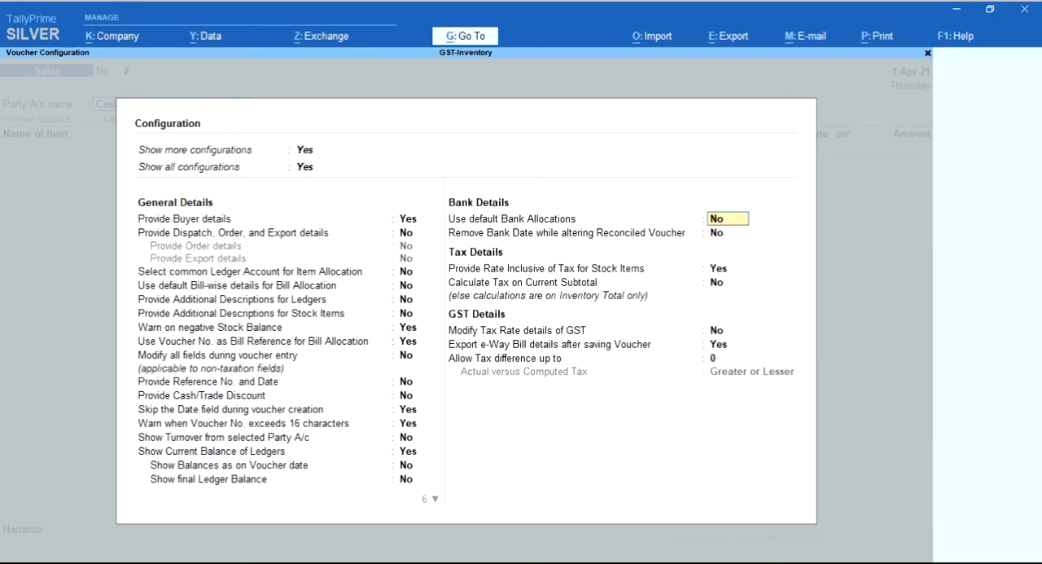
{"action": "key", "text": "Return"}
{"action": "key", "text": "Up"}
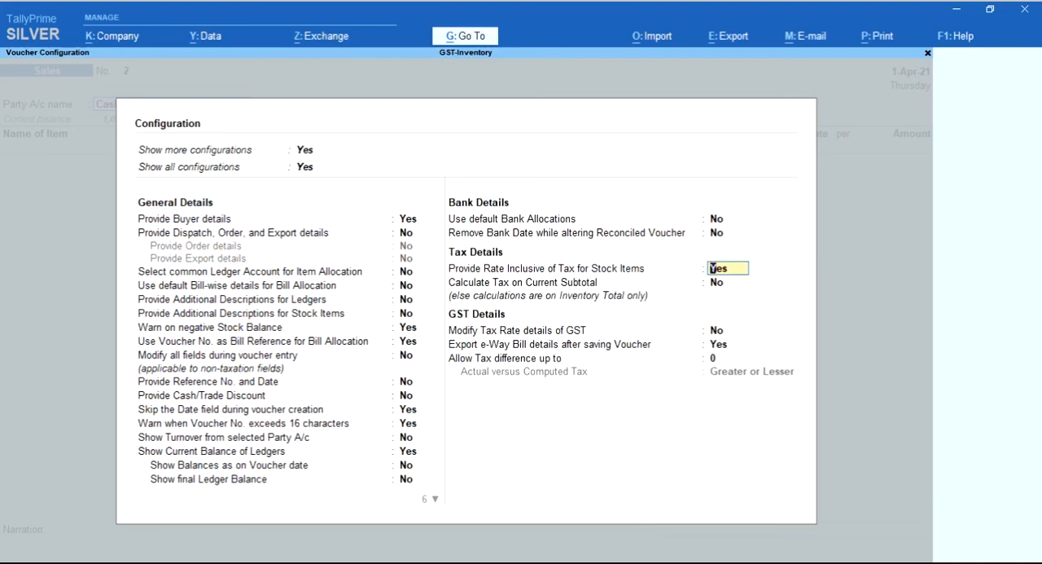
{"action": "key", "text": "Return"}
{"action": "key", "text": "Return"}
{"action": "key", "text": "Return"}
{"action": "key", "text": "Return"}
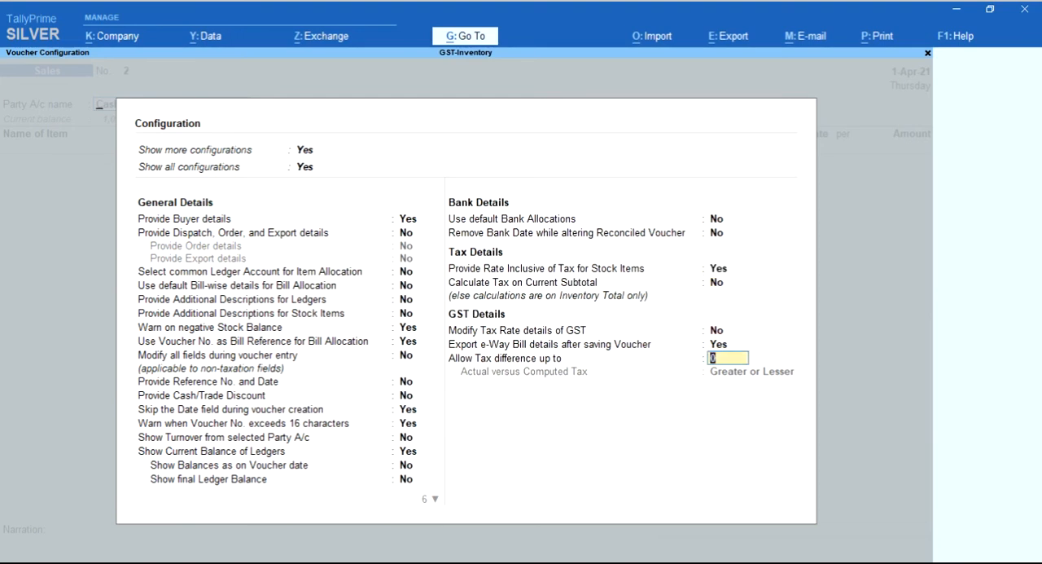
{"action": "key", "text": "Return"}
{"action": "key", "text": "Return"}
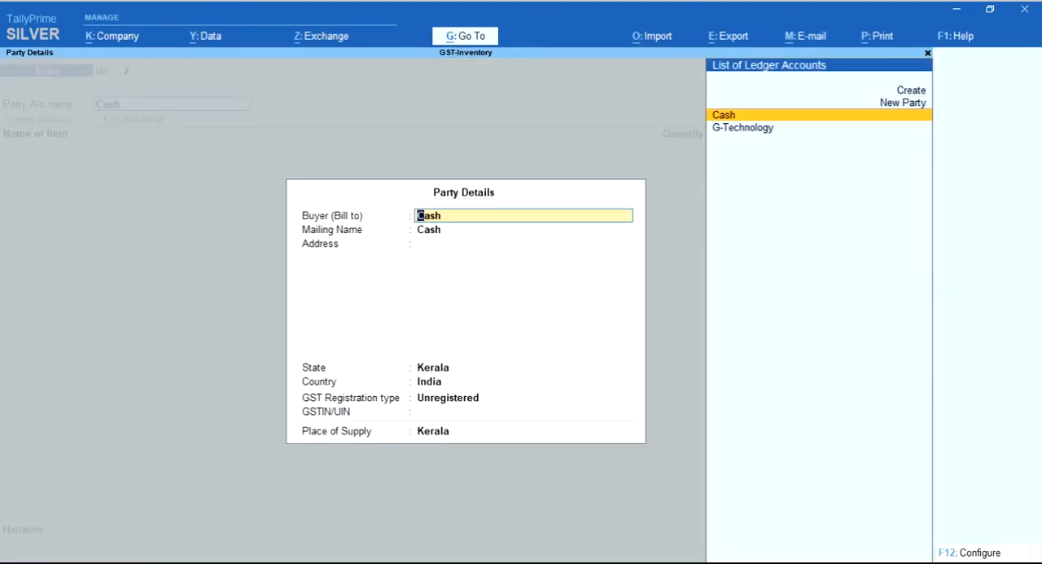
Confirm Cash as the sales party and accept its party details without changes
{"action": "key", "text": "ctrl+a"}
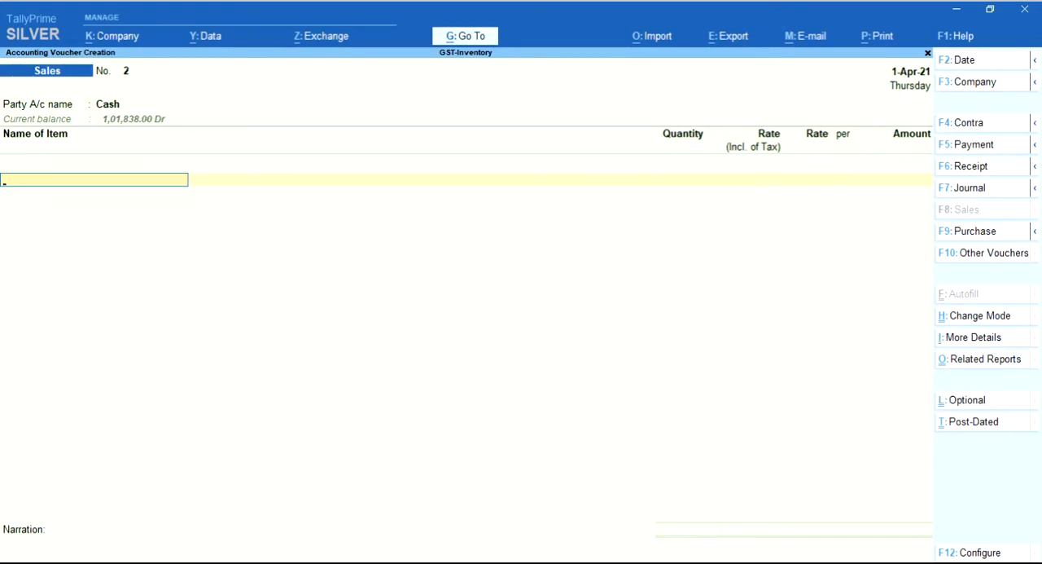
Review the sales voucher configuration, keep Provide Rate Inclusive of Tax for Stock Items at Yes, and accept it unchanged
{"action": "key", "text": "F12"}
{"action": "key", "text": "Down"}
{"action": "key", "text": "Down"}
{"action": "key", "text": "Down"}
{"action": "key", "text": "Up"}
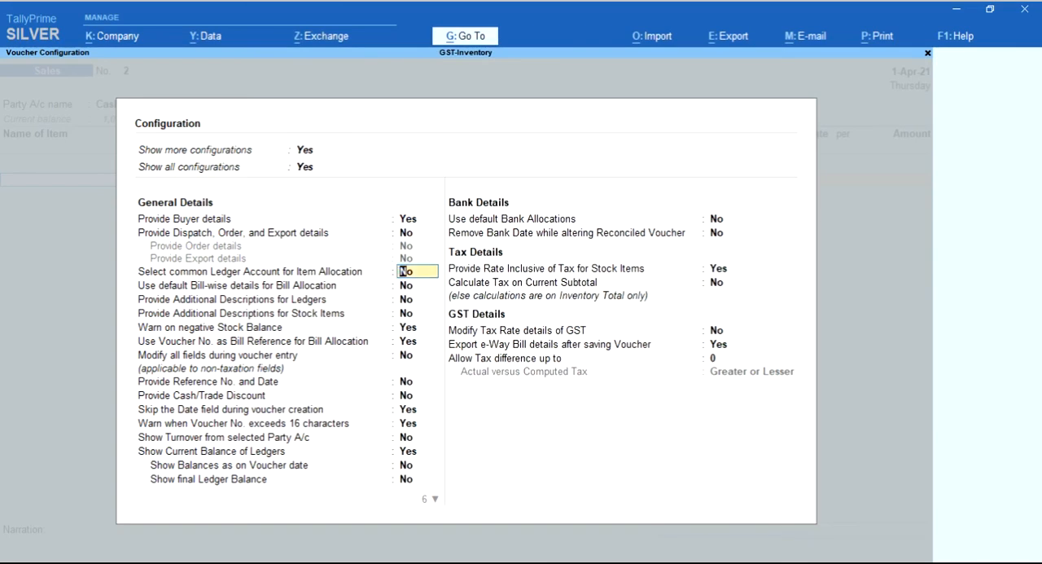
{"action": "key", "text": "Down"}
{"action": "key", "text": "Down"}
{"action": "key", "text": "Down"}
{"action": "key", "text": "Down"}
{"action": "key", "text": "Down"}
{"action": "key", "text": "Down"}
{"action": "key", "text": "Down"}
{"action": "key", "text": "Down"}
{"action": "key", "text": "Down"}
{"action": "key", "text": "Down"}
{"action": "key", "text": "Down"}
{"action": "key", "text": "Down"}
{"action": "key", "text": "Down"}
{"action": "key", "text": "Down"}
{"action": "key", "text": "Down"}
{"action": "key", "text": "Down"}
{"action": "key", "text": "Down"}
{"action": "key", "text": "Down"}
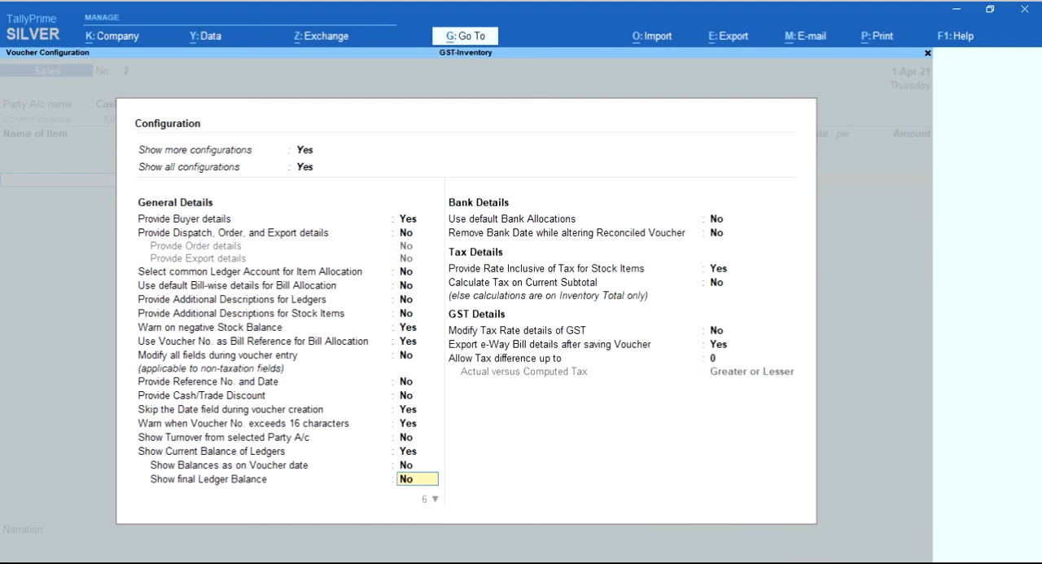
{"action": "key", "text": "Down"}
{"action": "key", "text": "Down"}
{"action": "key", "text": "Down"}
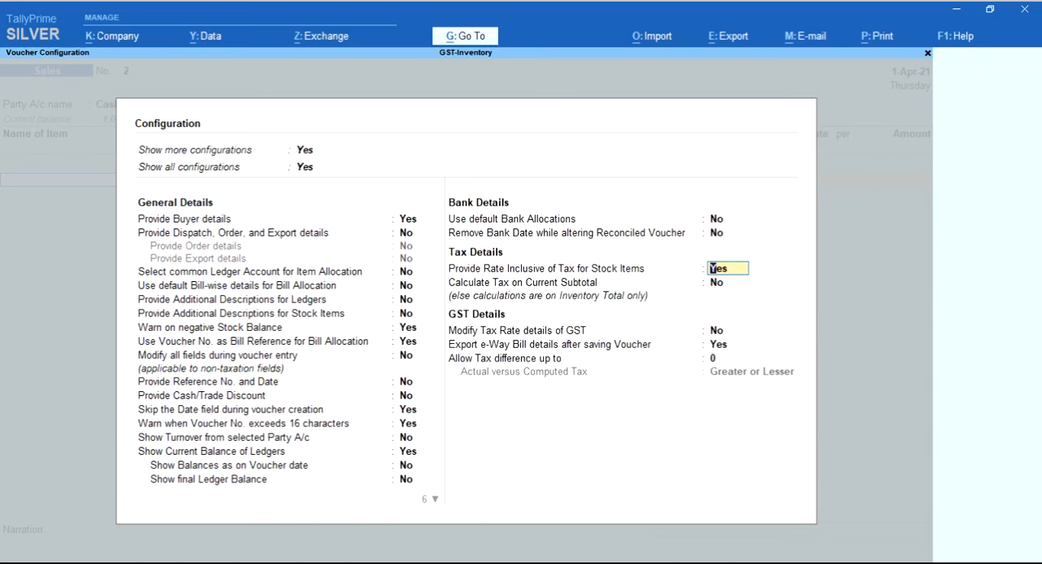
{"action": "key", "text": "ctrl"}
{"action": "key", "text": "ctrl+a"}
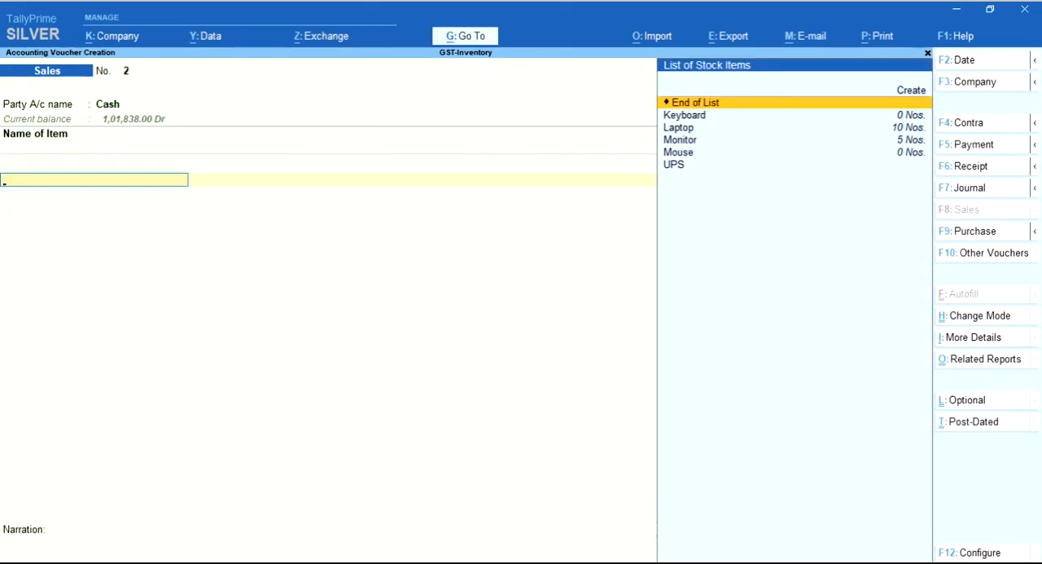
Return to the party account and start a new ledger named RR Technology without an alias
{"action": "key", "text": "Up"}
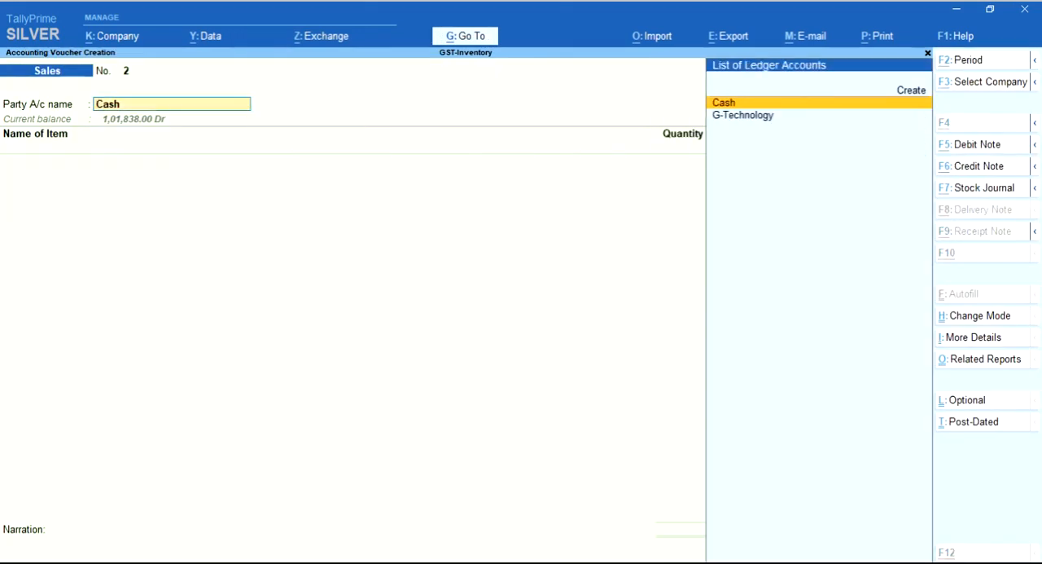
{"action": "key", "text": "alt+c"}
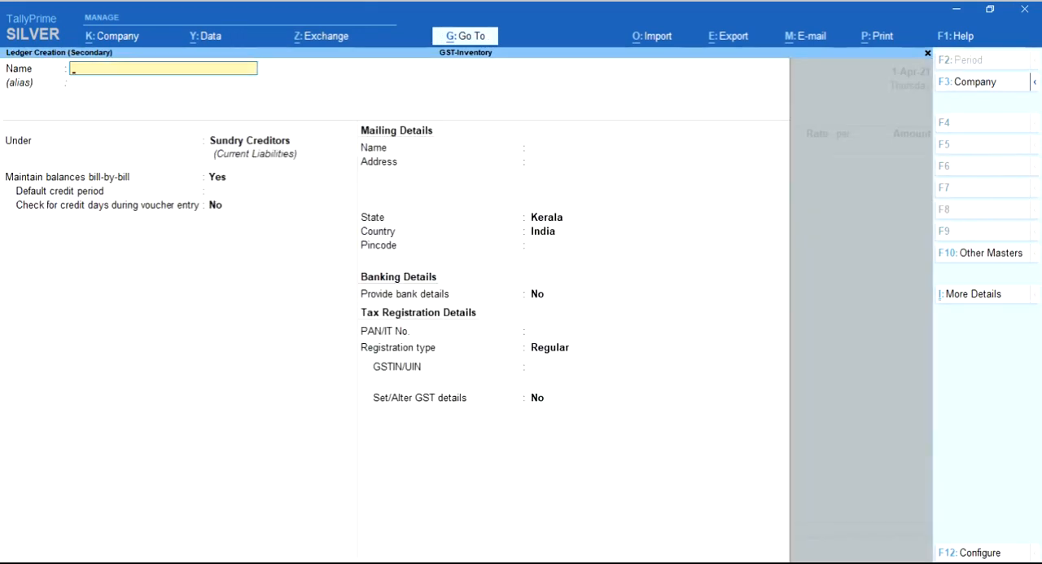
{"action": "key", "text": "ctrl"}
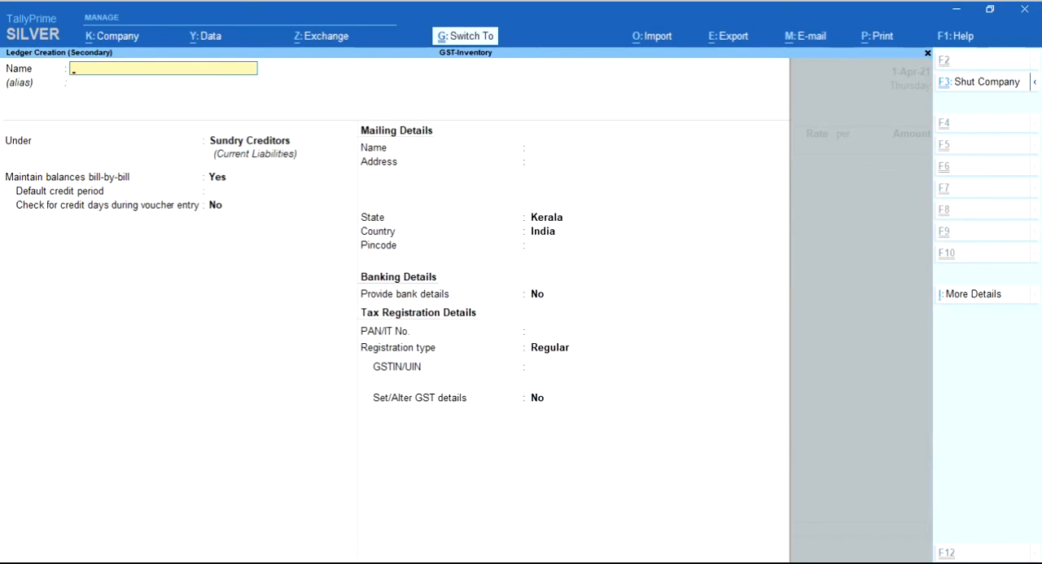
{"action": "type", "text": "RR Tec"}
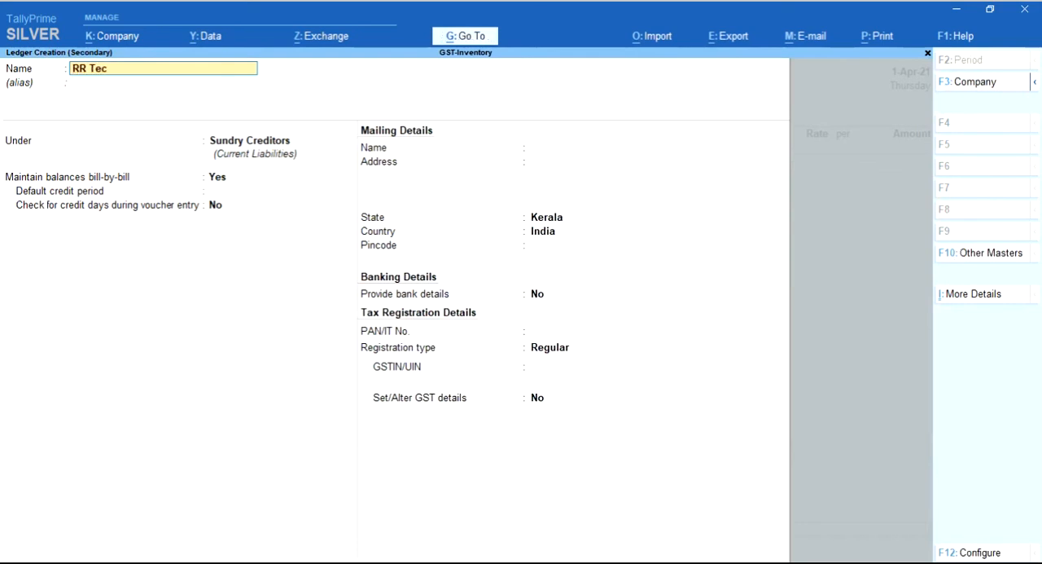
{"action": "type", "text": "hnology"}
{"action": "key", "text": "Return"}
Group RR Technology under Sundry Debtors, keeping bill-by-bill balances at Yes, the default mailing details and the Regular registration type
{"action": "key", "text": "Return"}
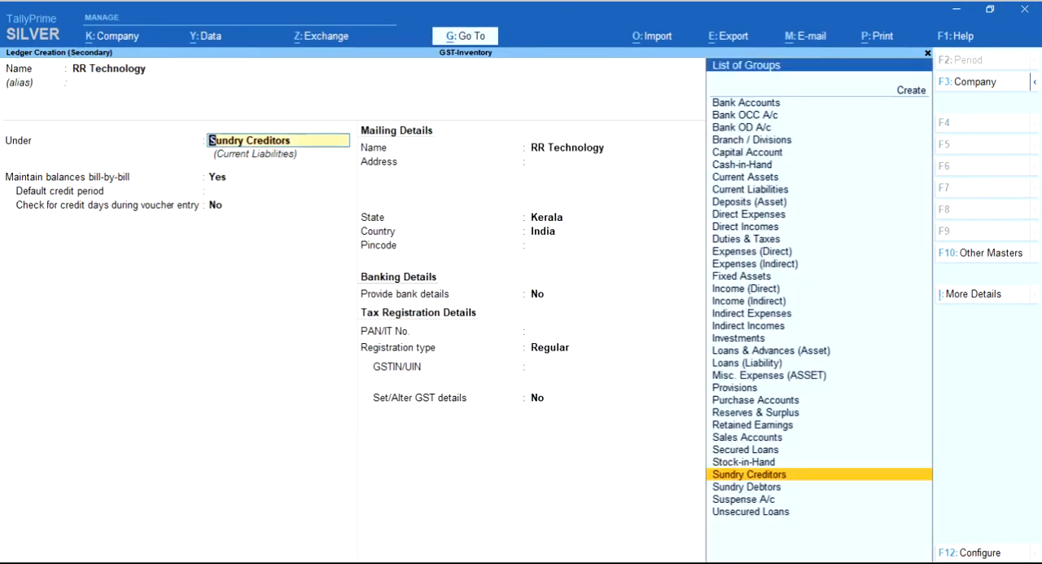
{"action": "key", "text": "Down"}
{"action": "key", "text": "Return"}
{"action": "key", "text": "Return"}
{"action": "key", "text": "Return"}
{"action": "key", "text": "Return"}
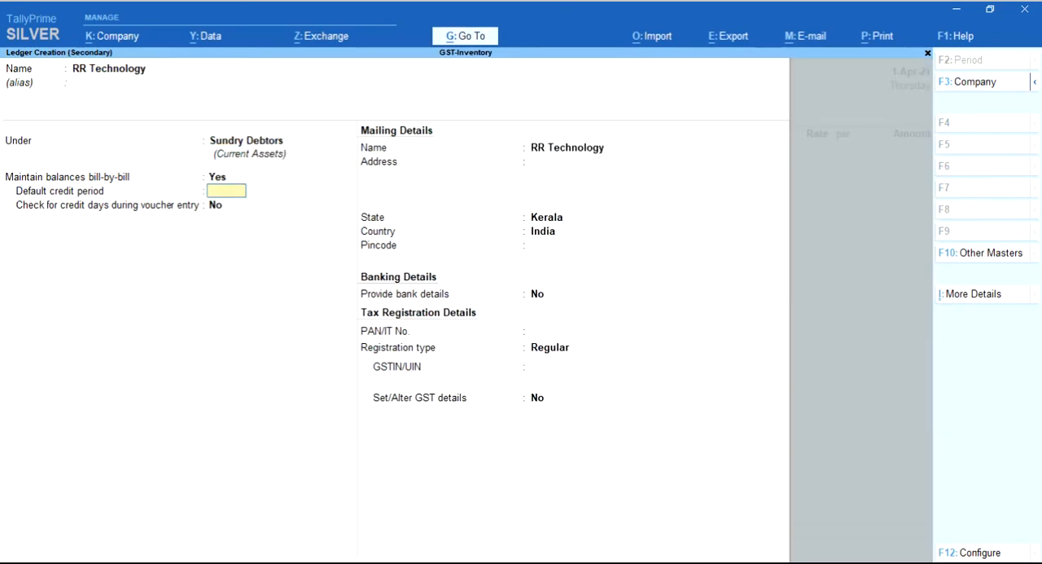
{"action": "key", "text": "Return"}
{"action": "key", "text": "Return"}
{"action": "key", "text": "Return"}
{"action": "key", "text": "Return"}
{"action": "key", "text": "Return"}
{"action": "key", "text": "Return"}
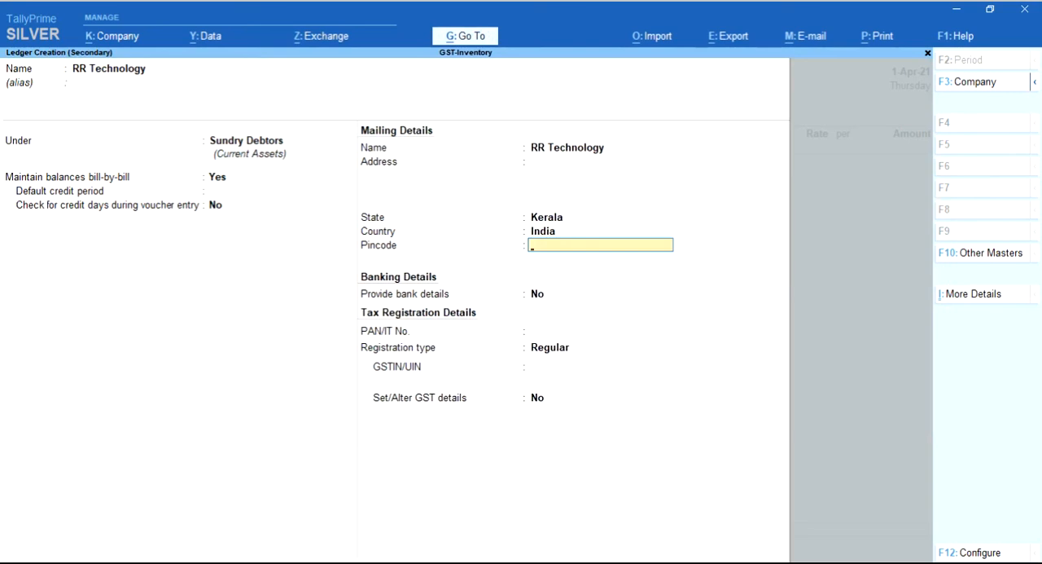
{"action": "key", "text": "Return"}
{"action": "key", "text": "Return"}
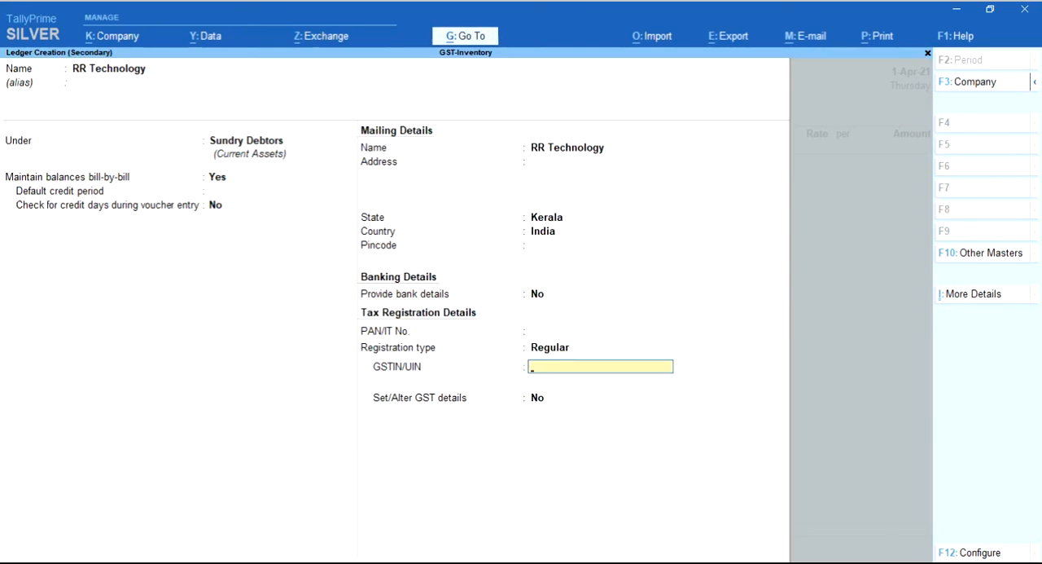
Enter the party's GSTIN, leave Set/Alter GST details at No, then save the ledger and accept its party details
{"action": "key", "text": "ctrl+alt+v"}
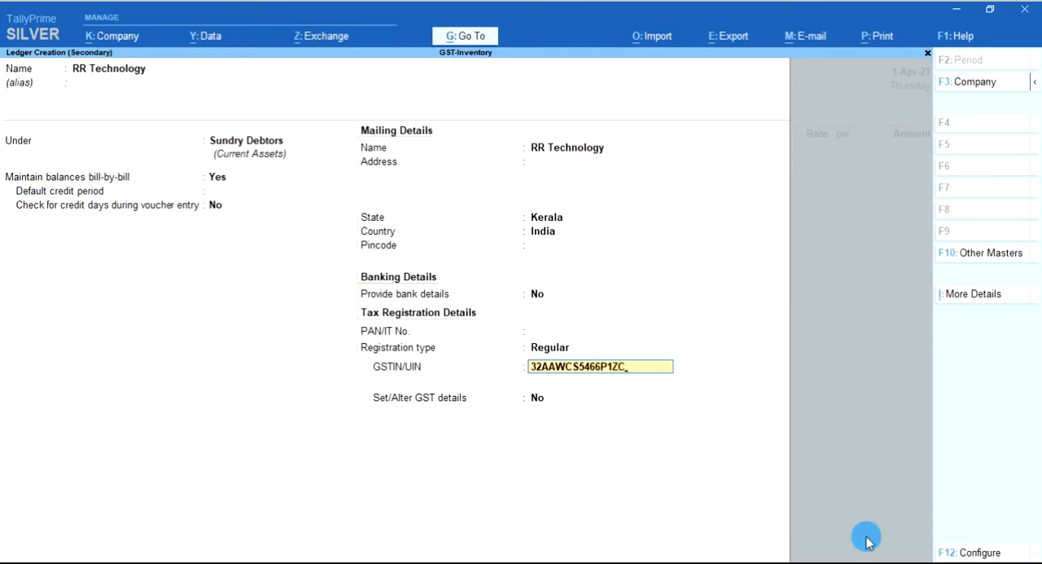
{"action": "key", "text": "Return"}
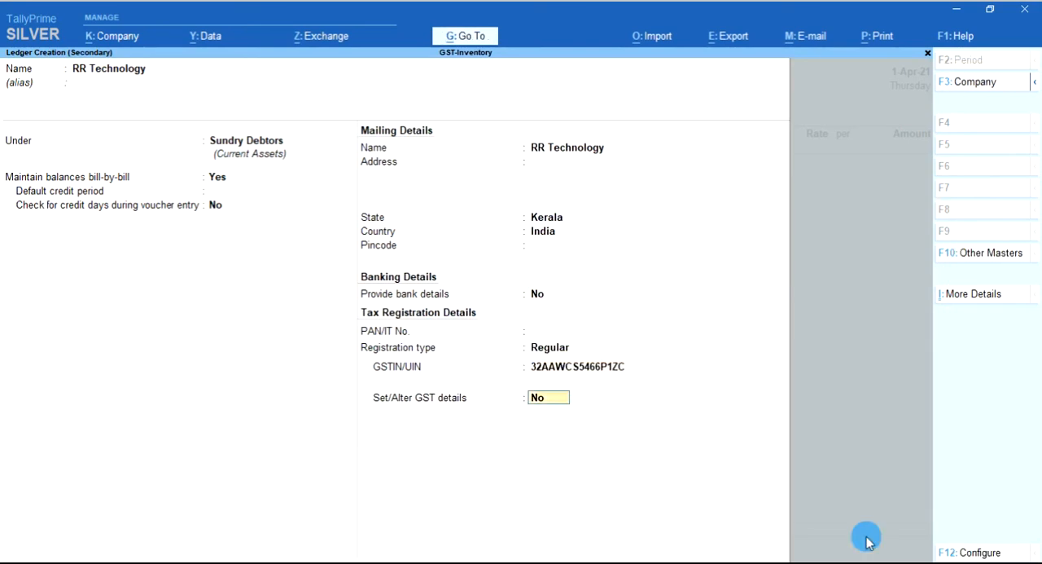
{"action": "key", "text": "Return"}
{"action": "key", "text": "Return"}
{"action": "key", "text": "Return"}
{"action": "key", "text": "Return"}
{"action": "key", "text": "Return"}
{"action": "key", "text": "Return"}
{"action": "key", "text": "Return"}
{"action": "key", "text": "Return"}
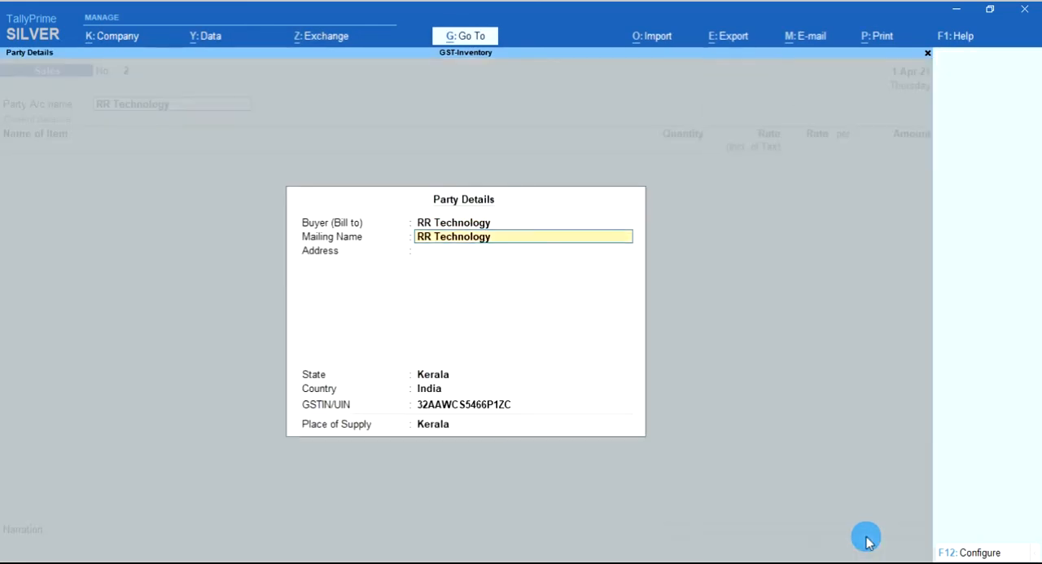
{"action": "key", "text": "Return"}
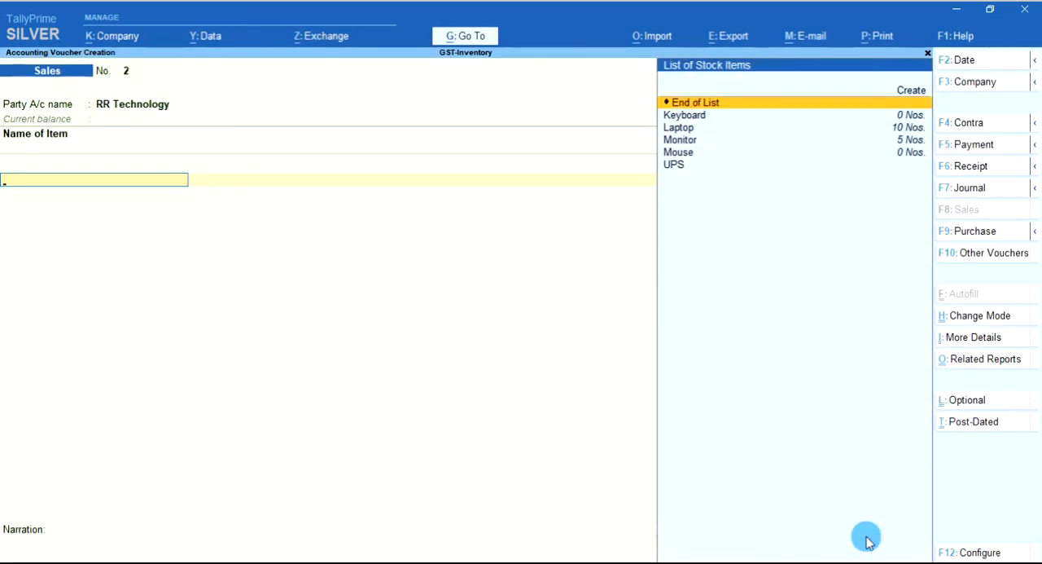
Add a Laptop line to the sale with quantity 5 Nos. and a tax-inclusive rate of 27,000
{"action": "key", "text": "Down"}
{"action": "key", "text": "Down"}
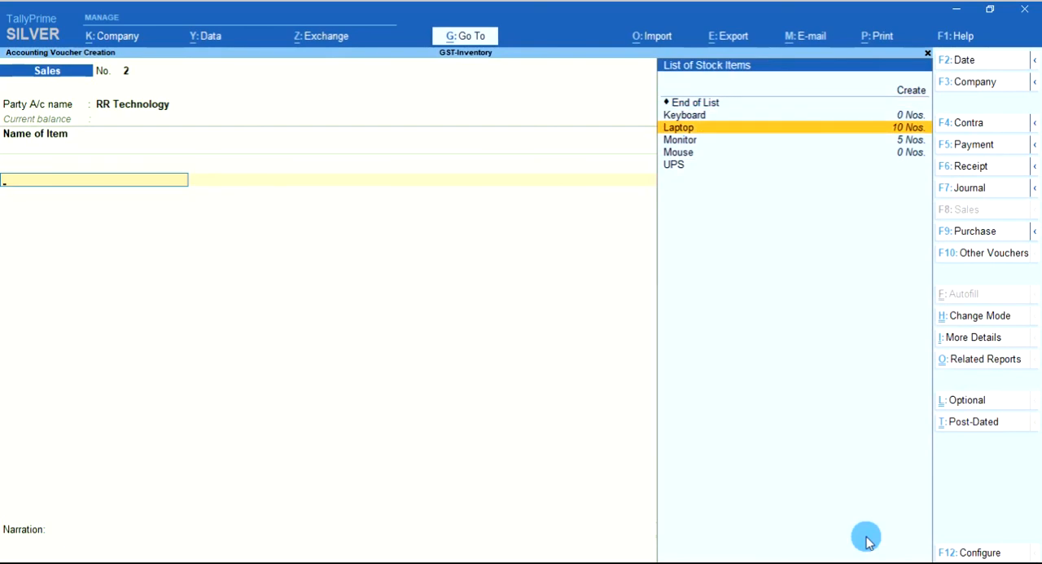
{"action": "key", "text": "Return"}
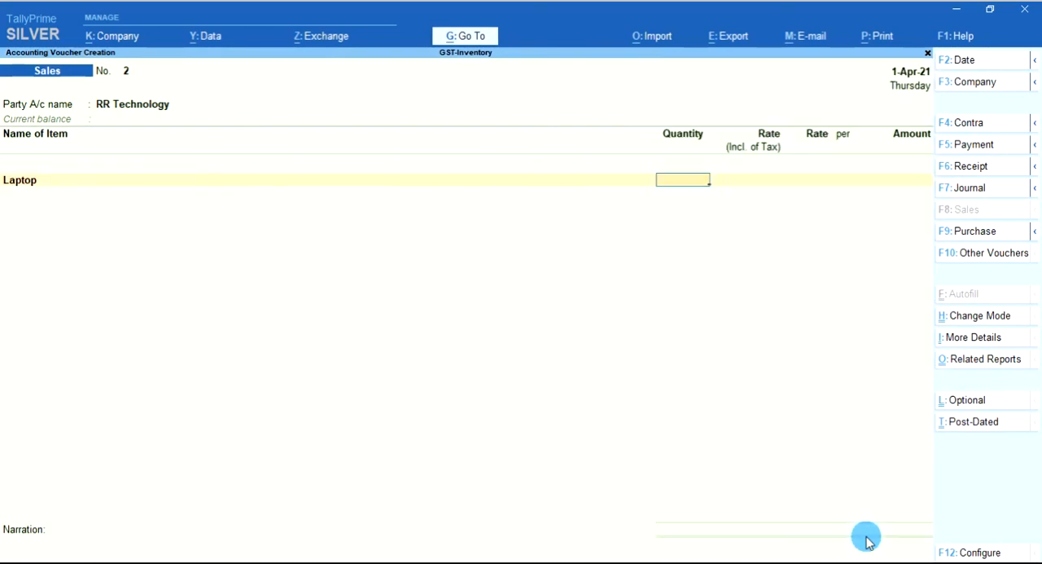
{"action": "key", "text": "ctrl"}
{"action": "type", "text": "5"}
{"action": "key", "text": "Return"}
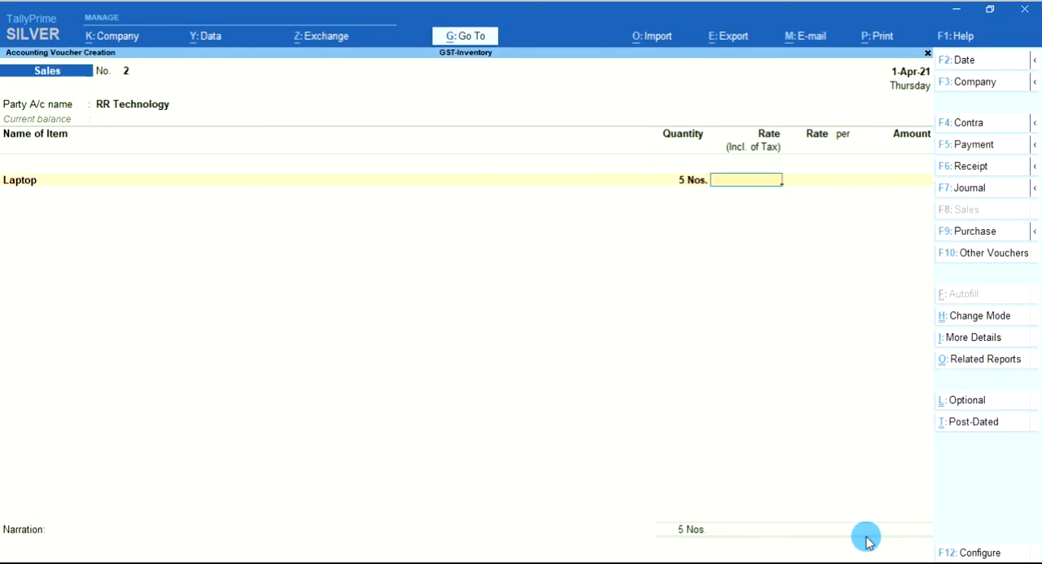
{"action": "type", "text": "27000"}
{"action": "key", "text": "Return"}
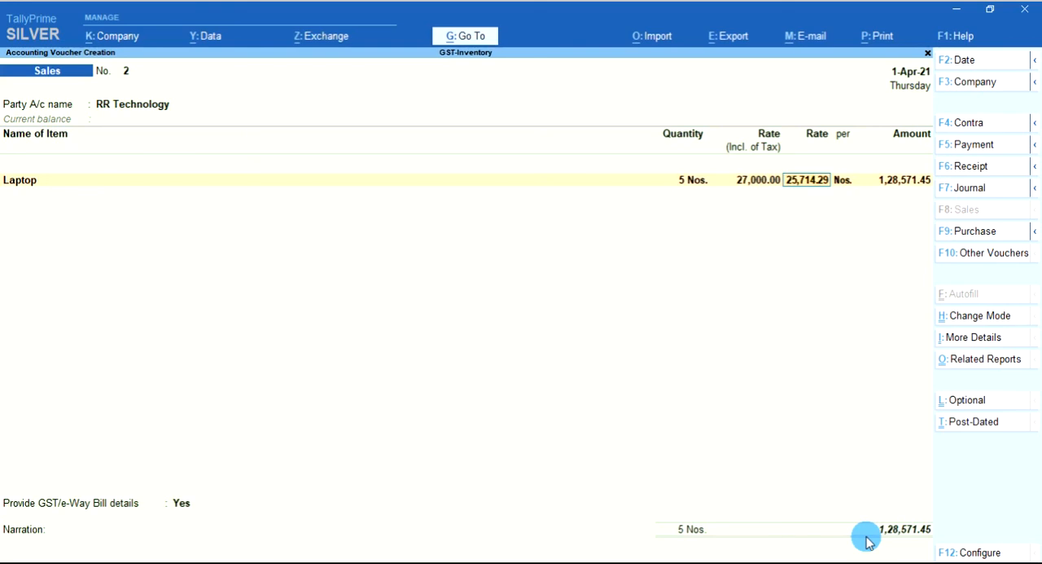
Accept the Laptop line's calculated rate and amount, and allocate it to the GST-SALES@5% ledger
{"action": "key", "text": "Return"}
{"action": "key", "text": "Return"}
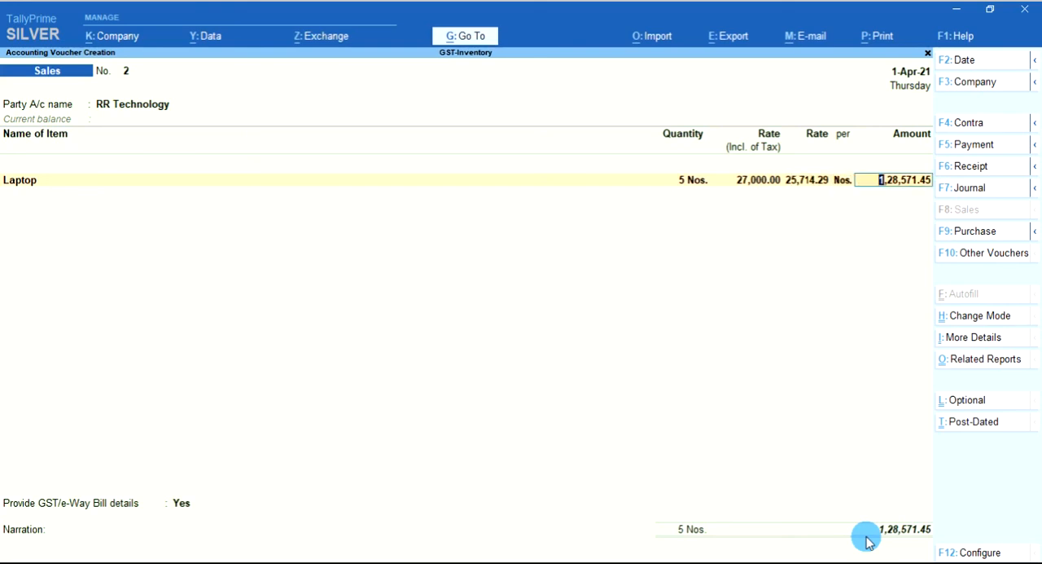
{"action": "key", "text": "Return"}
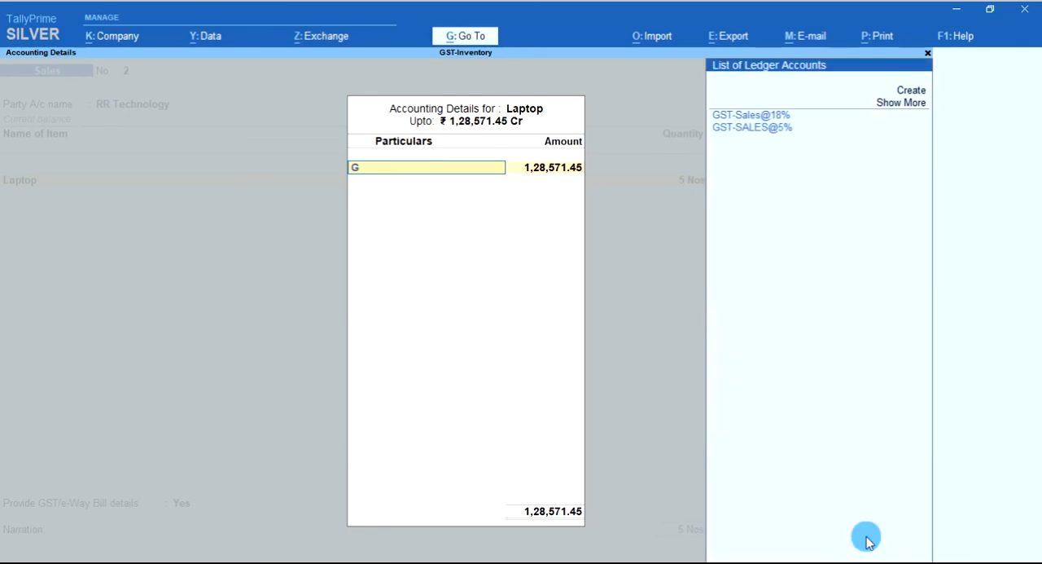
{"action": "type", "text": "G"}
{"action": "key", "text": "Down"}
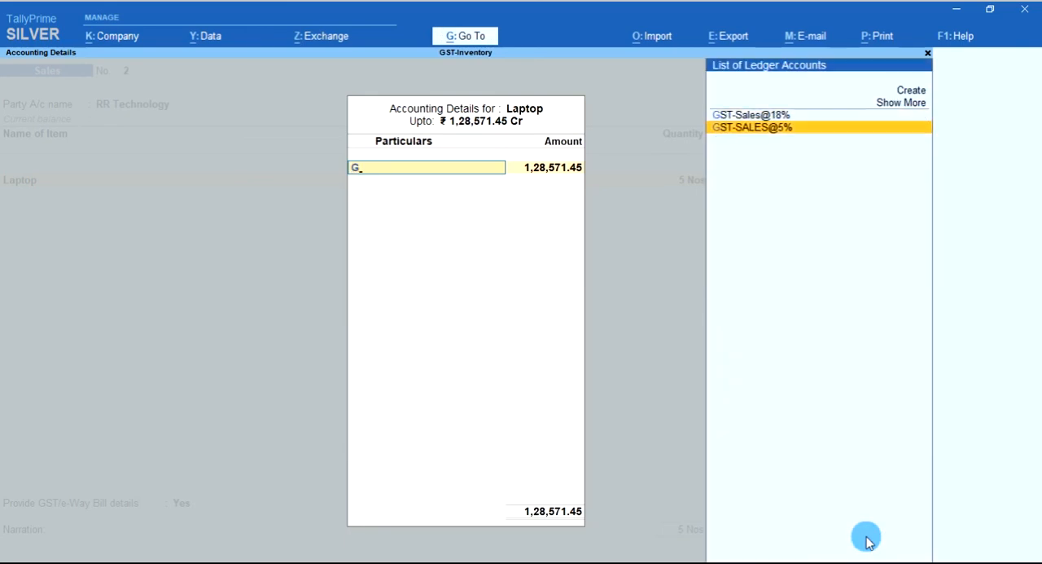
{"action": "key", "text": "Return"}
{"action": "key", "text": "Return"}
{"action": "key", "text": "Return"}
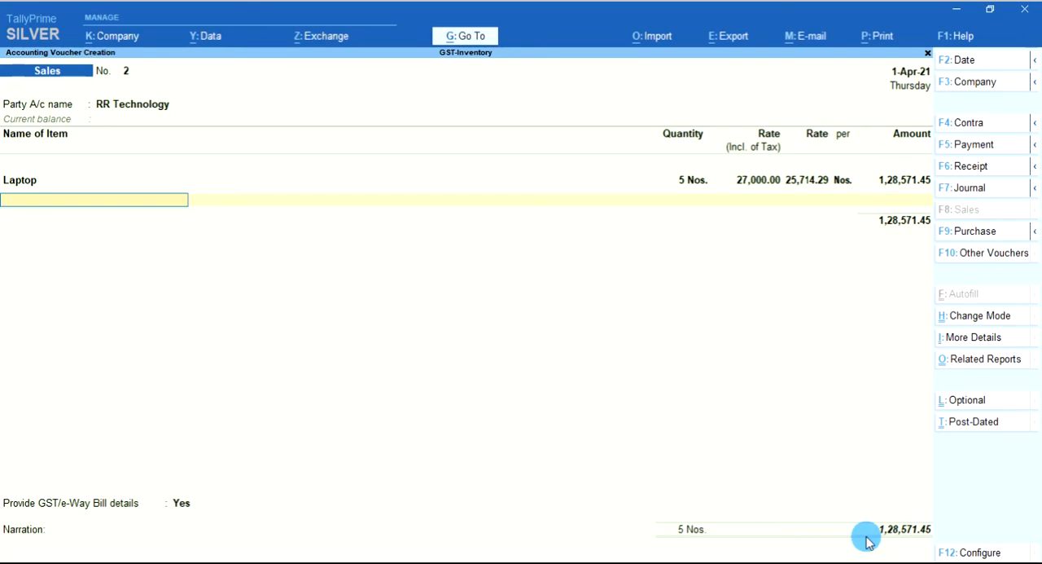
Add a Monitor line with quantity 1 Nos. and a tax-inclusive rate of 5,500, accepting the calculated rate
{"action": "type", "text": "Mo"}
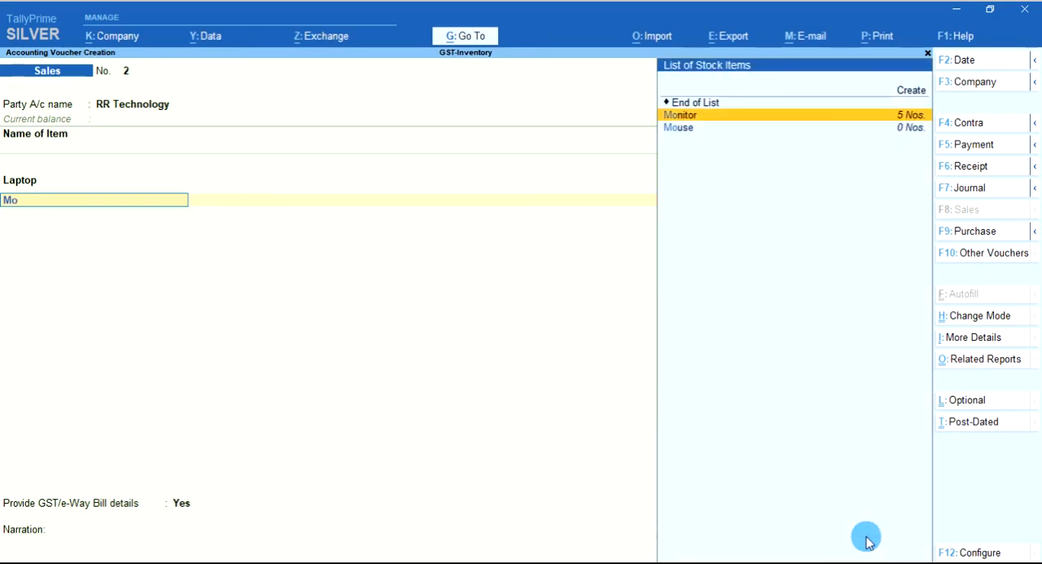
{"action": "key", "text": "Return"}
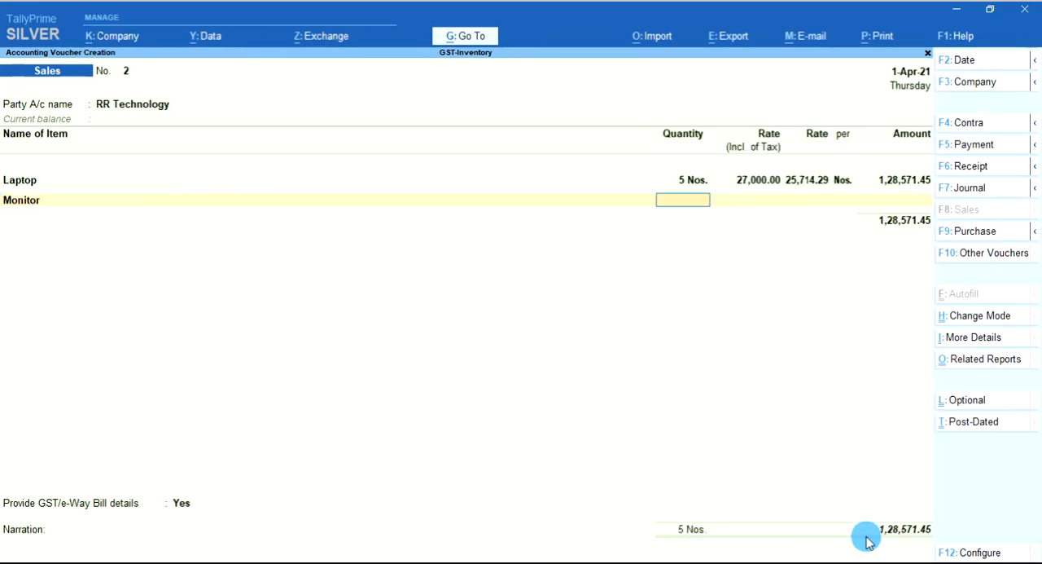
{"action": "type", "text": "1"}
{"action": "key", "text": "Return"}
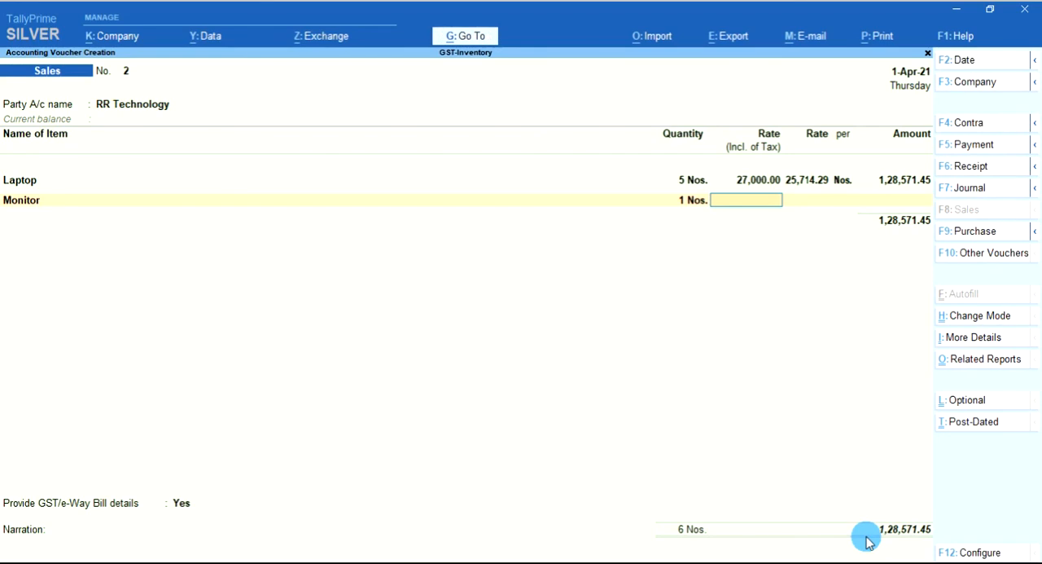
{"action": "type", "text": "5500"}
{"action": "key", "text": "Return"}
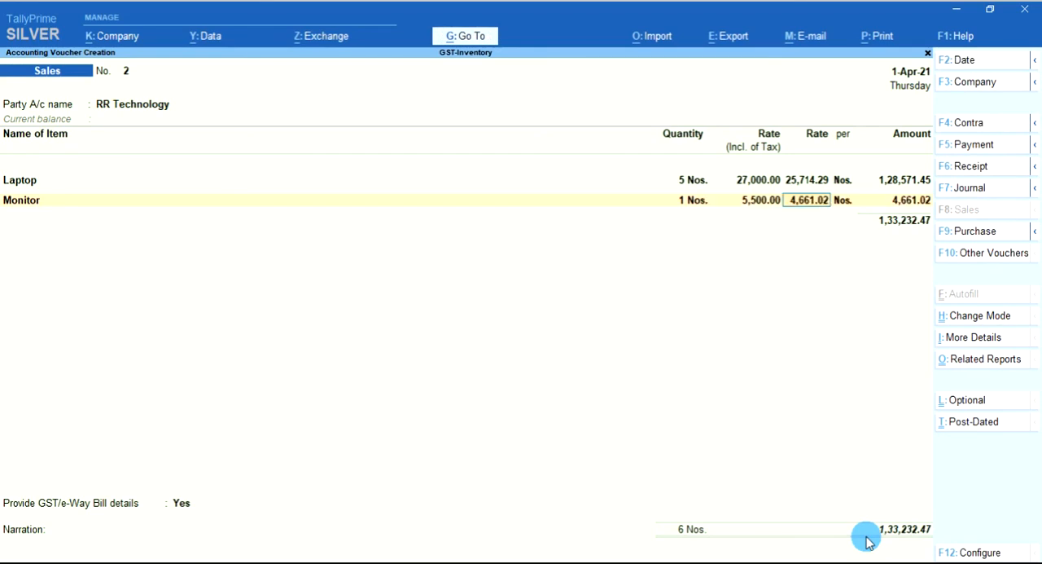
{"action": "key", "text": "Return"}
{"action": "key", "text": "Return"}
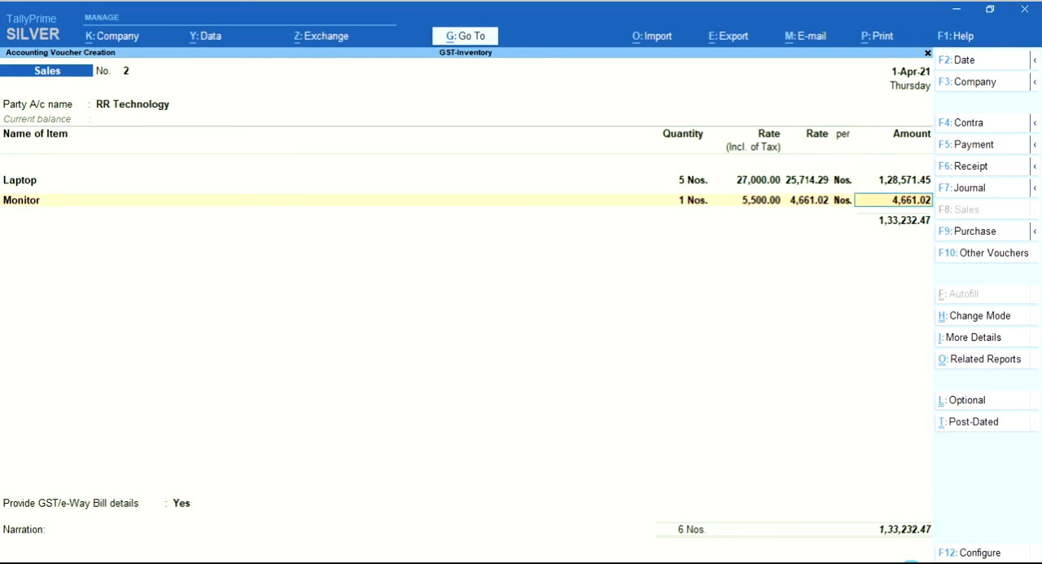
Set the Laptop line's tax-exclusive rate to 27,000 and keep its allocation to GST-SALES@5%
{"action": "key", "text": "BackSpace"}
{"action": "key", "text": "BackSpace"}
{"action": "key", "text": "BackSpace"}
{"action": "key", "text": "BackSpace"}
{"action": "key", "text": "BackSpace"}
{"action": "key", "text": "BackSpace"}
{"action": "key", "text": "BackSpace"}
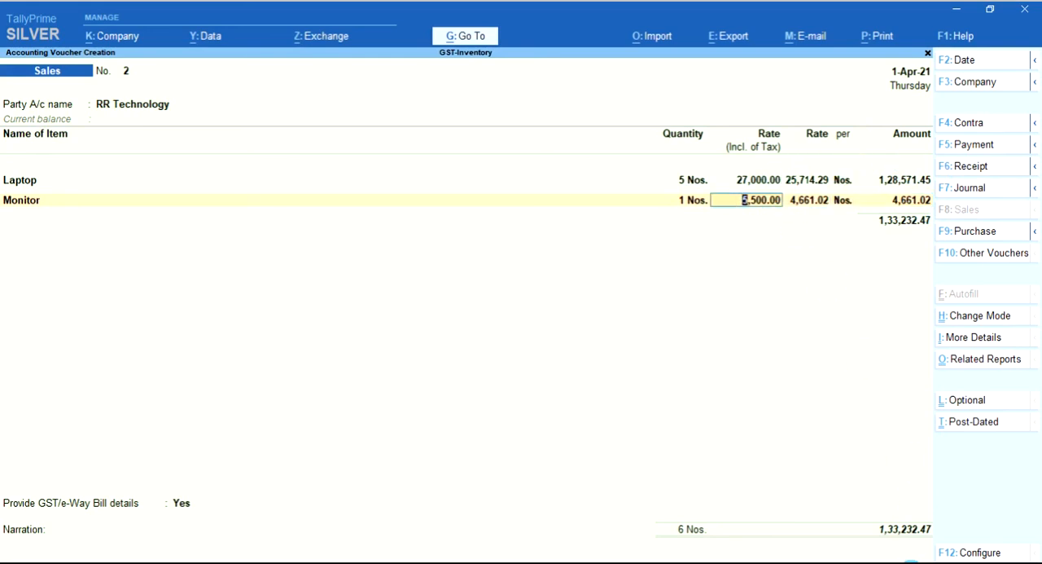
{"action": "key", "text": "BackSpace"}
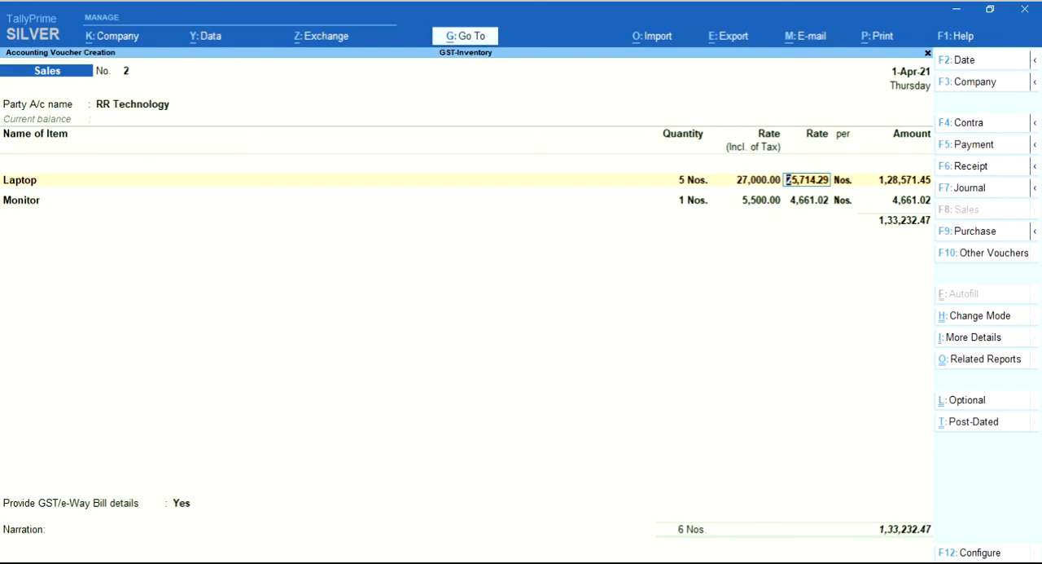
{"action": "type", "text": "27,000"}
{"action": "key", "text": "Return"}
{"action": "key", "text": "Return"}
Set the Monitor line's tax-exclusive rate to 5,500
{"action": "key", "text": "Return"}
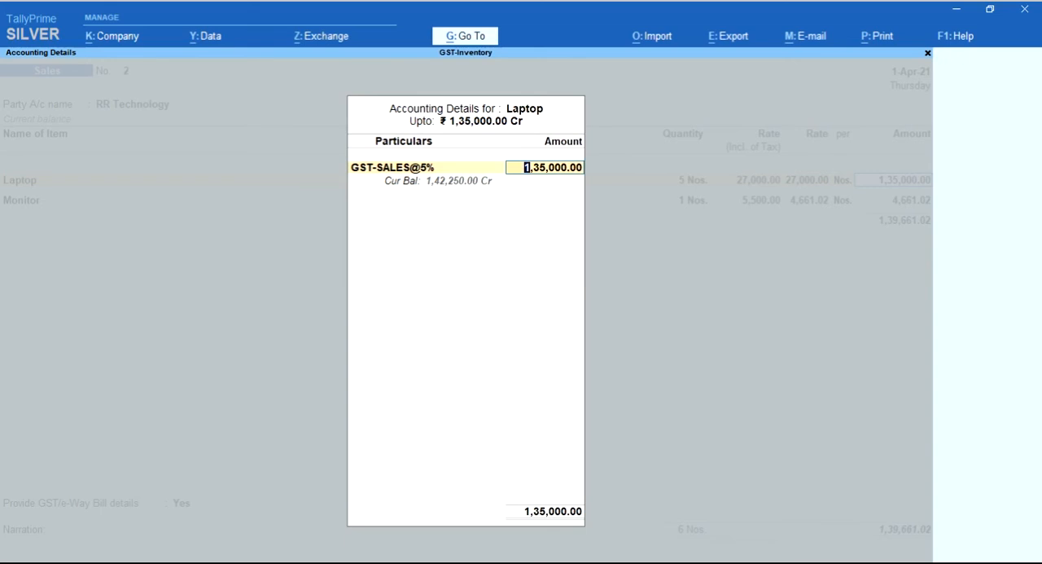
{"action": "key", "text": "Return"}
{"action": "key", "text": "Return"}
{"action": "key", "text": "Return"}
{"action": "key", "text": "Return"}
{"action": "type", "text": "5,500"}
{"action": "key", "text": "Return"}
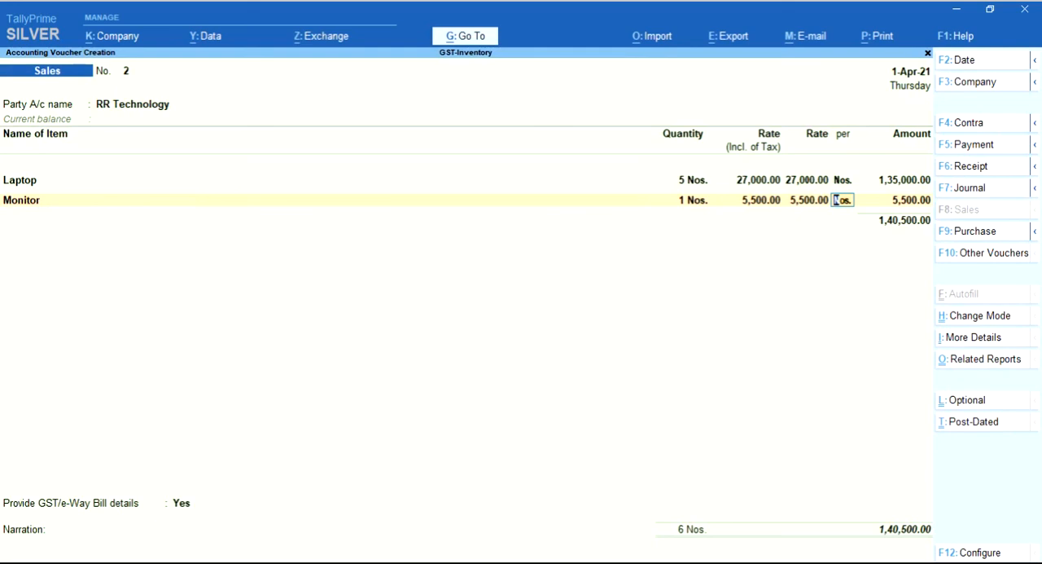
Clear the Laptop line's tax-exclusive rate and recalculate it from a tax-inclusive rate of 27,000
{"action": "key", "text": "BackSpace"}
{"action": "key", "text": "BackSpace"}
{"action": "key", "text": "BackSpace"}
{"action": "key", "text": "BackSpace"}
{"action": "key", "text": "BackSpace"}
{"action": "key", "text": "BackSpace"}
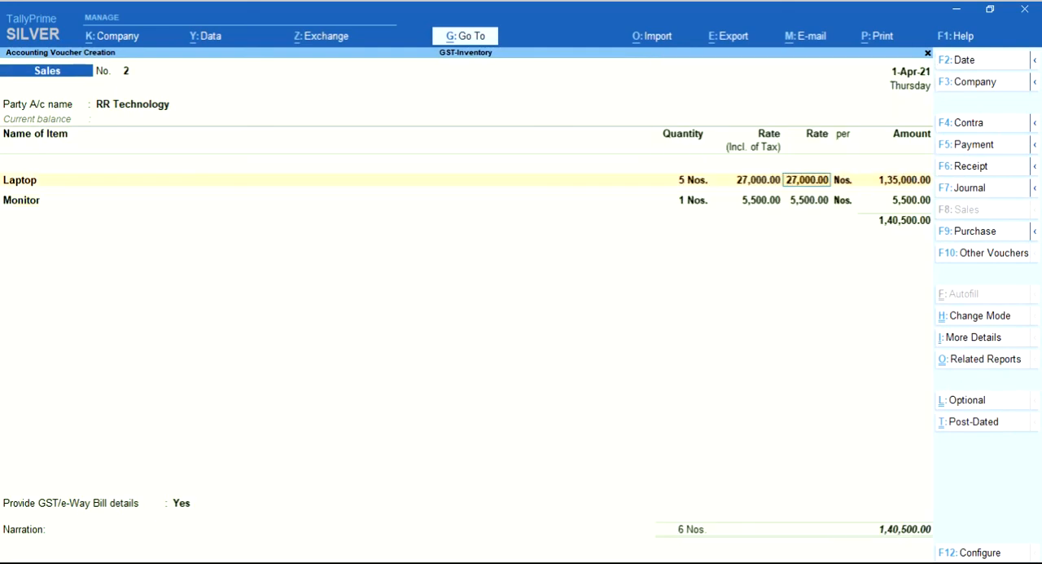
{"action": "type", "text": "0"}
{"action": "key", "text": "Return"}
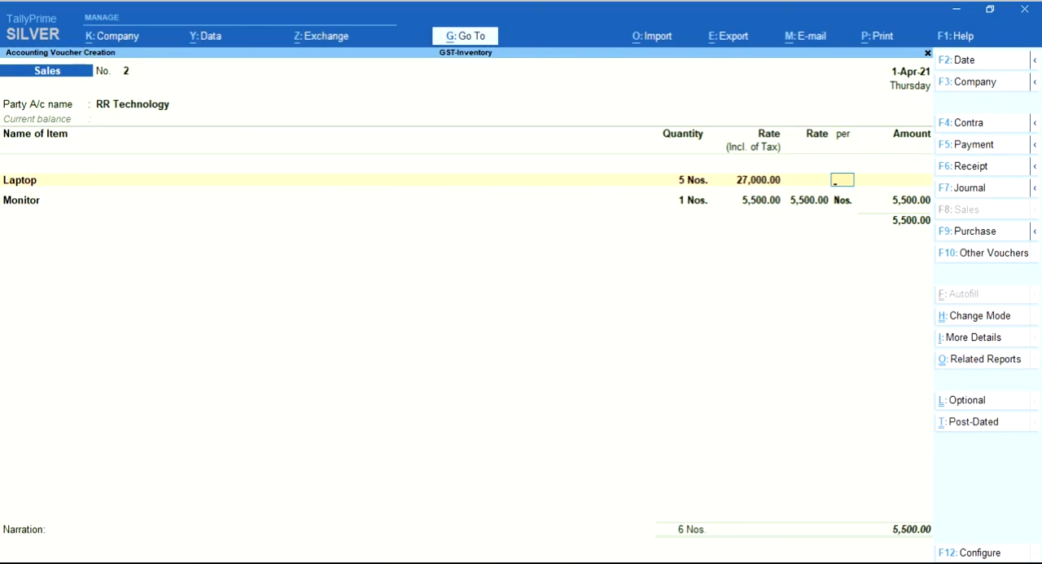
{"action": "key", "text": "BackSpace"}
{"action": "key", "text": "BackSpace"}
{"action": "key", "text": "Return"}
{"action": "key", "text": "BackSpace"}
{"action": "type", "text": "27000"}
{"action": "key", "text": "Return"}
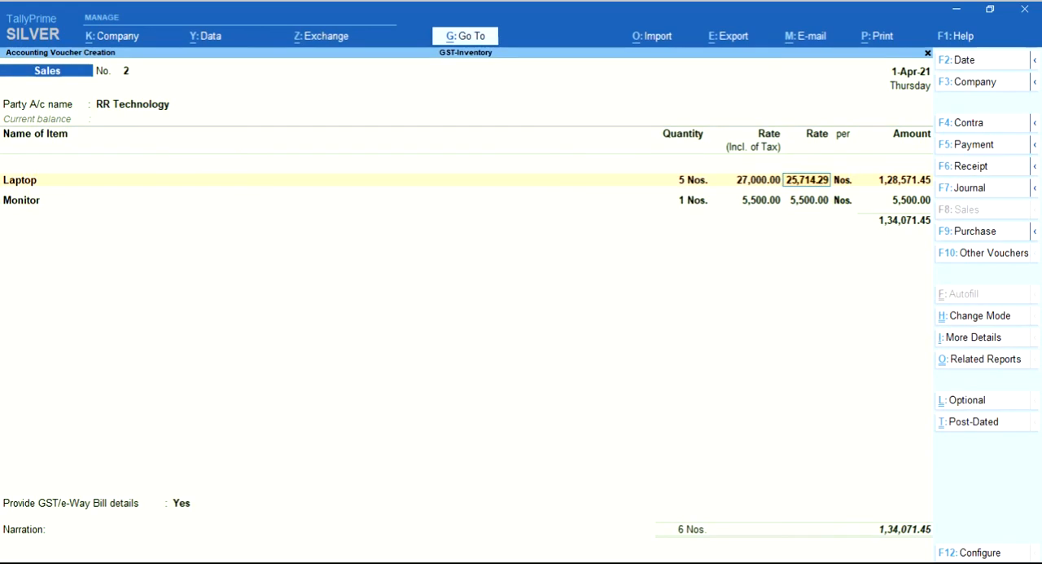
Accept the Laptop line's recalculated rate and amount, keeping its allocation to GST-SALES@5%
{"action": "key", "text": "Return"}
{"action": "key", "text": "Return"}
{"action": "key", "text": "Return"}
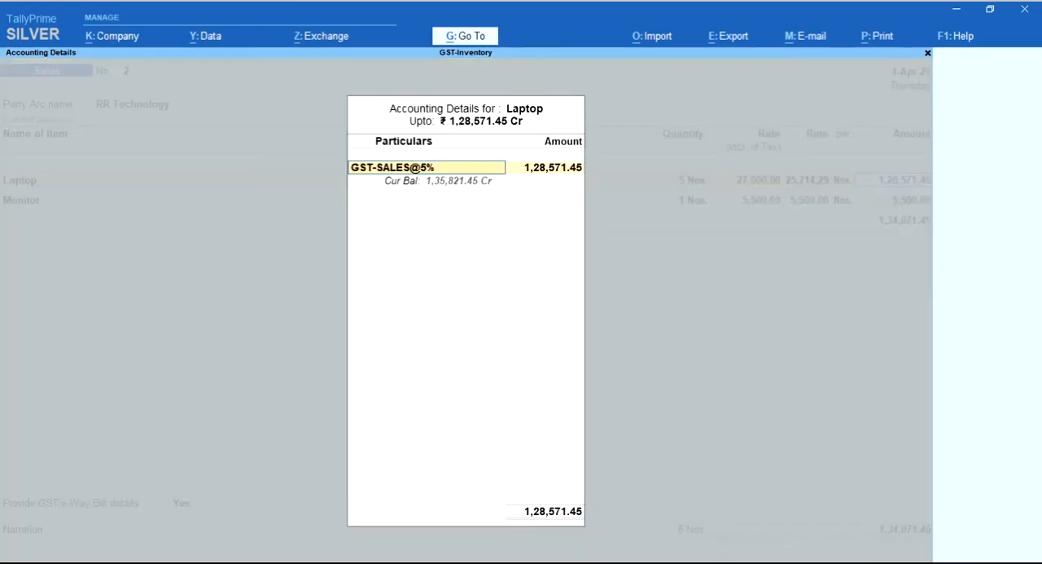
{"action": "key", "text": "Return"}
Clear the Monitor line's tax-exclusive rate and recalculate it from the tax-inclusive rate of 5,500
{"action": "key", "text": "Return"}
{"action": "key", "text": "Return"}
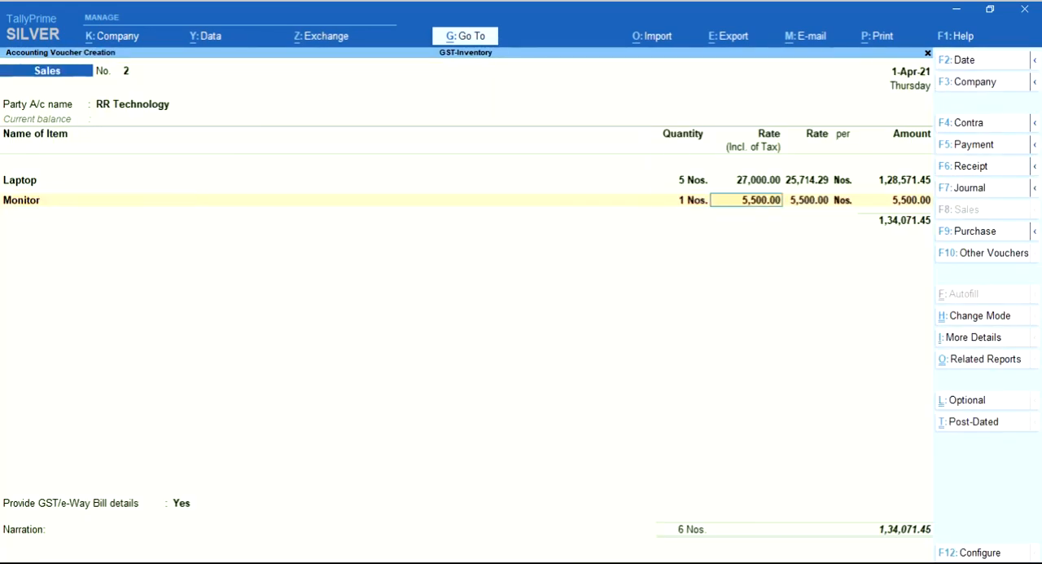
{"action": "type", "text": "5,500"}
{"action": "key", "text": "Return"}
{"action": "key", "text": "BackSpace"}
{"action": "key", "text": "Return"}
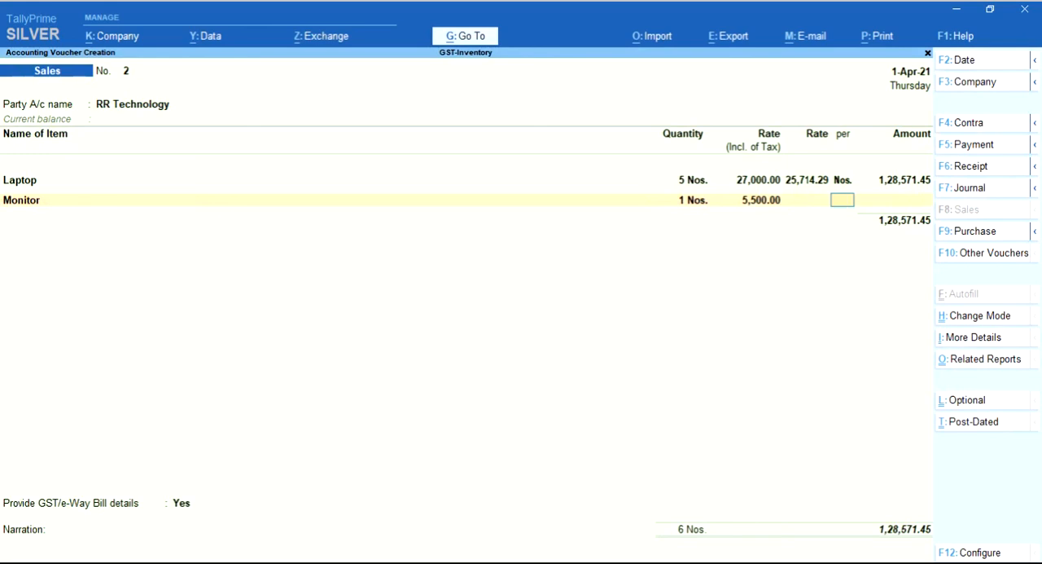
{"action": "key", "text": "BackSpace"}
{"action": "key", "text": "BackSpace"}
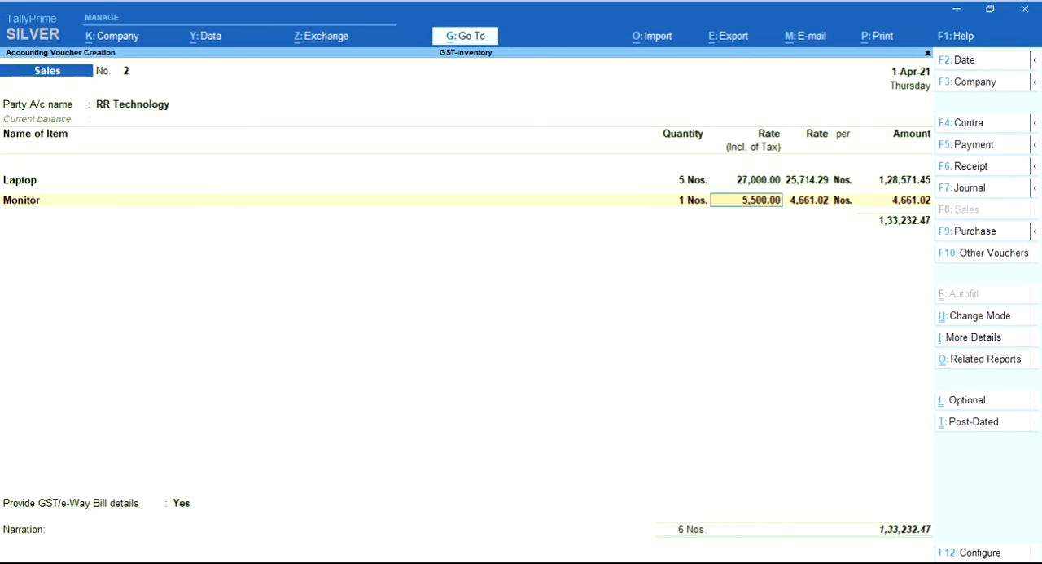
Accept the Monitor line's recalculated rate and amount, and allocate it to the GST-Sales@18% ledger
{"action": "key", "text": "Return"}
{"action": "key", "text": "Return"}
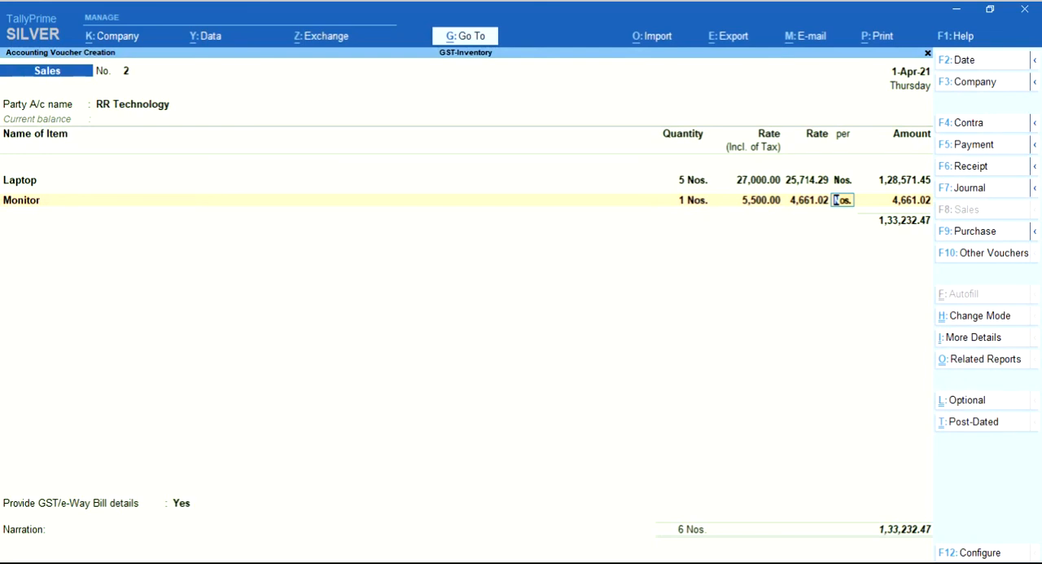
{"action": "key", "text": "Return"}
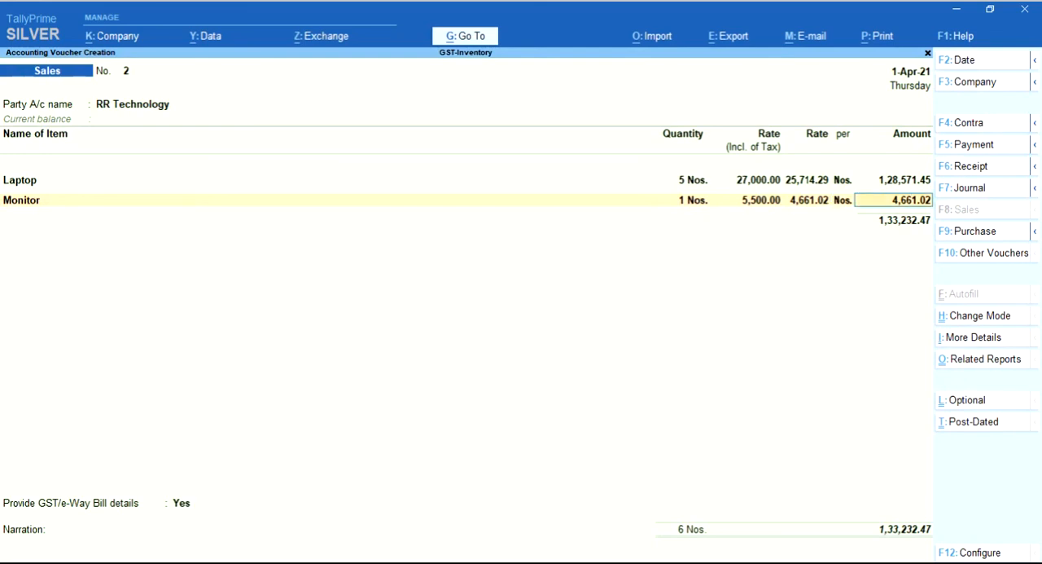
{"action": "key", "text": "Return"}
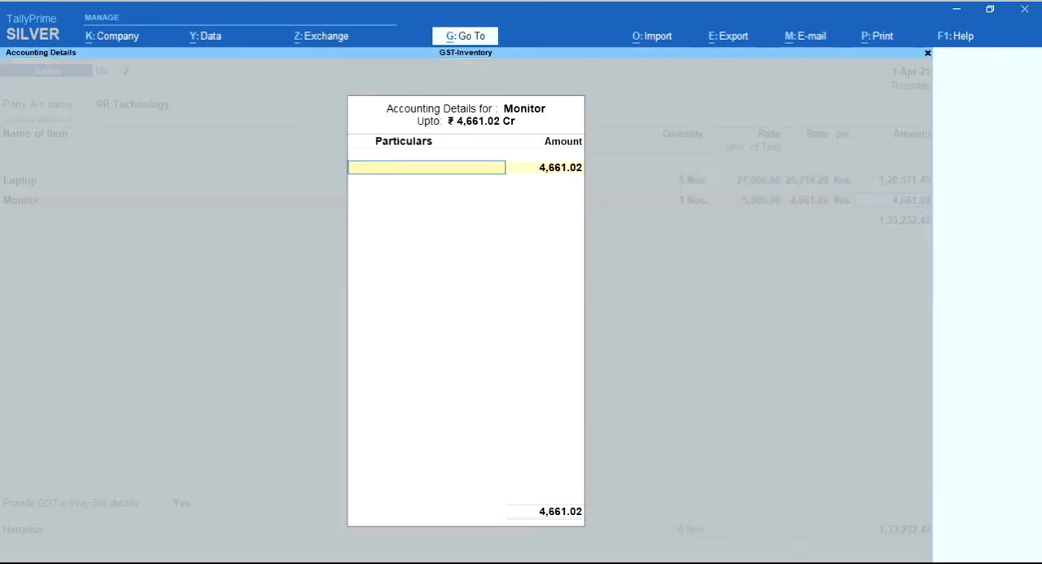
{"action": "key", "text": "Down"}
{"action": "key", "text": "Return"}
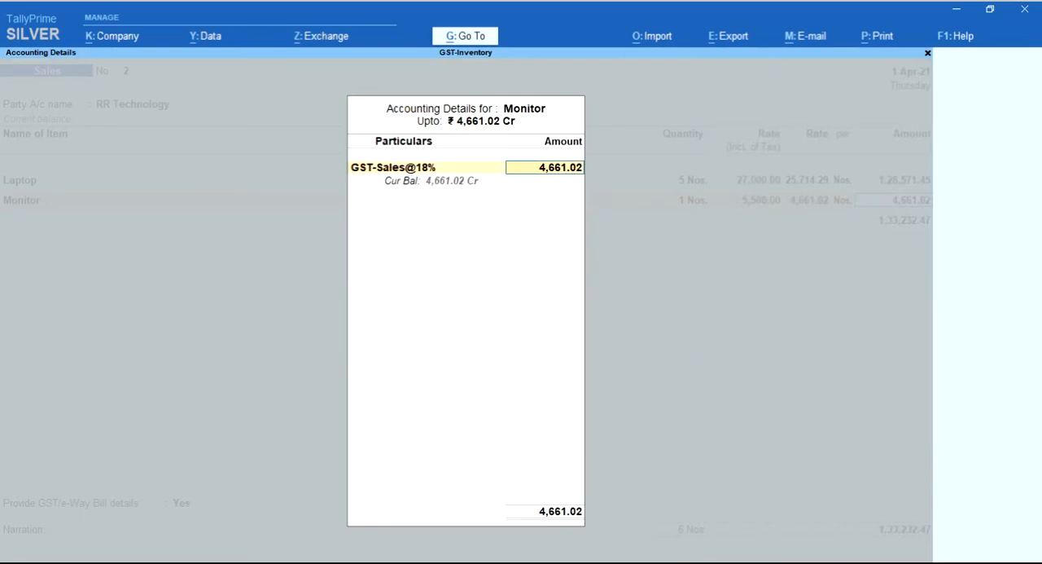
{"action": "key", "text": "Return"}
{"action": "key", "text": "Return"}
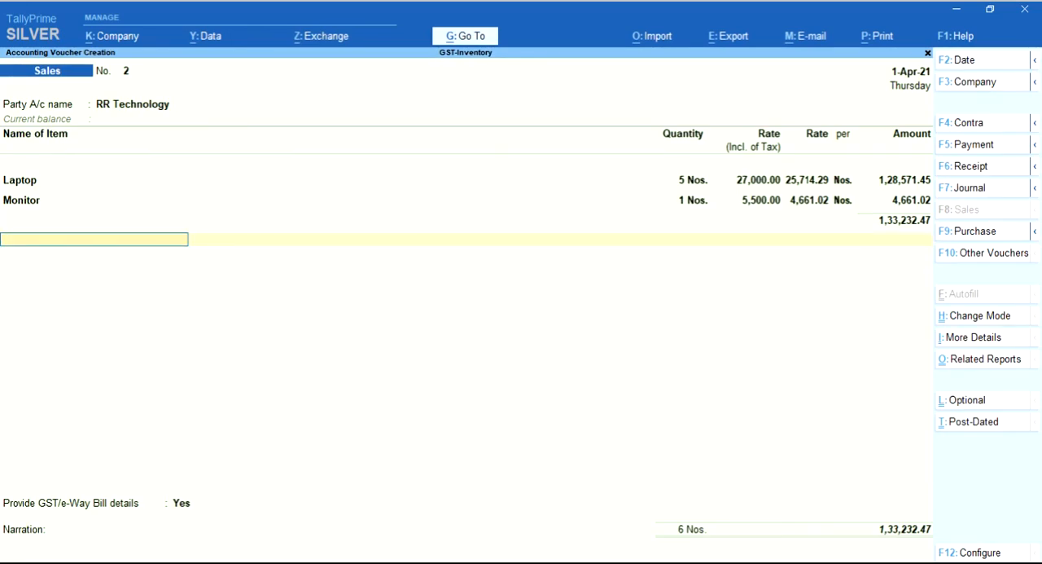
{"action": "type", "text": "O"}
{"action": "key", "text": "Down"}
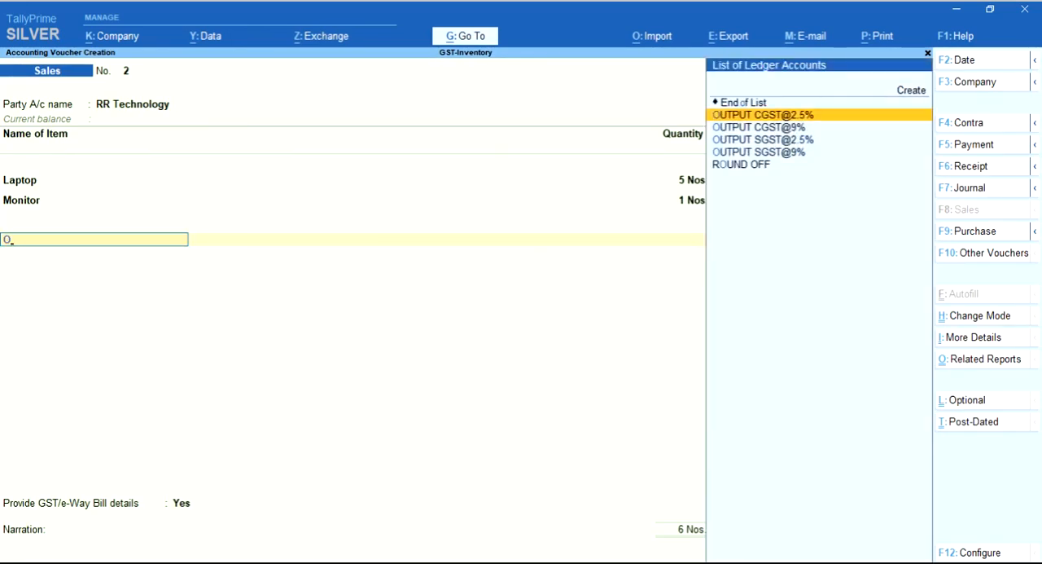
{"action": "key", "text": "Return"}
{"action": "key", "text": "Return"}
{"action": "type", "text": "O"}
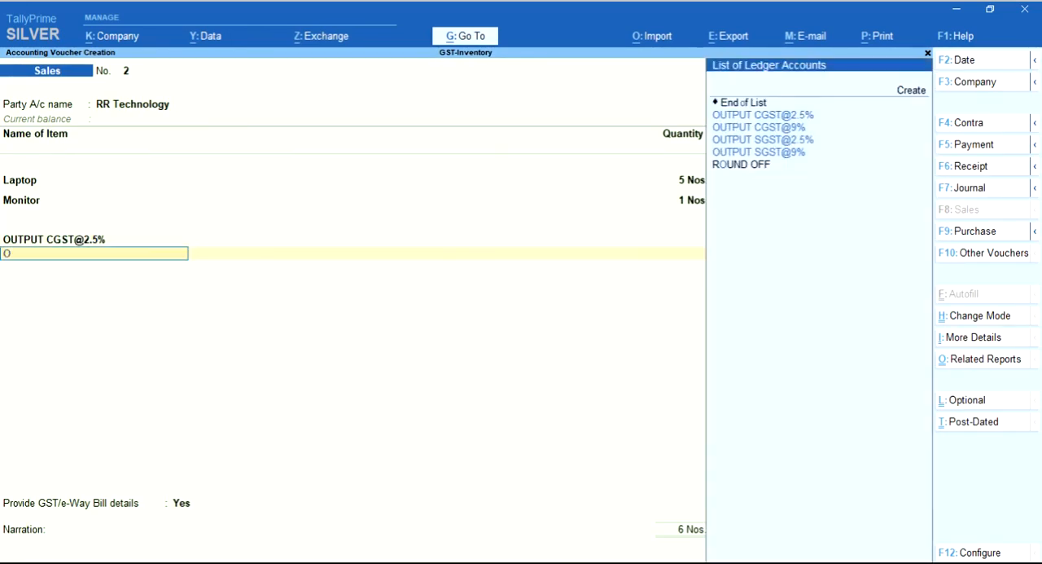
{"action": "key", "text": "Down"}
{"action": "key", "text": "Down"}
{"action": "key", "text": "Down"}
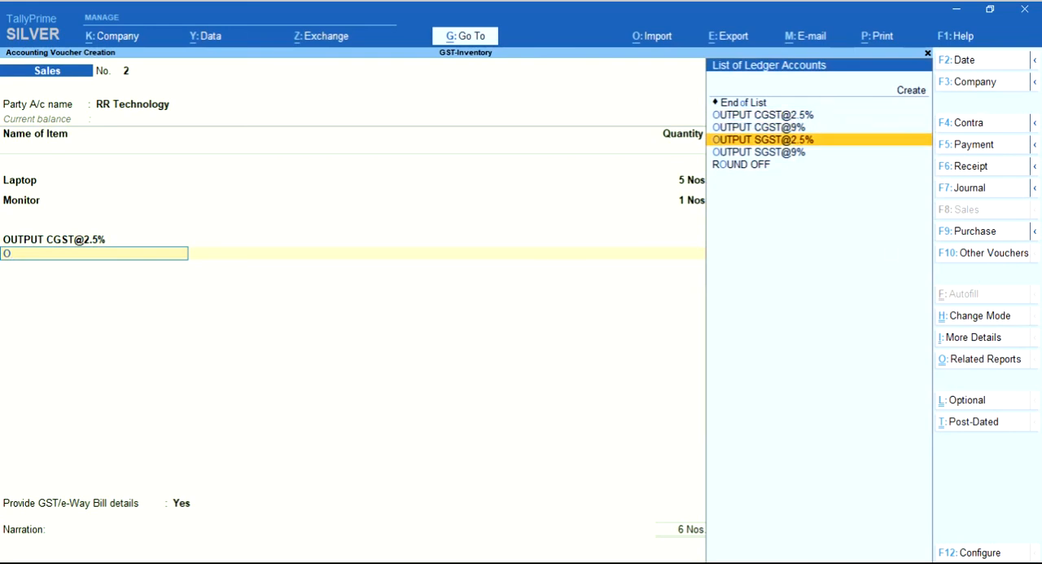
{"action": "key", "text": "Return"}
{"action": "key", "text": "Return"}
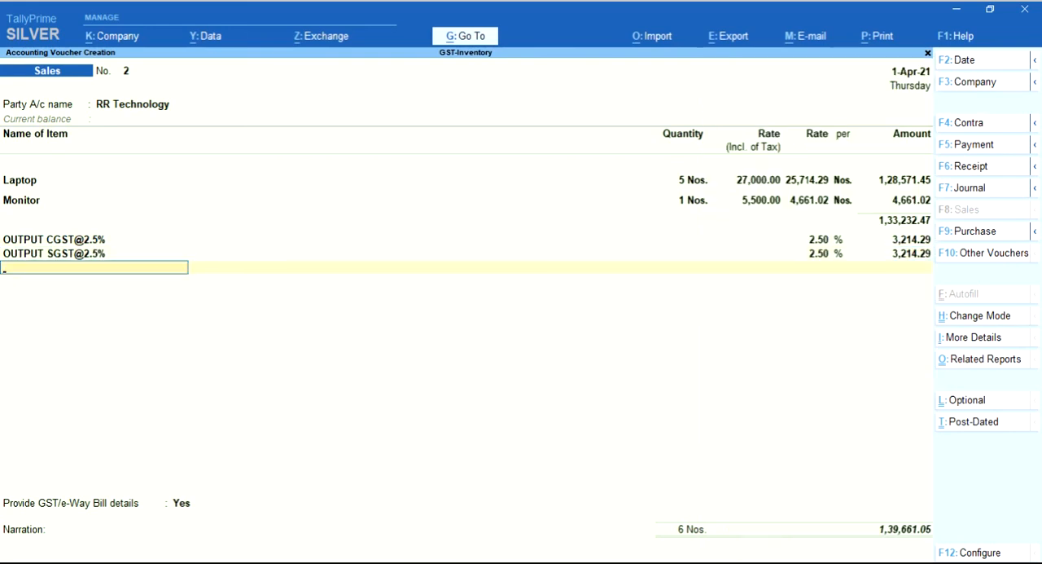
Add the OUTPUT CGST@9% and OUTPUT SGST@9% tax ledgers to the sales invoice
{"action": "type", "text": "O"}
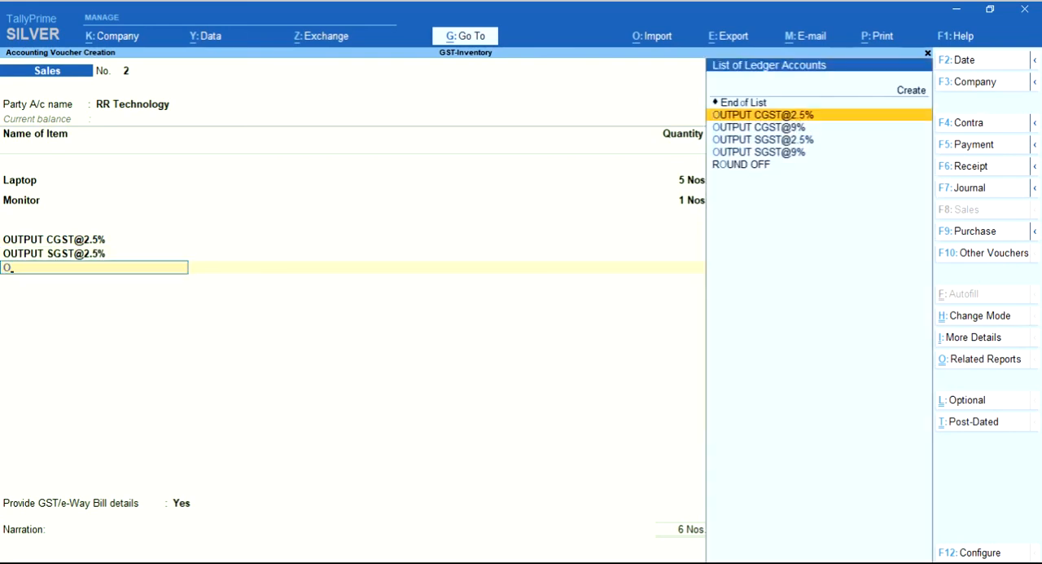
{"action": "key", "text": "Down"}
{"action": "key", "text": "Return"}
{"action": "key", "text": "Return"}
{"action": "type", "text": "O"}
{"action": "key", "text": "Down"}
{"action": "key", "text": "Down"}
{"action": "key", "text": "Down"}
{"action": "key", "text": "Return"}
{"action": "key", "text": "Return"}
Add the ROUND OFF ledger with its calculated amount and save the sales invoice
{"action": "type", "text": "R"}
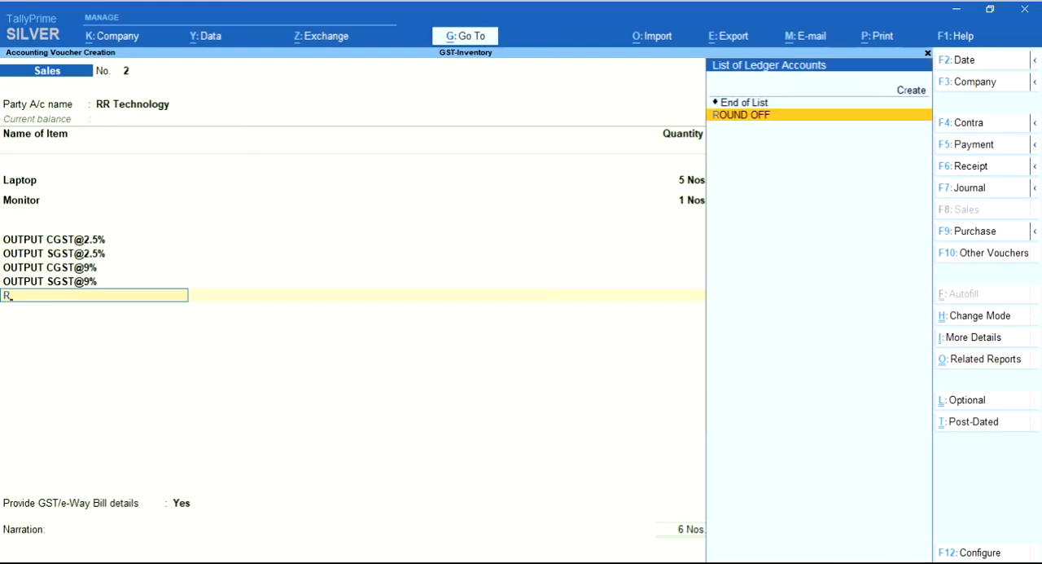
{"action": "key", "text": "Return"}
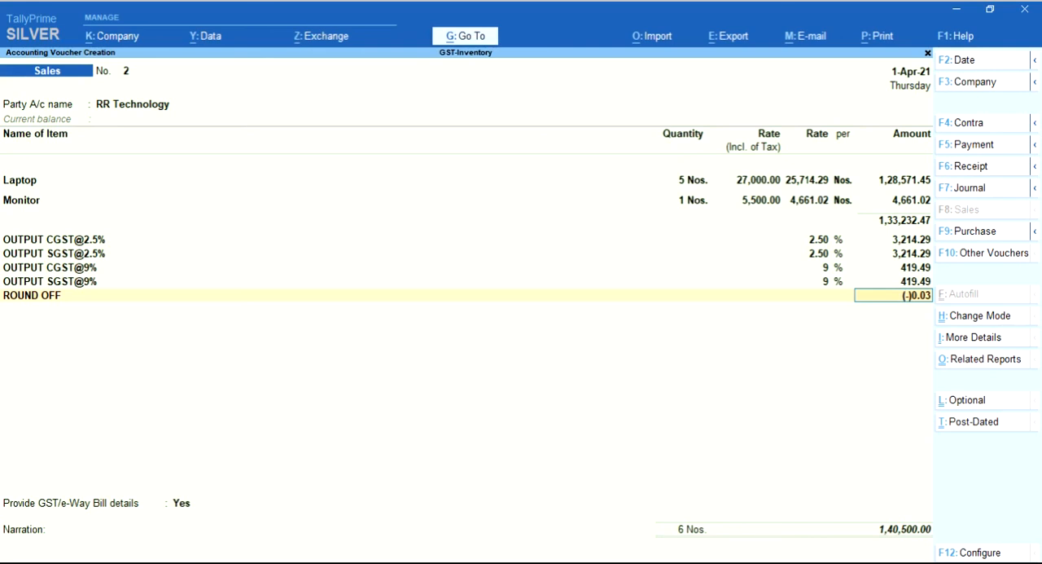
{"action": "key", "text": "ctrl"}
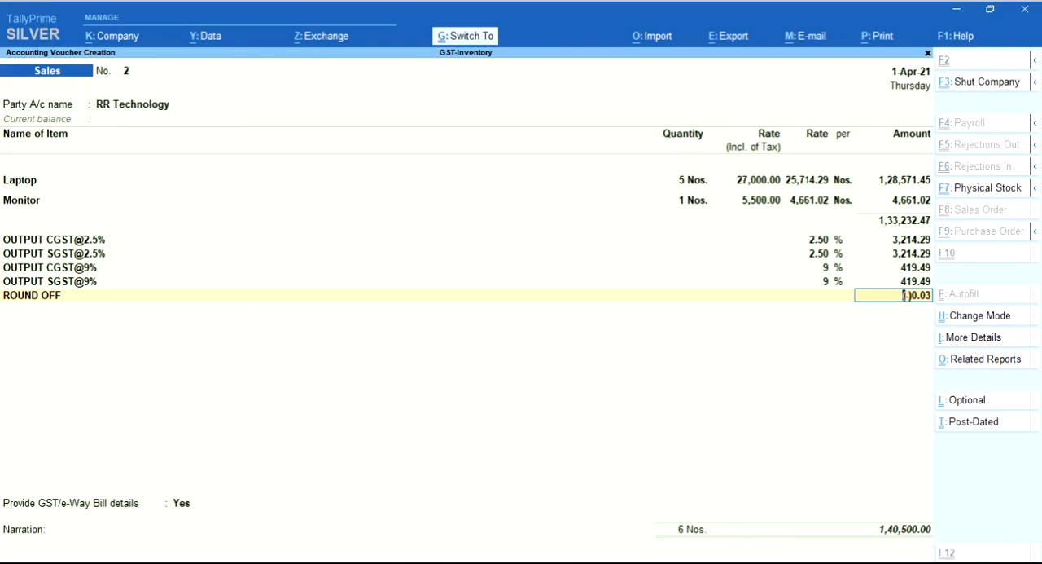
{"action": "key", "text": "ctrl+a"}
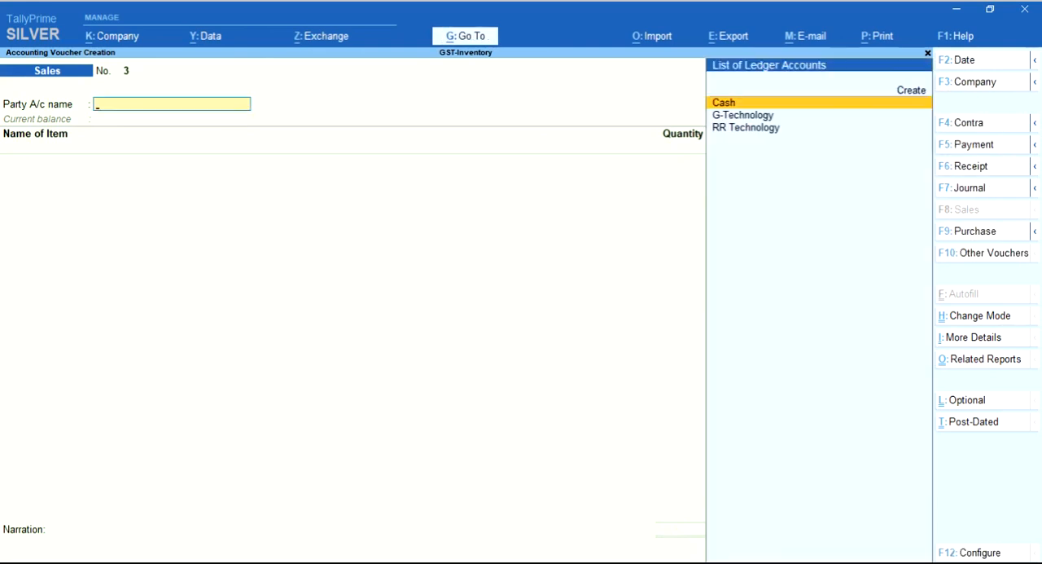
Leave voucher entry, open the Stock Summary and expand it to show the closing stock of each item
{"action": "key", "text": "Escape"}
{"action": "key", "text": "s"}
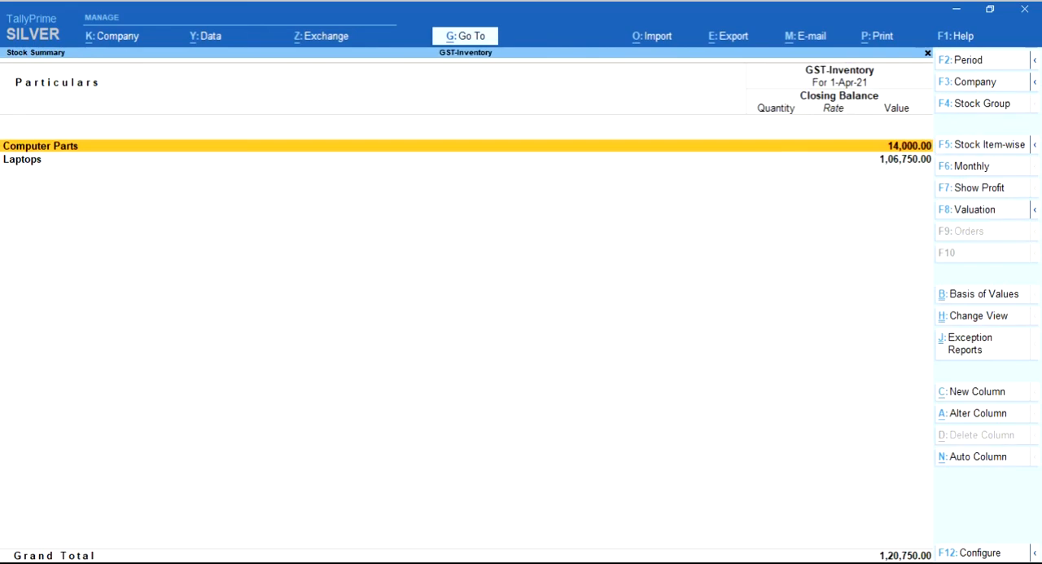
{"action": "key", "text": "alt+F5"}
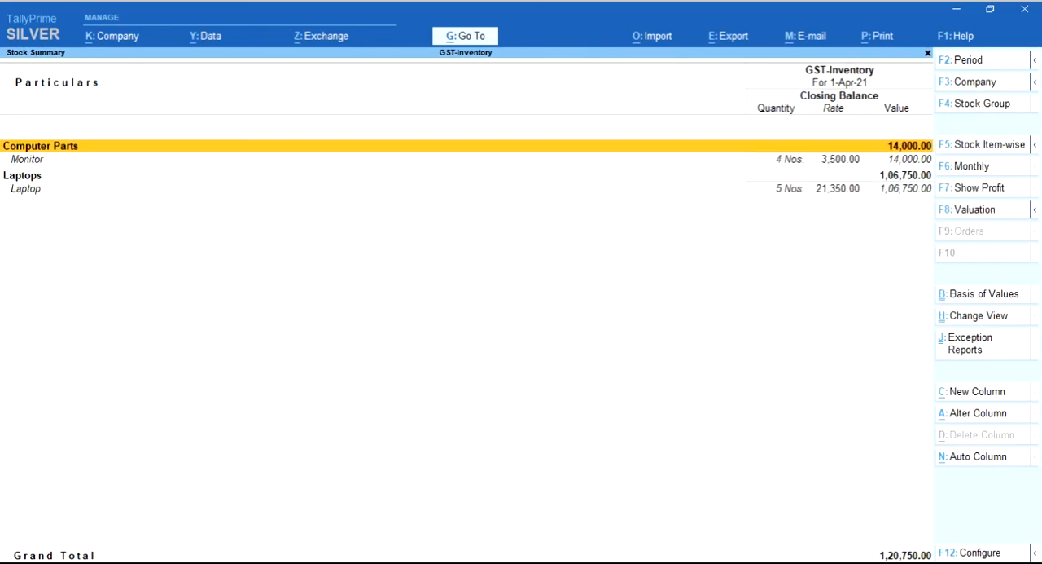
{"action": "key", "text": "Down"}
{"action": "key", "text": "Down"}
{"action": "key", "text": "Down"}
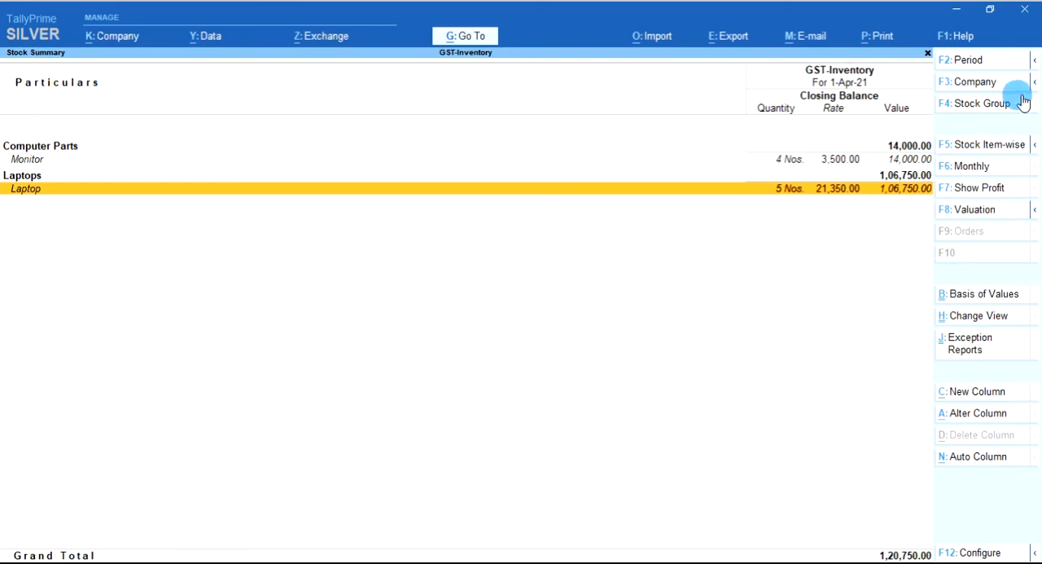
Show profit in the Stock Summary, check the Monitor's monthly summary, and return to the Gateway of Tally
{"action": "left_click", "coordinate": [971, 196]}
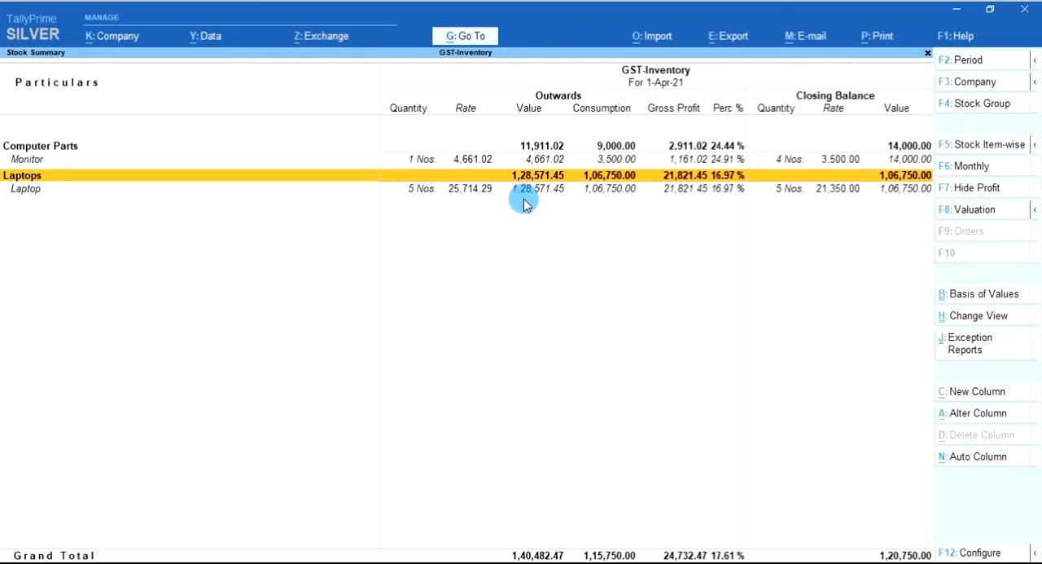
{"action": "key", "text": "Up"}
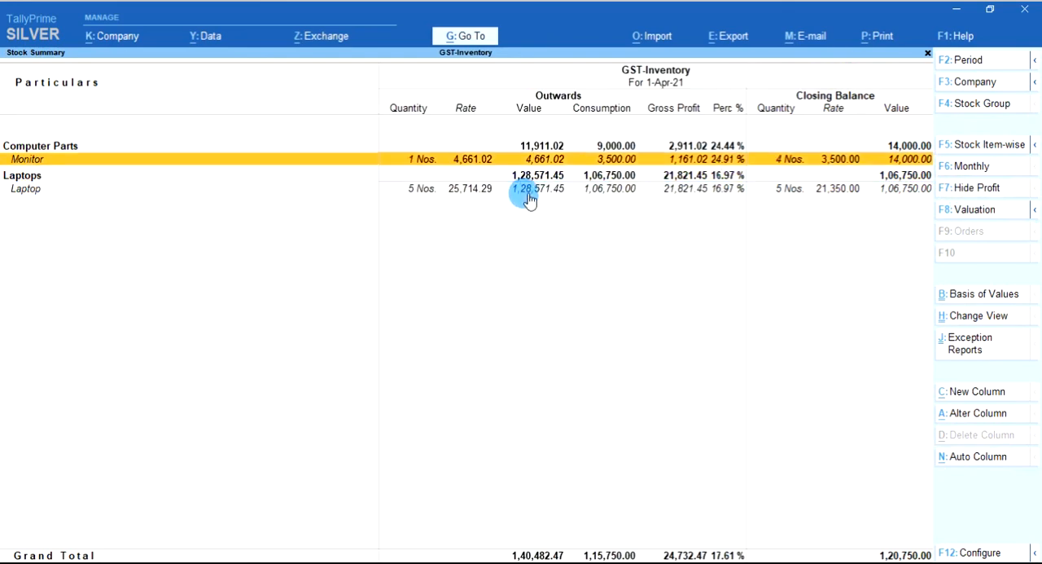
{"action": "key", "text": "Return"}
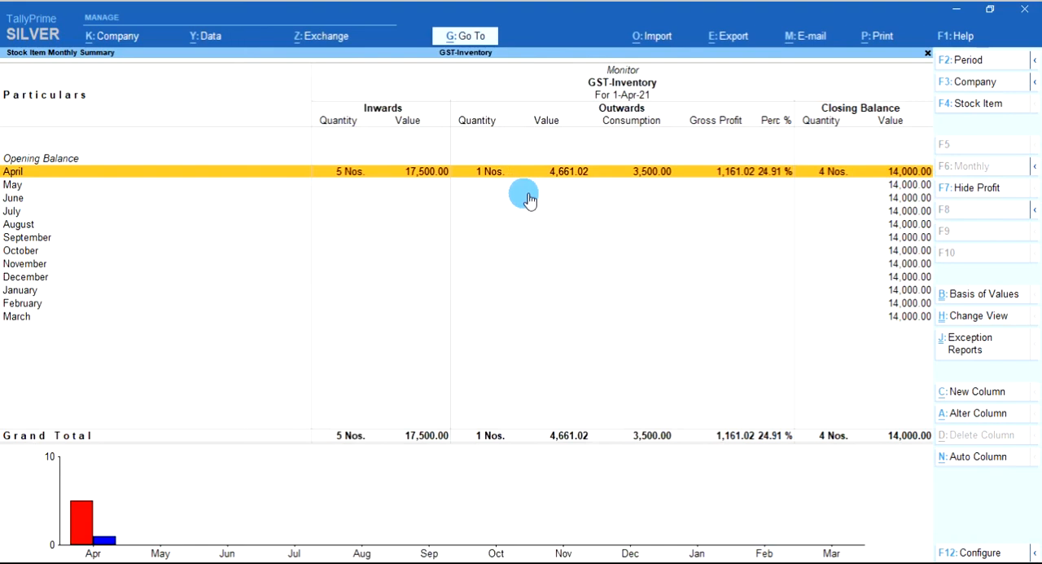
{"action": "key", "text": "Escape"}
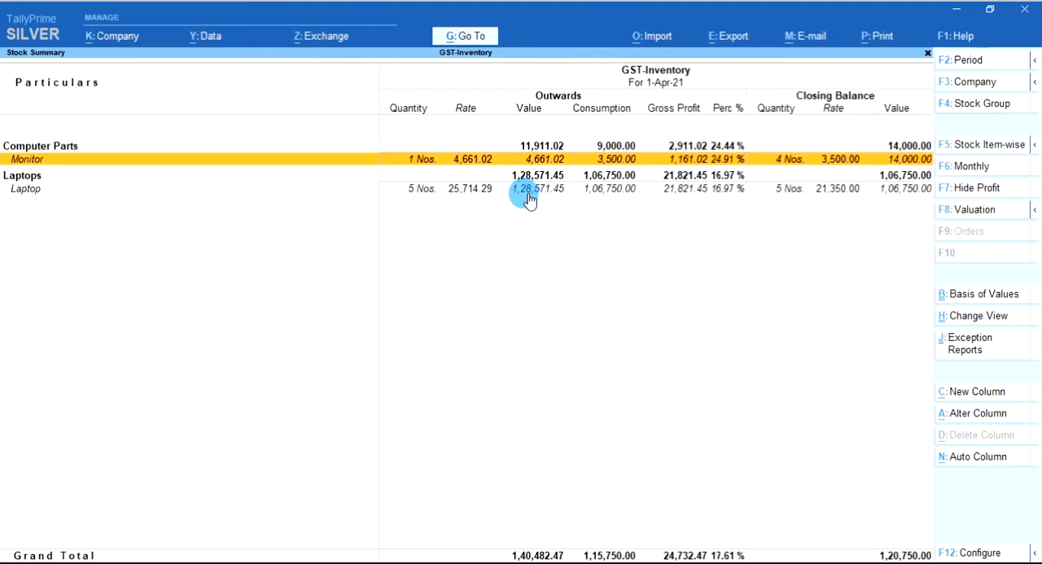
{"action": "key", "text": "Escape"}
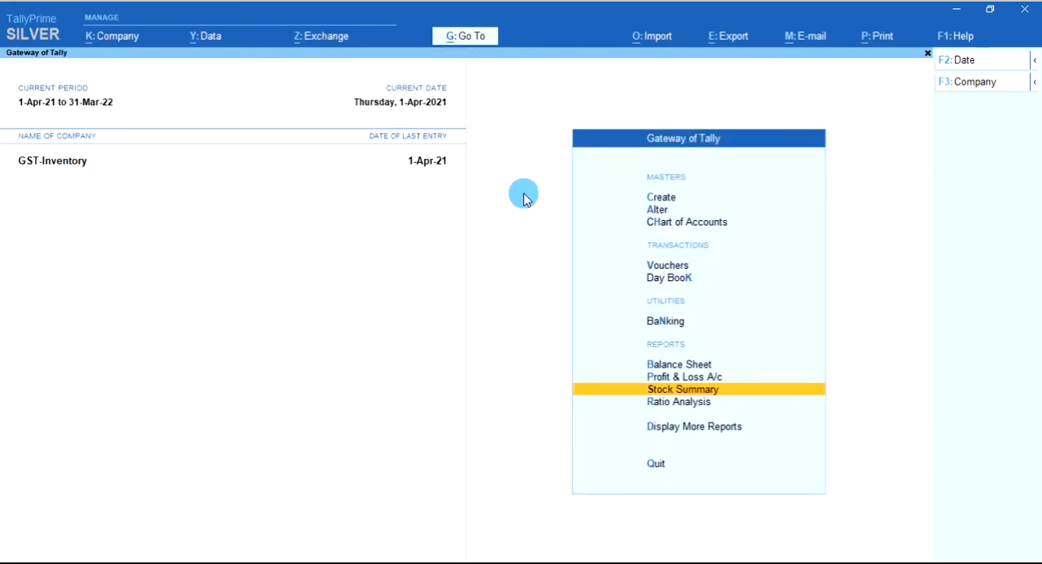